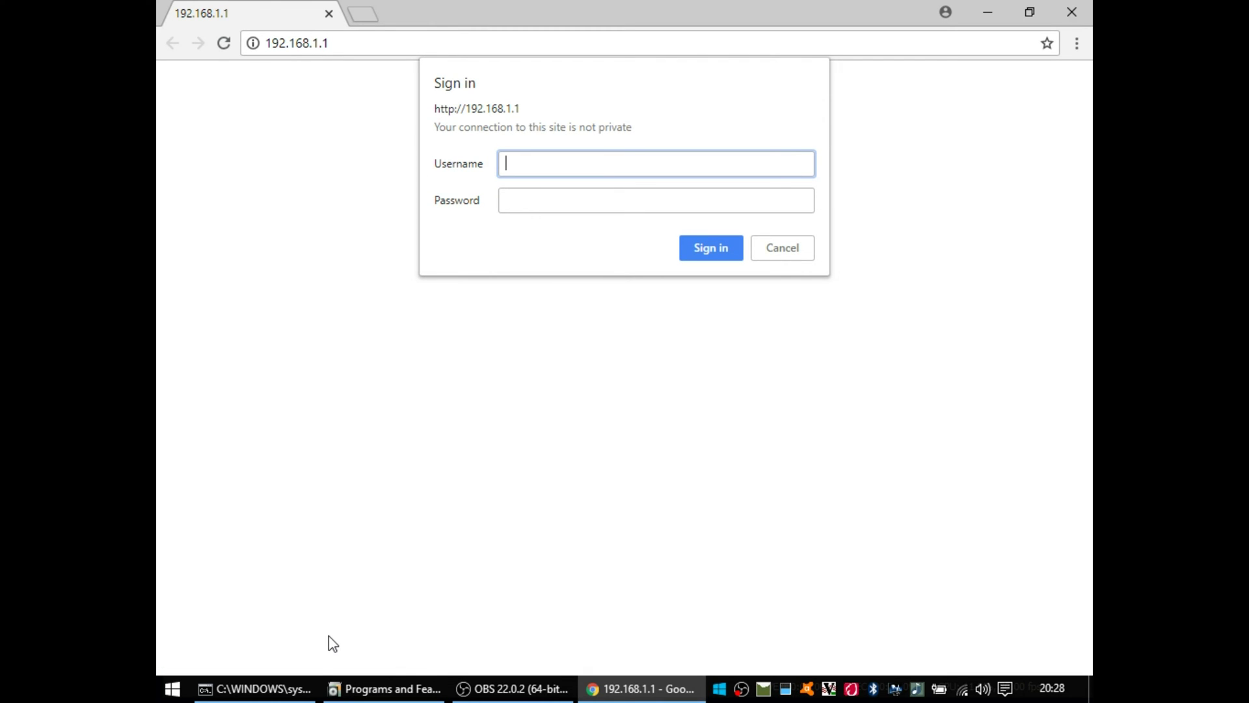
# Step: Enter the admin username in the Sign in dialog and move on to the password field
pyautogui.write('admin')
pyautogui.press('Tab')
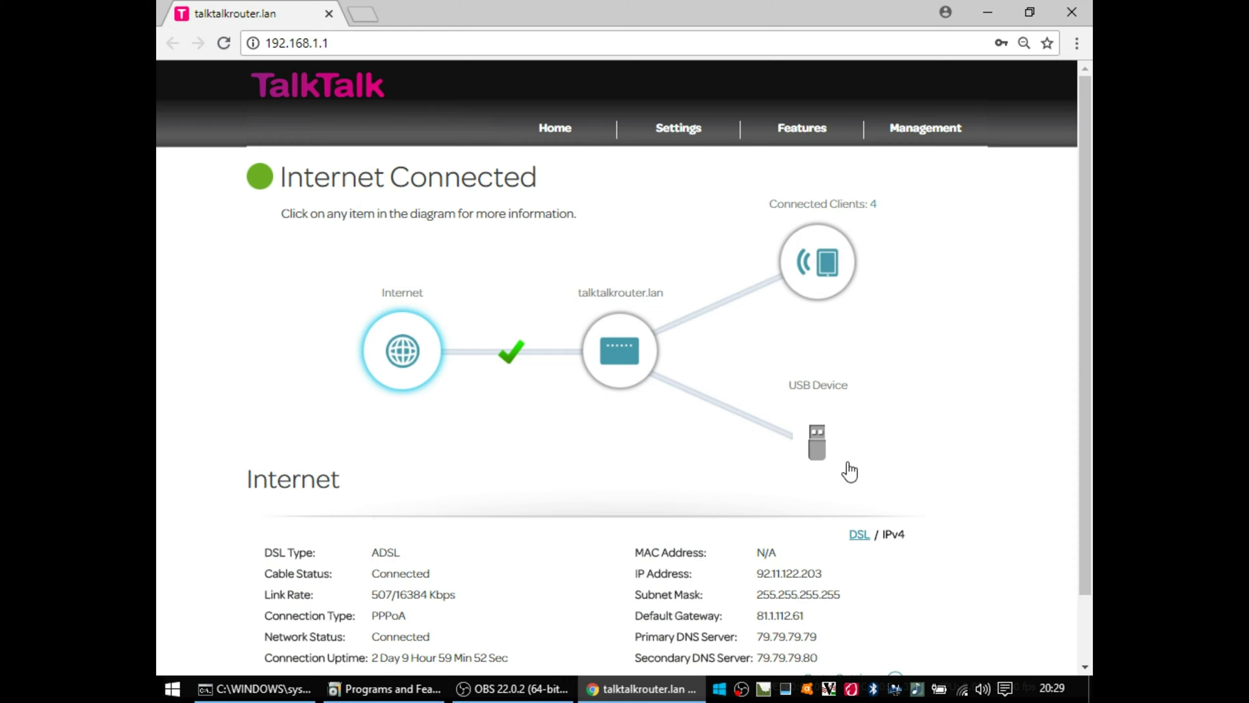
pyautogui.moveTo(1082, 331)
pyautogui.mouseDown()
pyautogui.moveTo(1068, 404)
pyautogui.moveTo(1074, 335)
pyautogui.moveTo(1076, 354)
pyautogui.mouseUp()
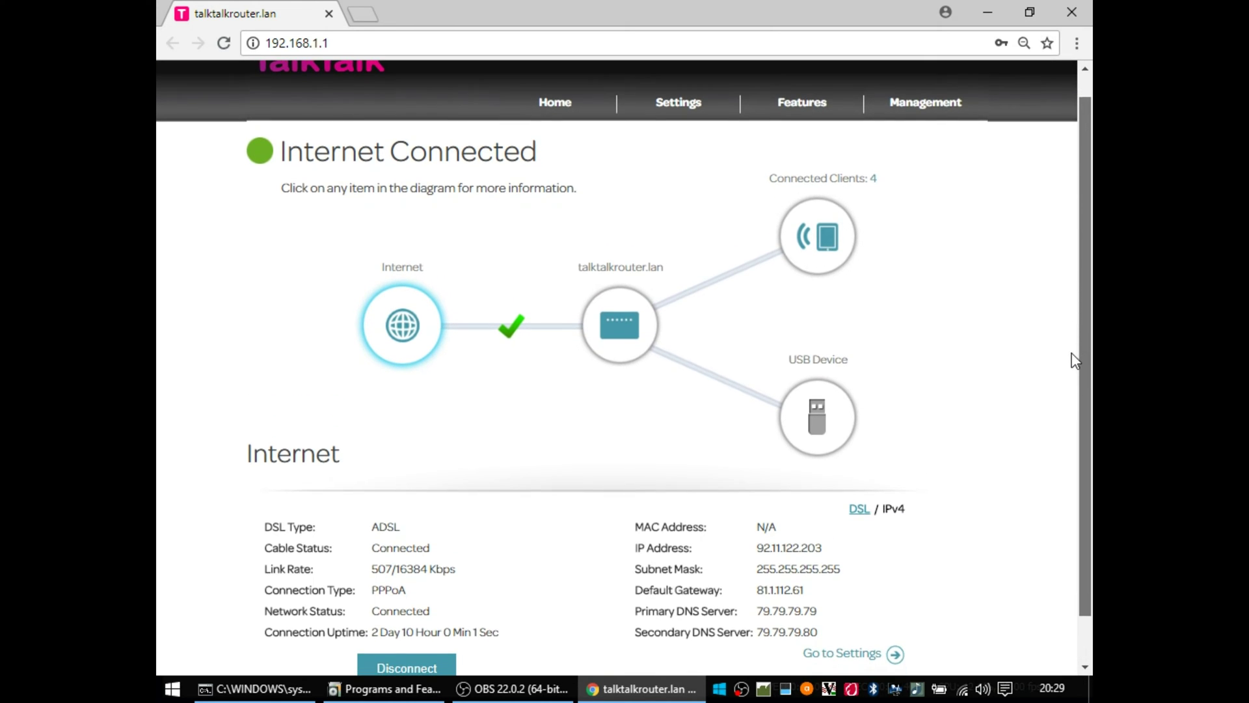
pyautogui.click(857, 509)
pyautogui.moveTo(1081, 355); pyautogui.dragTo(1088, 456)
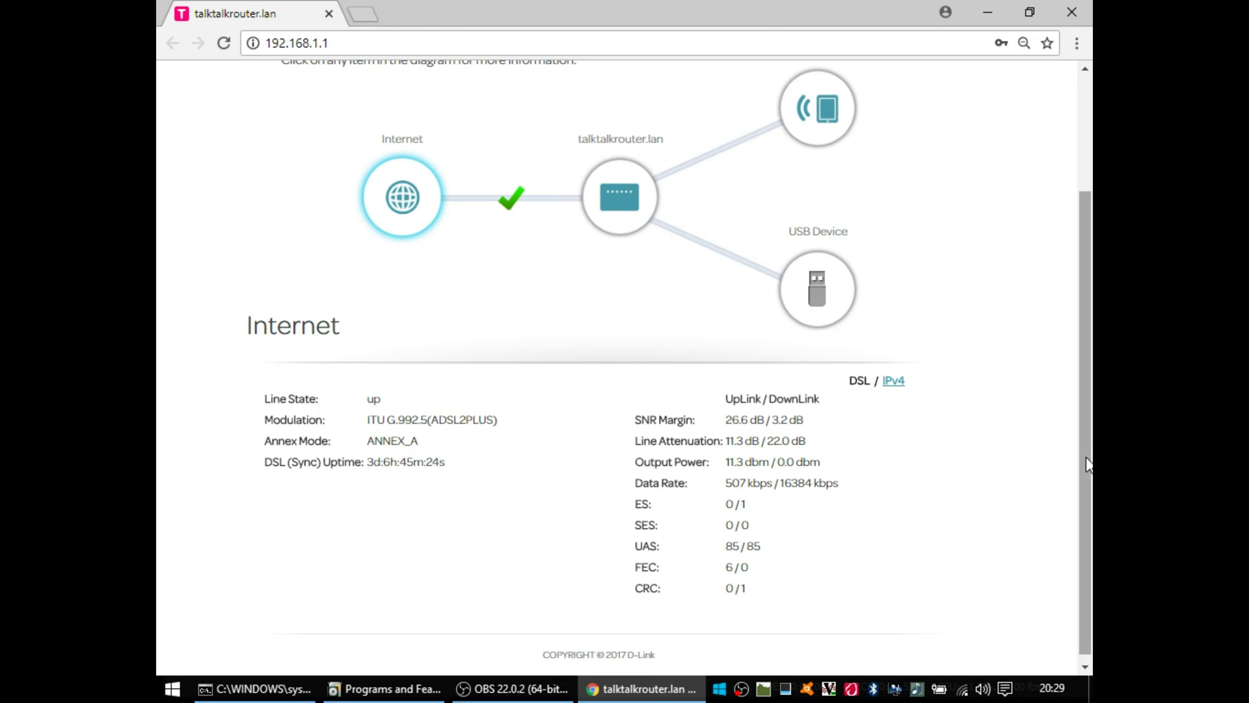
pyautogui.moveTo(1084, 466); pyautogui.dragTo(1089, 379)
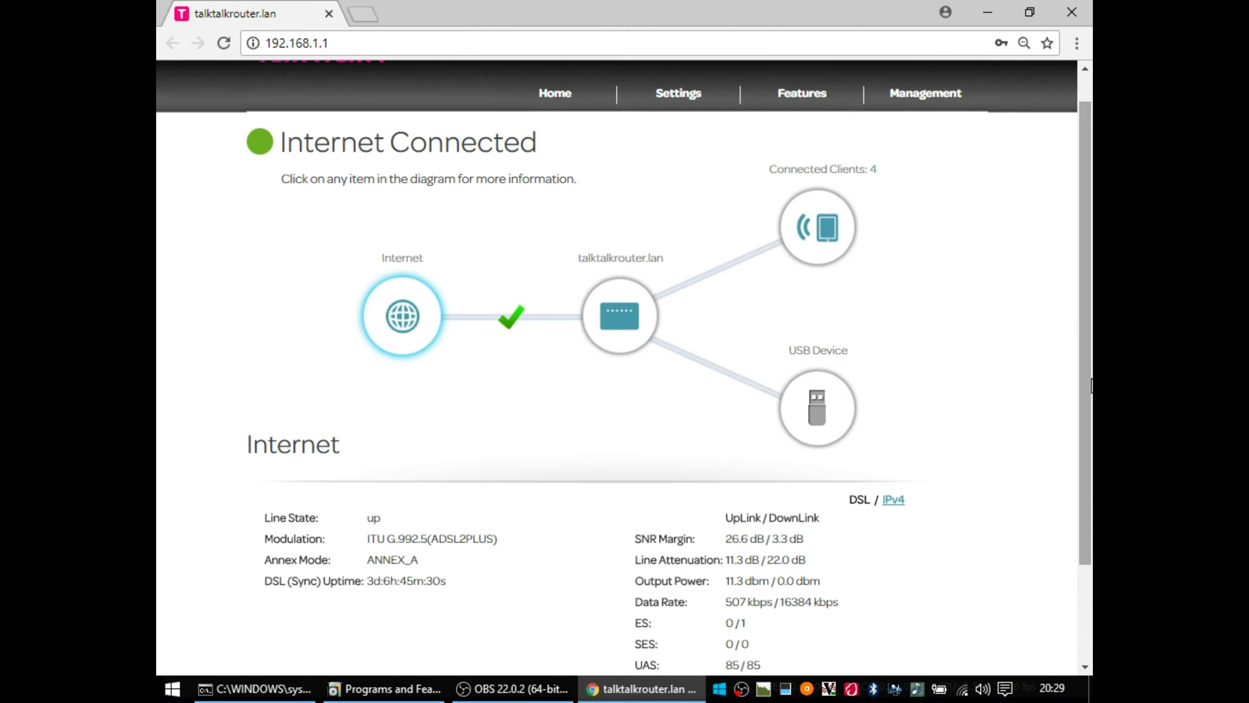
pyautogui.click(402, 329)
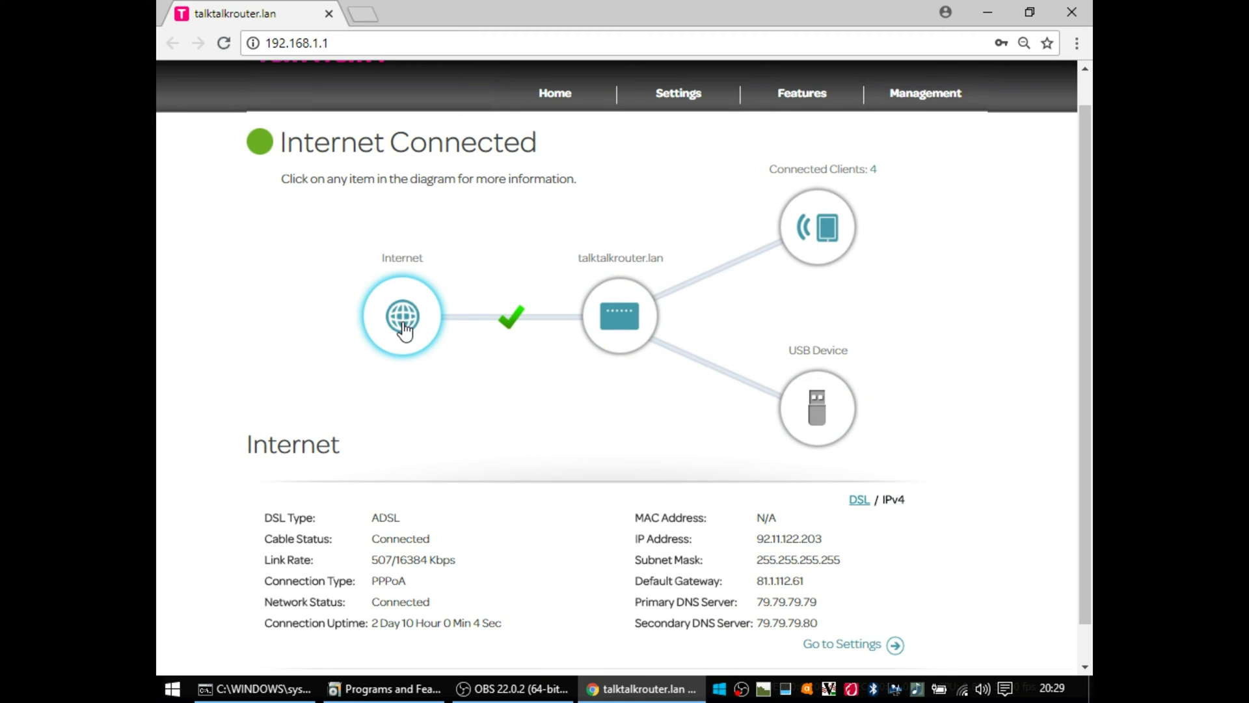
# Step: View the router's network details, the connected clients list, and the USB Device status panel
pyautogui.click(620, 318)
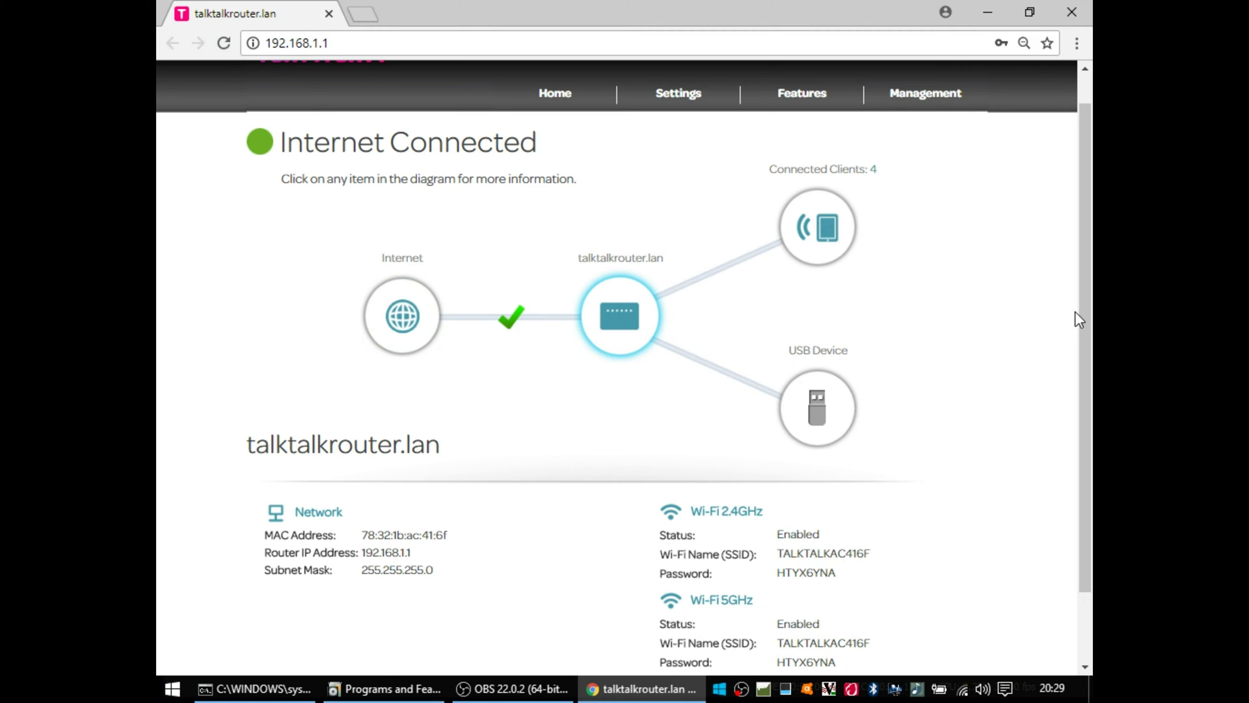
pyautogui.moveTo(1083, 318)
pyautogui.mouseDown()
pyautogui.moveTo(1083, 368)
pyautogui.moveTo(1083, 307)
pyautogui.mouseUp()
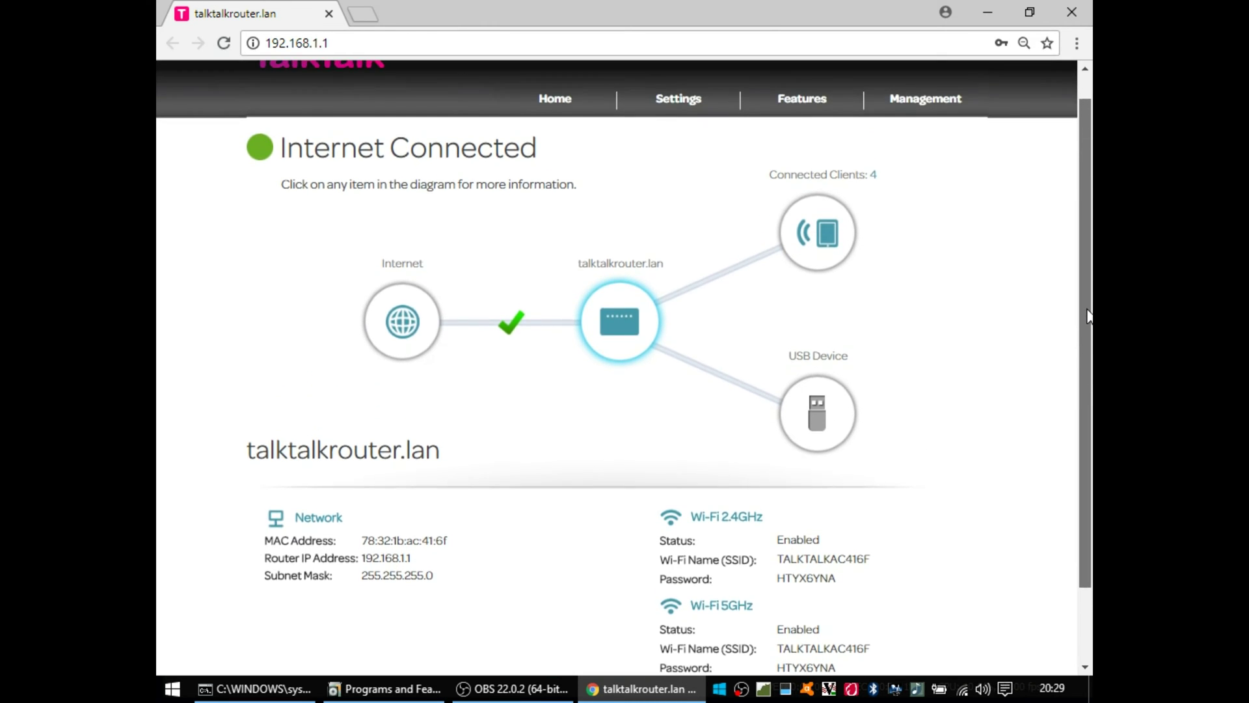
pyautogui.click(828, 241)
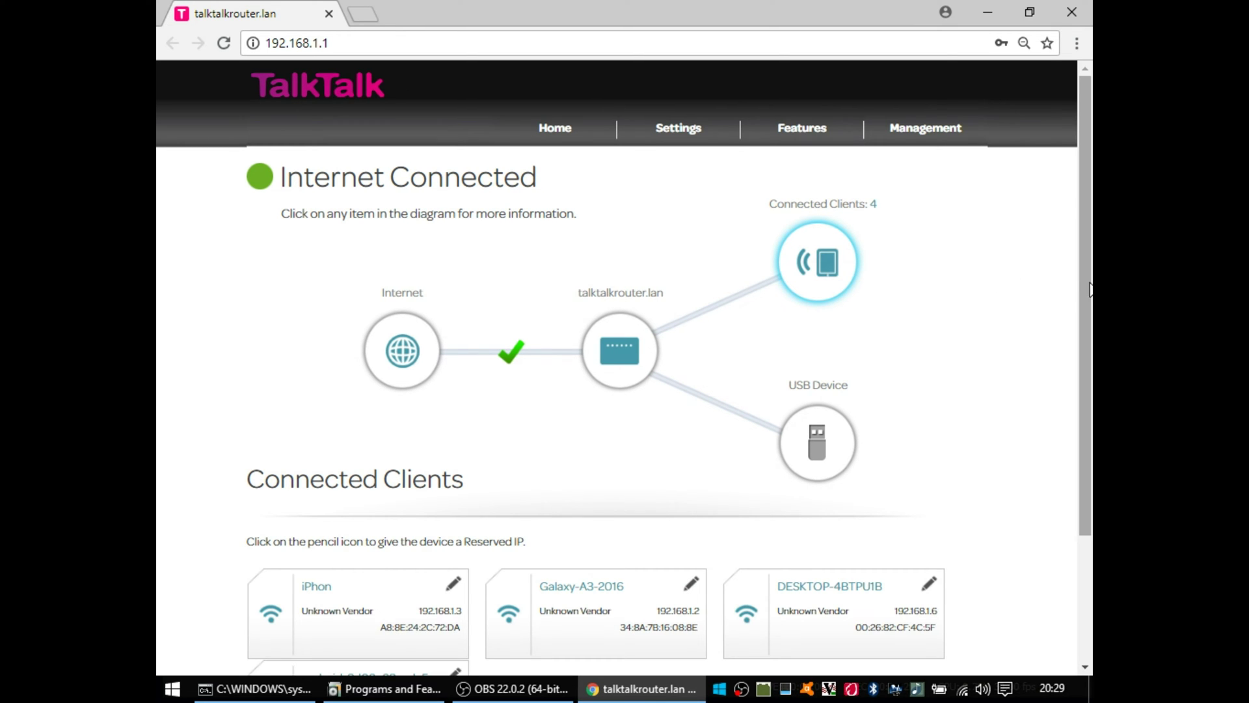
pyautogui.moveTo(1090, 290); pyautogui.dragTo(1060, 391)
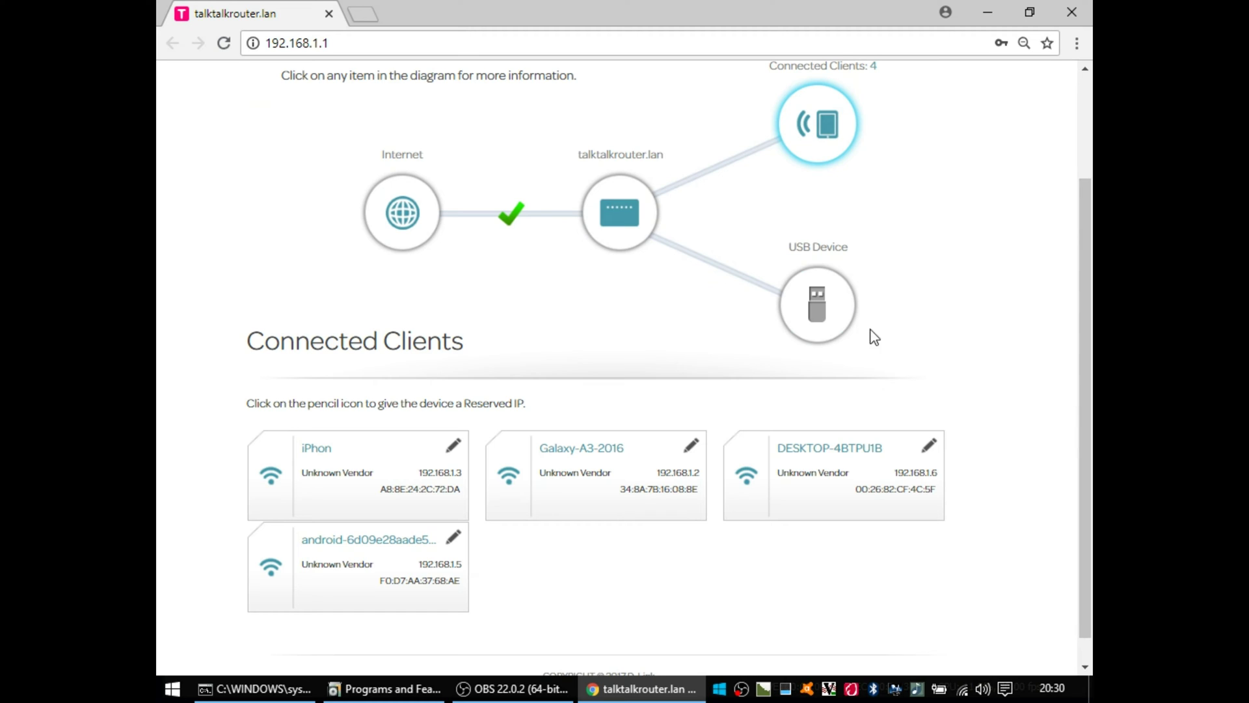
pyautogui.click(821, 320)
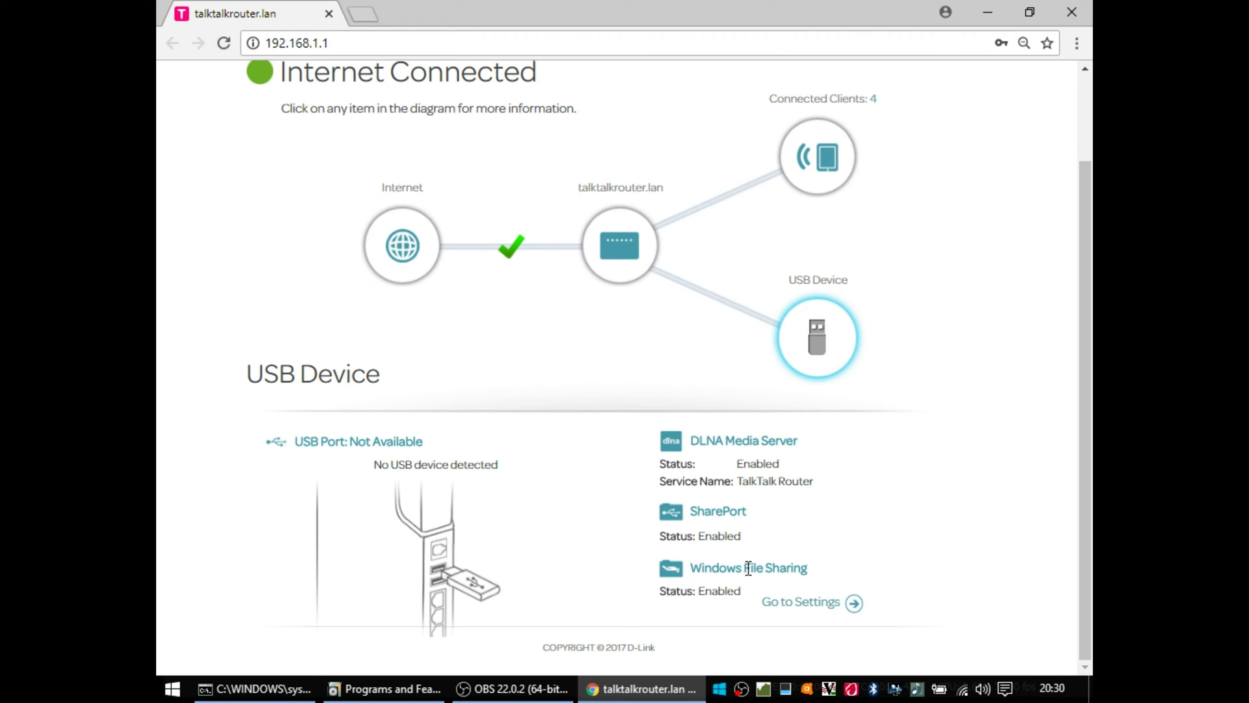
pyautogui.moveTo(1086, 414); pyautogui.dragTo(1087, 319)
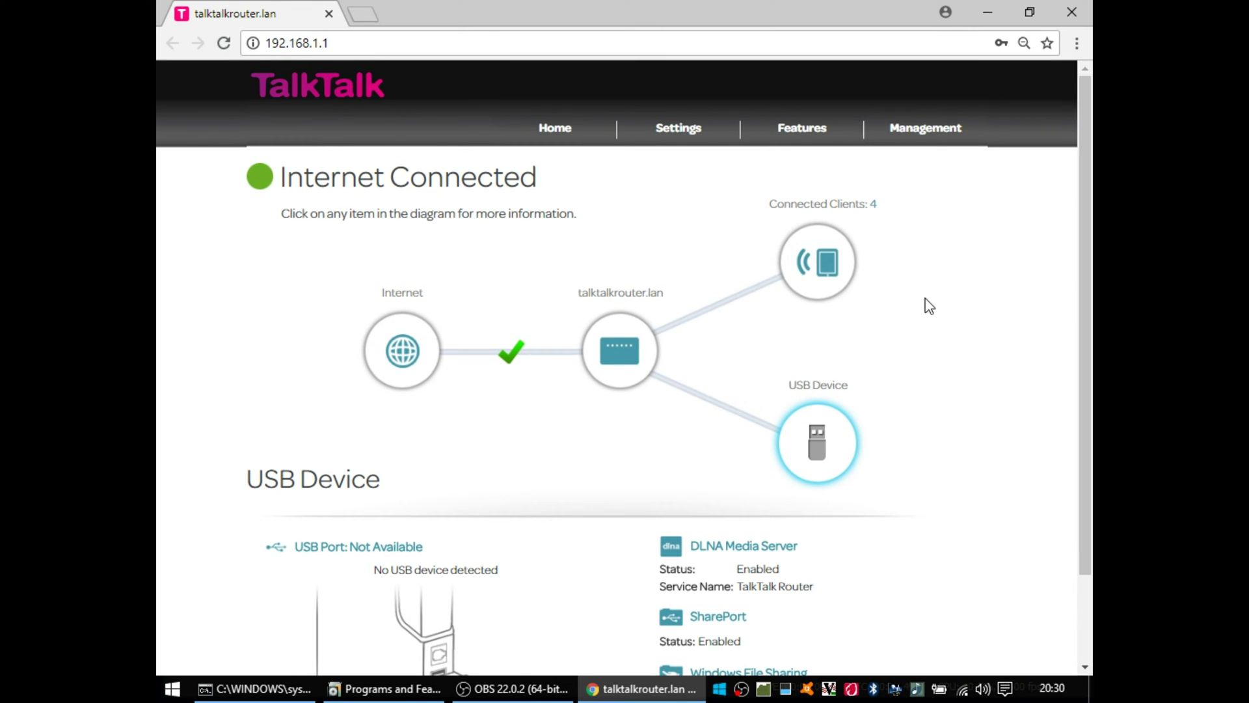
# Step: Open the Wireless (Wi-Fi) settings page from the Settings menu
pyautogui.click(664, 138)
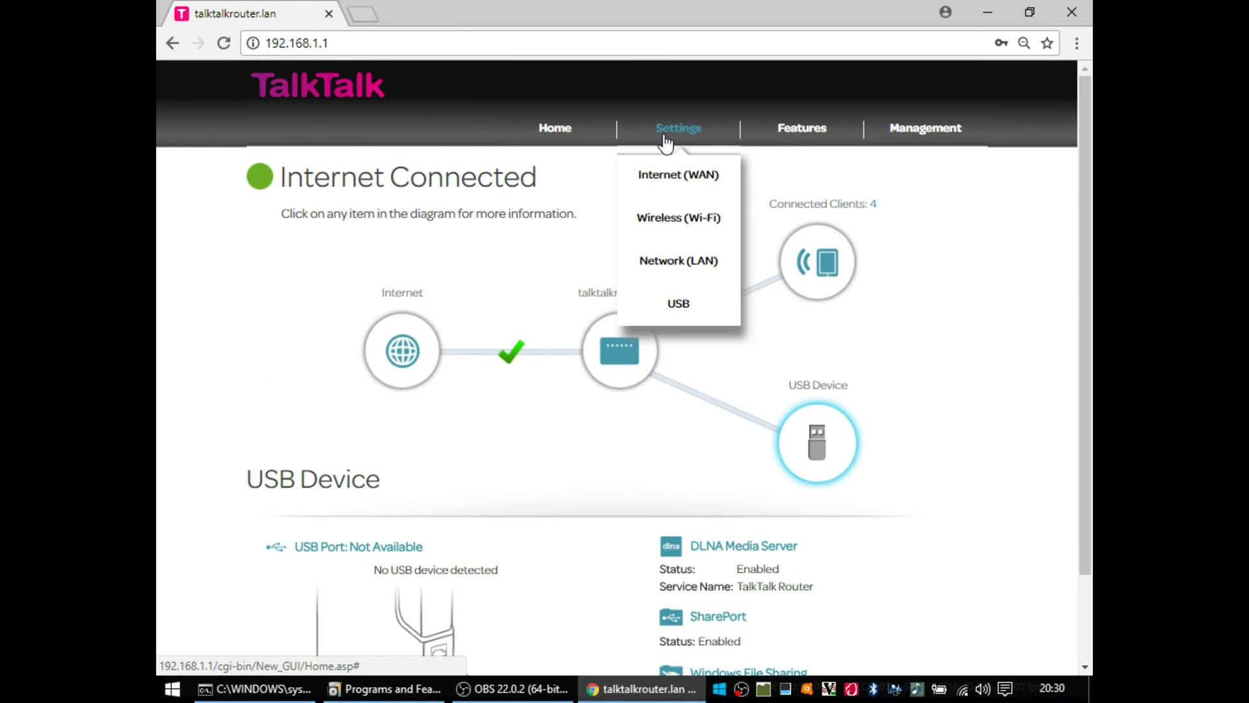
pyautogui.click(664, 221)
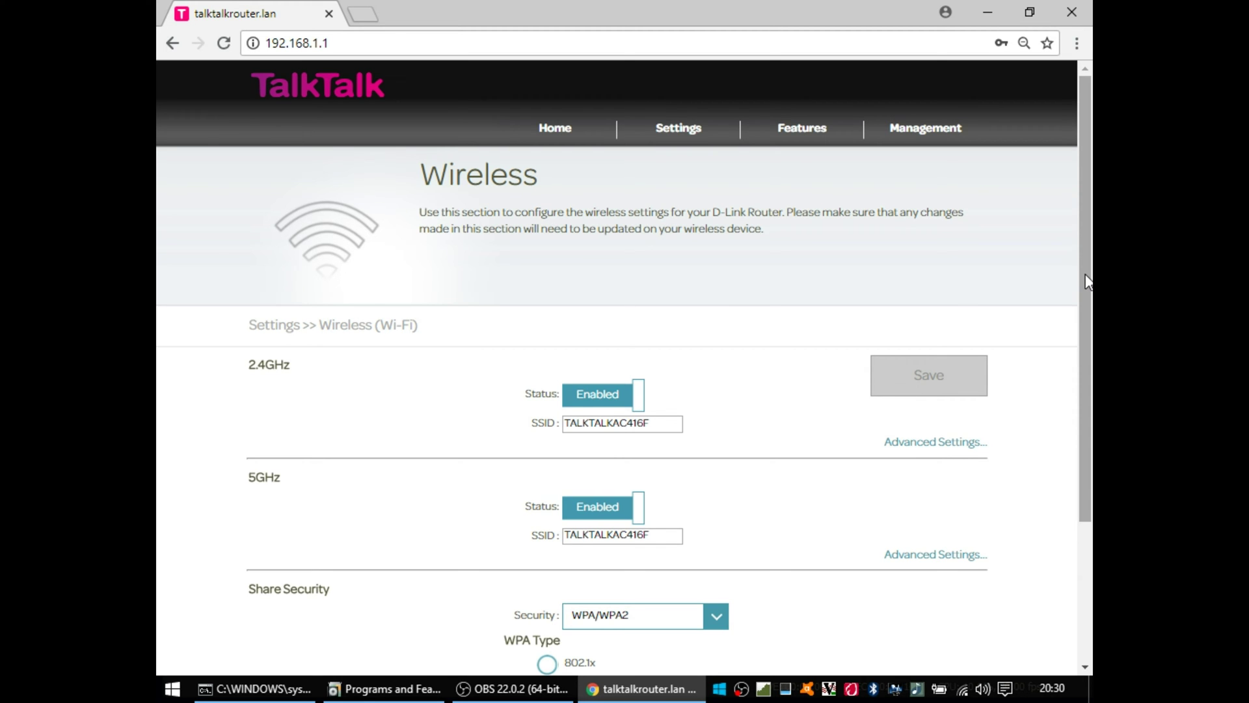
pyautogui.moveTo(1085, 281); pyautogui.dragTo(1080, 399)
# Step: Retype the 5GHz SSID's last letter as 'F' and expand the 2.4GHz advanced options
pyautogui.click(665, 373)
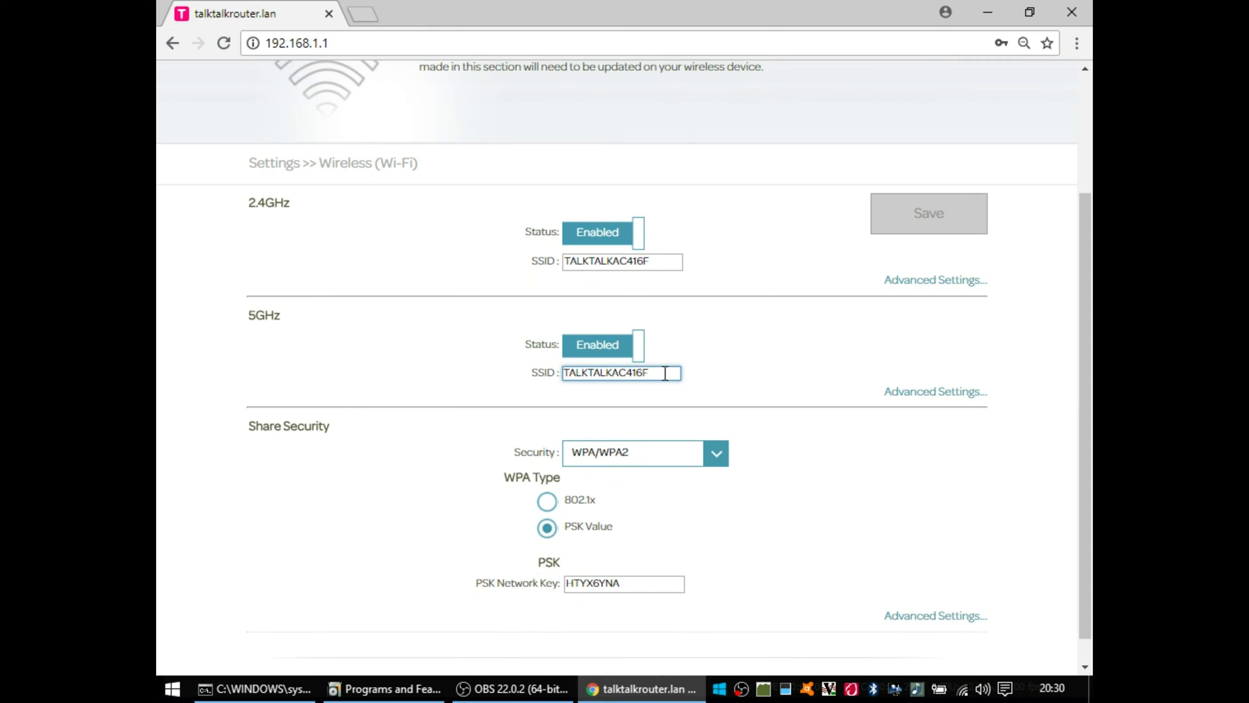
pyautogui.press('BackSpace')
pyautogui.write('F')
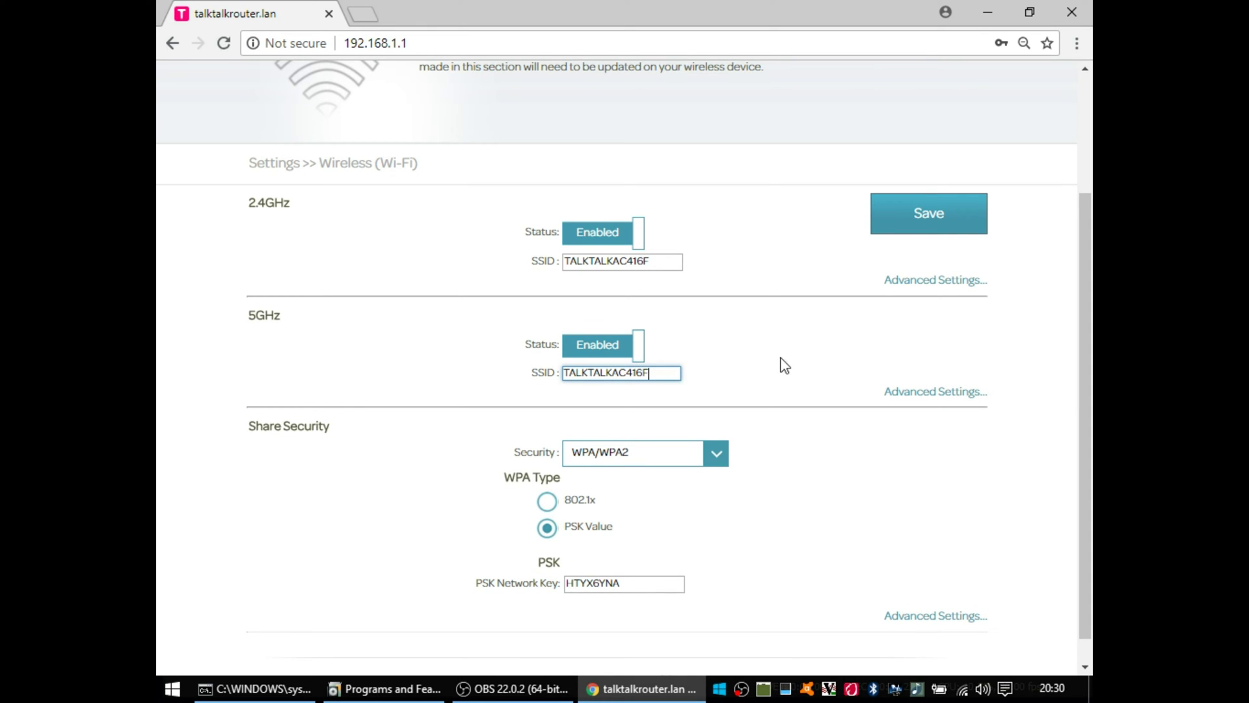
pyautogui.click(928, 281)
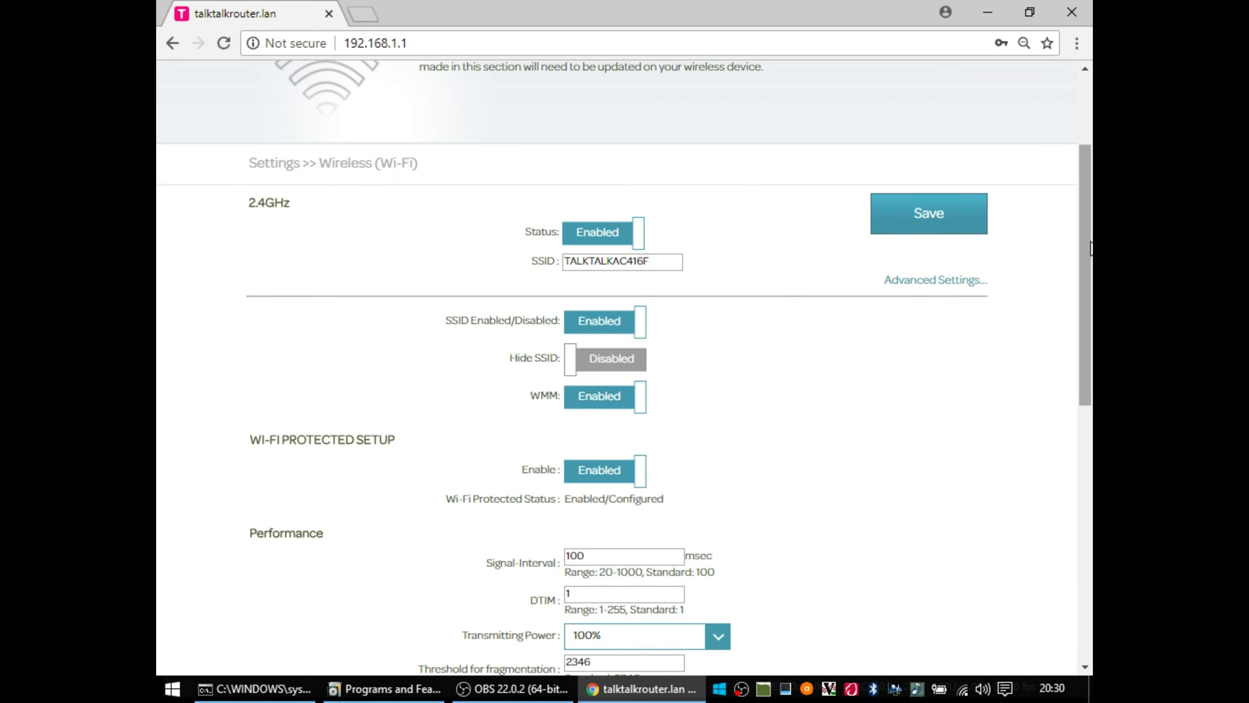
pyautogui.moveTo(1087, 247); pyautogui.dragTo(1077, 488)
# Step: Expand the advanced security options and review the Cipher Type and Security choices without changing them
pyautogui.click(517, 600)
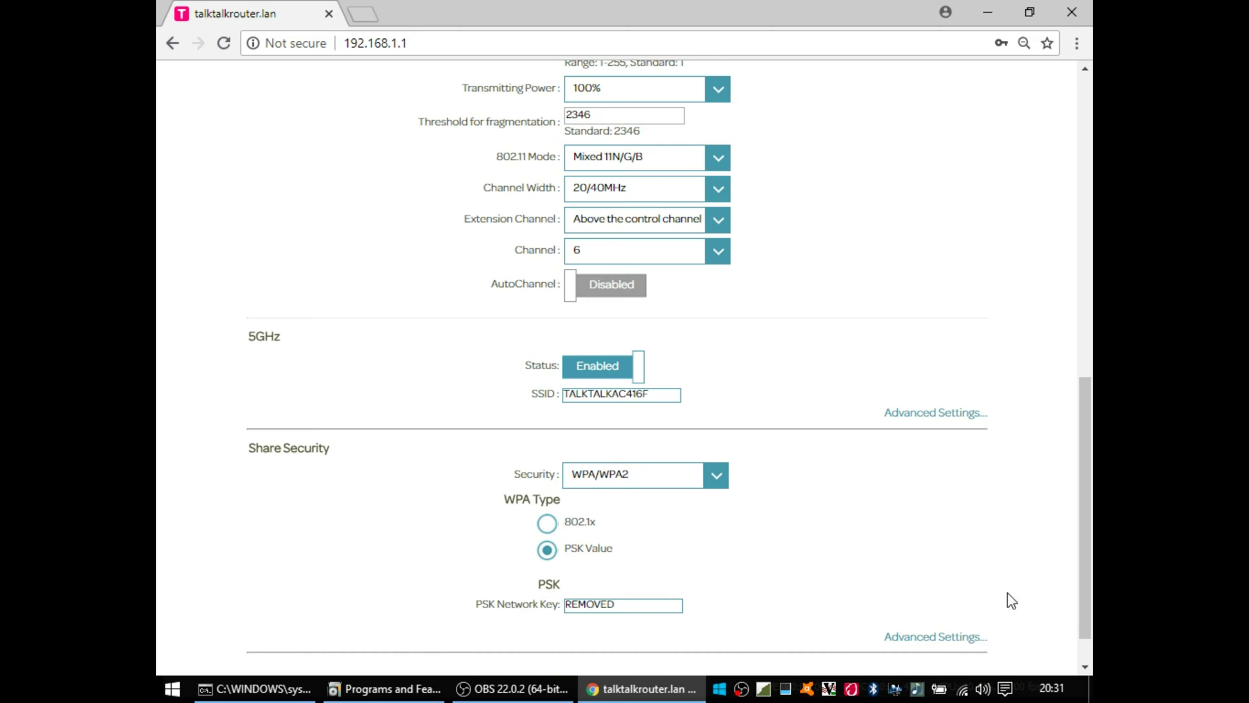
pyautogui.click(961, 643)
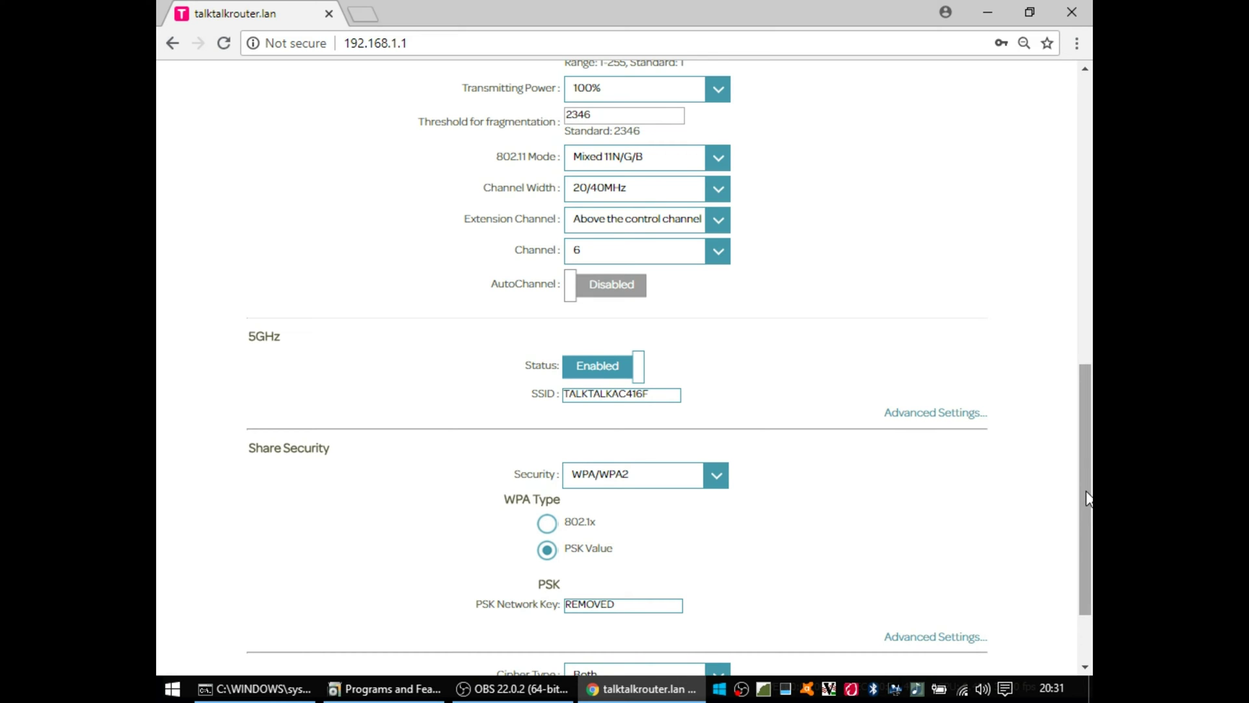
pyautogui.moveTo(1083, 482); pyautogui.dragTo(1078, 542)
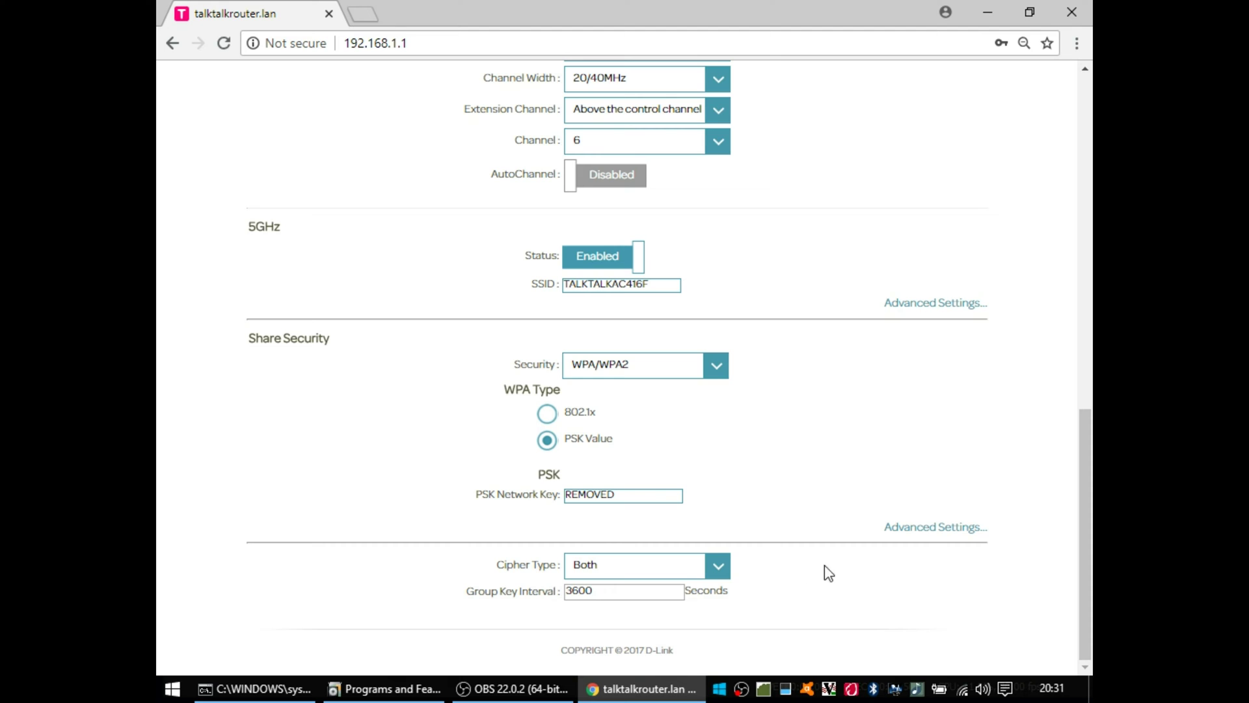
pyautogui.click(718, 566)
pyautogui.click(719, 570)
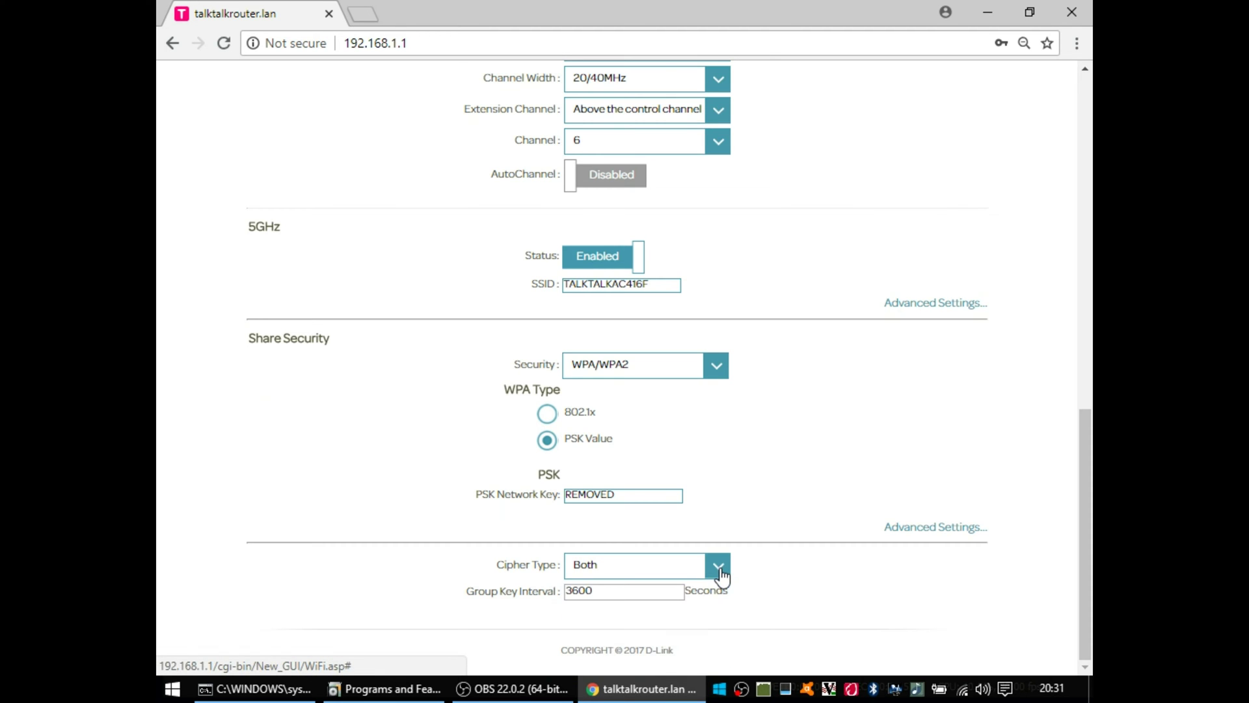
pyautogui.click(718, 371)
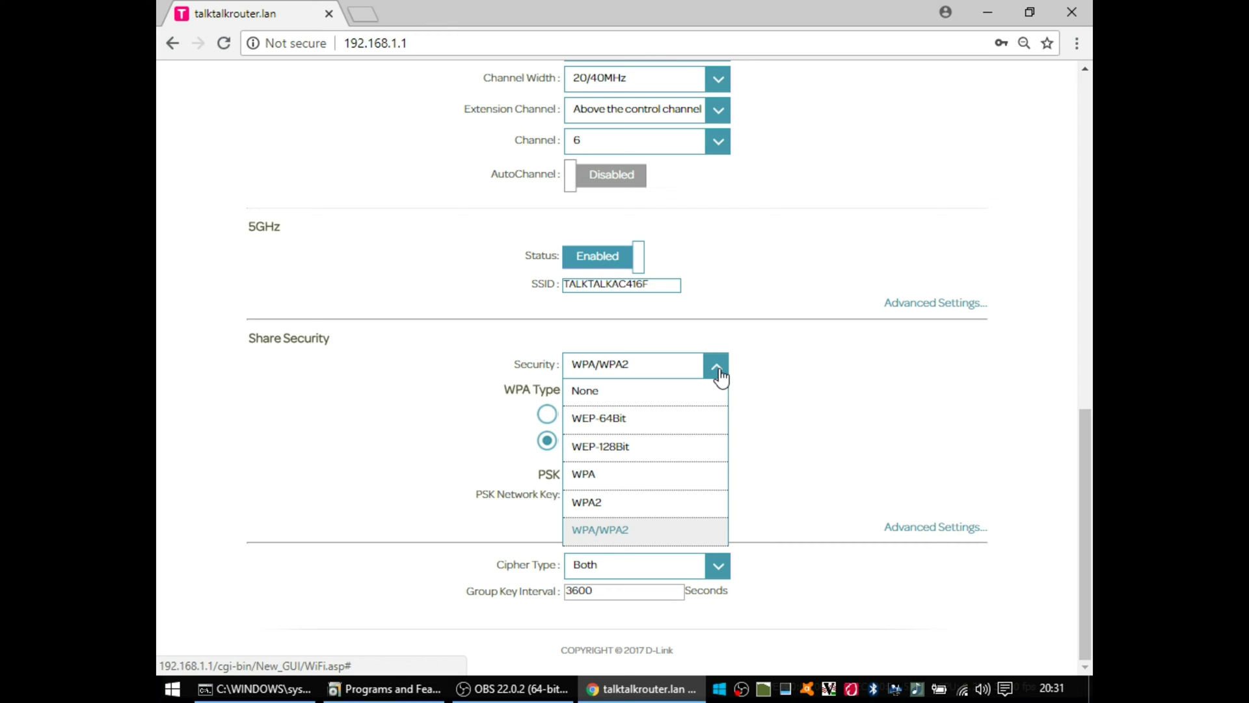
pyautogui.click(720, 376)
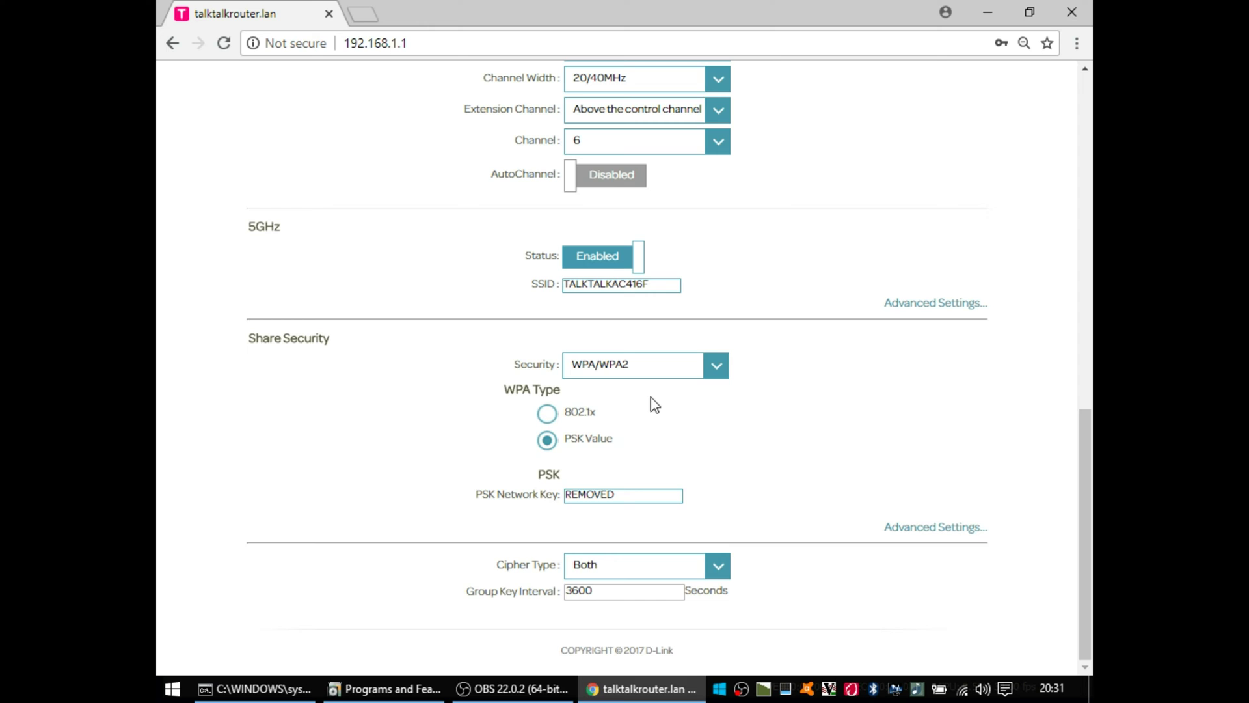
# Step: Toggle WPA Type between 802.1x and PSK, leaving PSK Value, then expand 5GHz advanced options
pyautogui.click(549, 415)
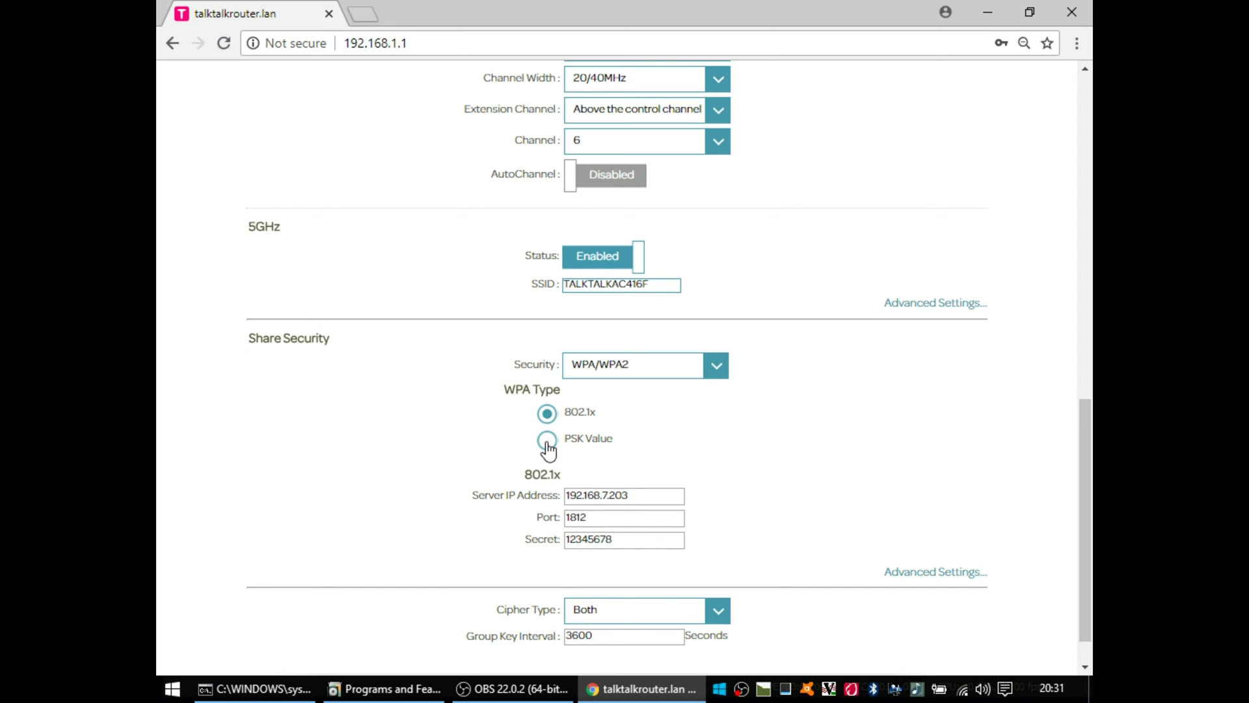
pyautogui.click(547, 440)
pyautogui.click(547, 414)
pyautogui.click(547, 442)
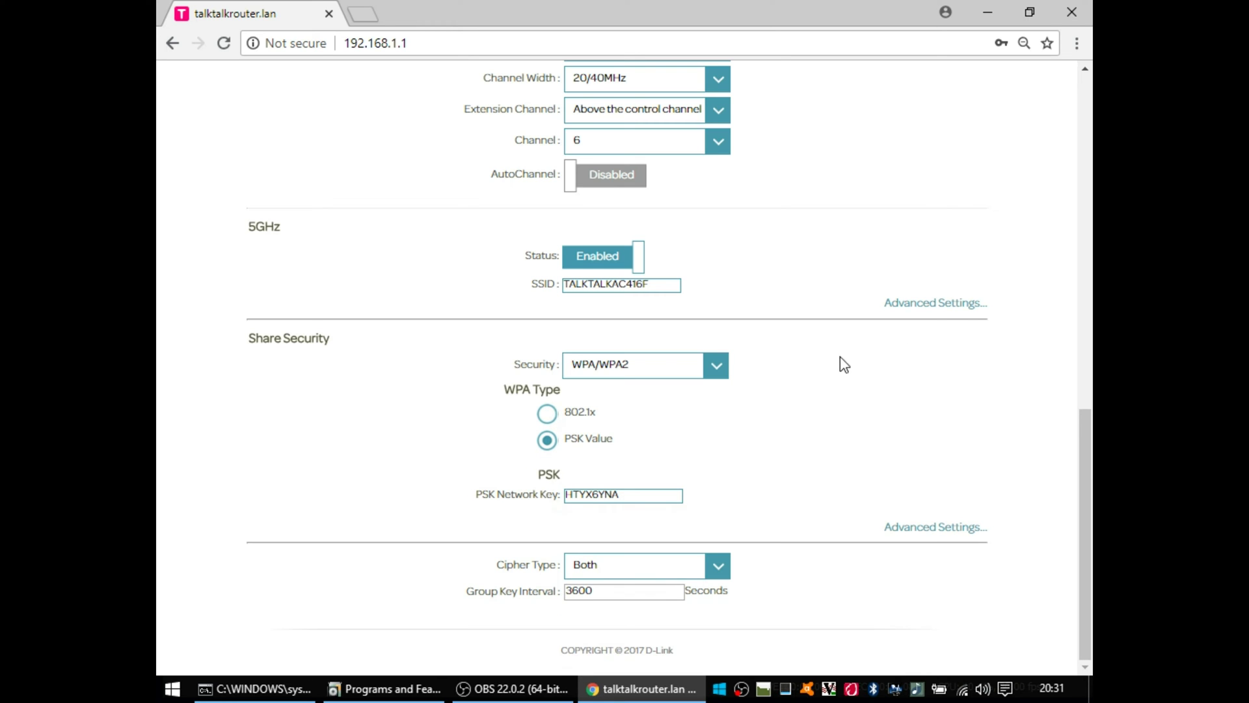
pyautogui.click(956, 314)
pyautogui.moveTo(1084, 393); pyautogui.dragTo(1087, 157)
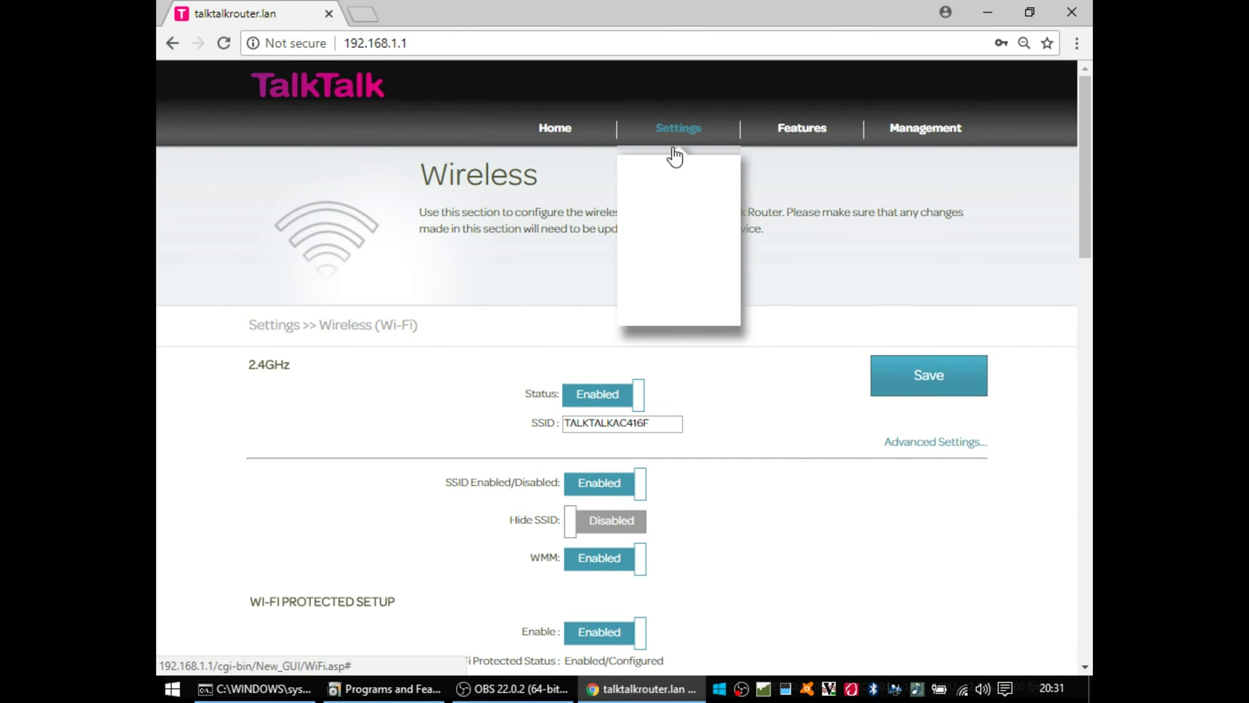
# Step: Open the Internet (WAN) settings page and review the WAN connection type choices unchanged
pyautogui.click(671, 174)
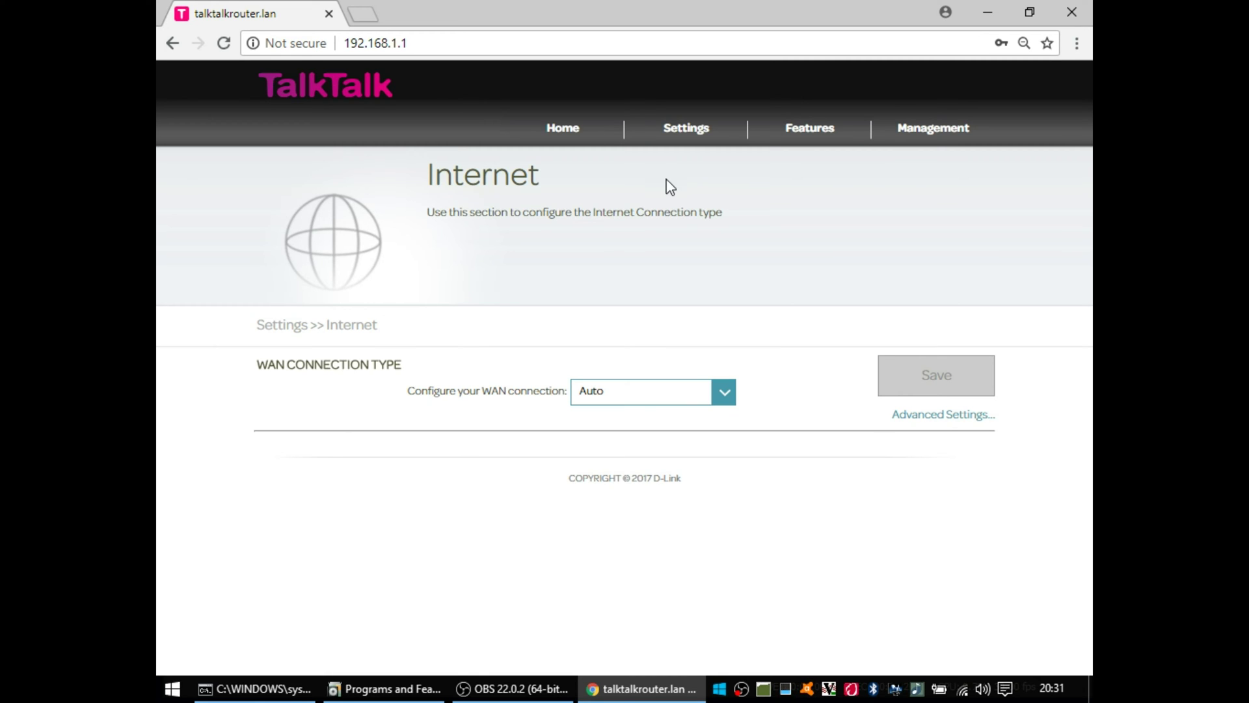
pyautogui.click(724, 391)
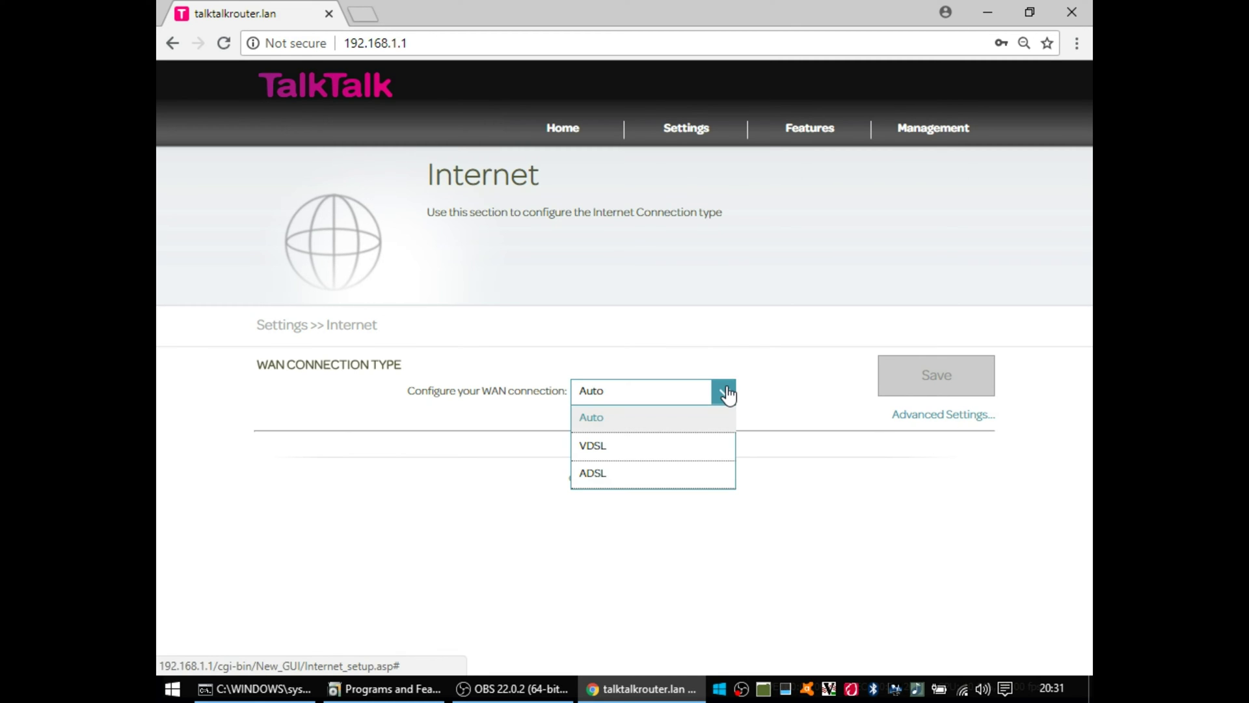
pyautogui.click(726, 392)
# Step: Reveal the detailed WAN settings and finish entering the PPPoA account username
pyautogui.click(933, 423)
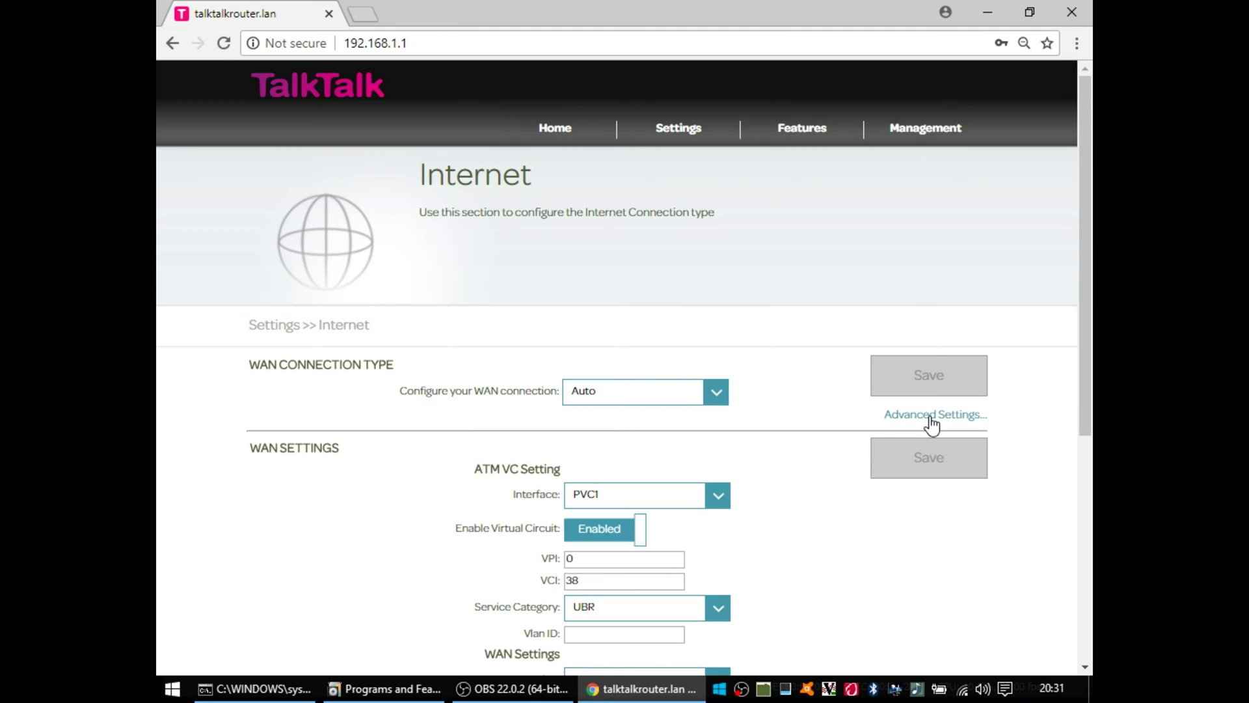
pyautogui.scroll(-4, 618, 455)
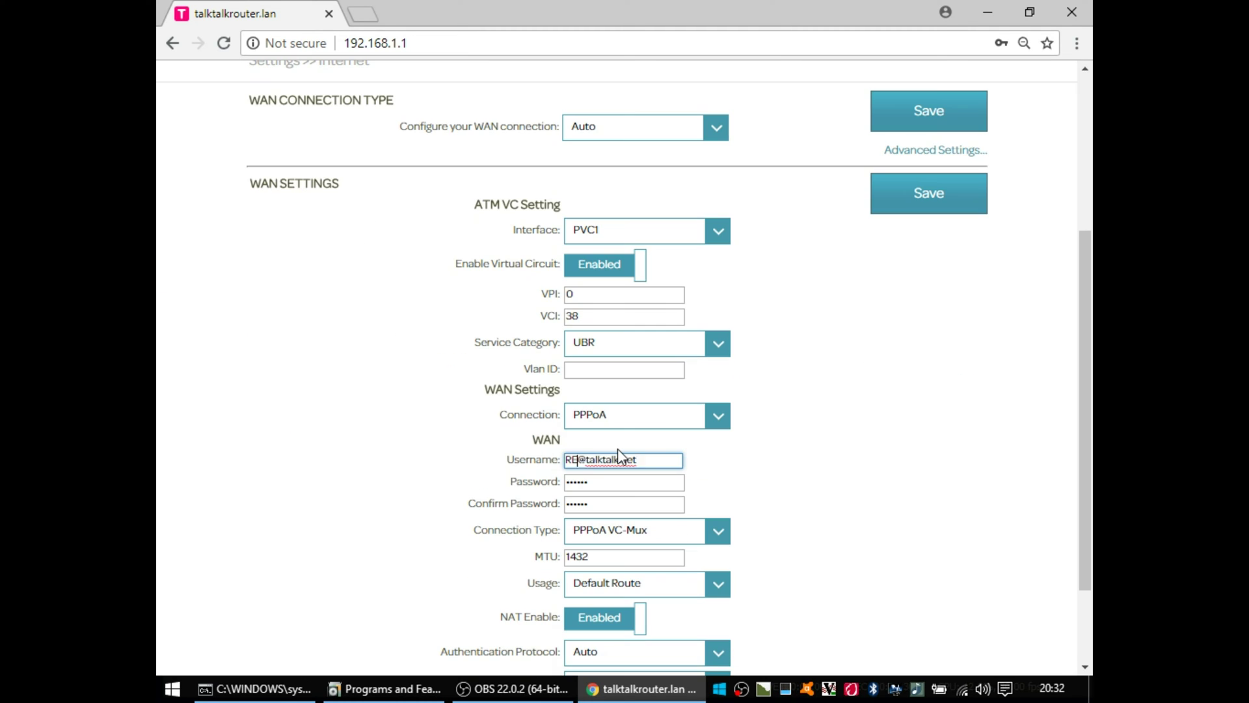
pyautogui.write('MOVED')
pyautogui.moveTo(1088, 394); pyautogui.dragTo(1084, 460)
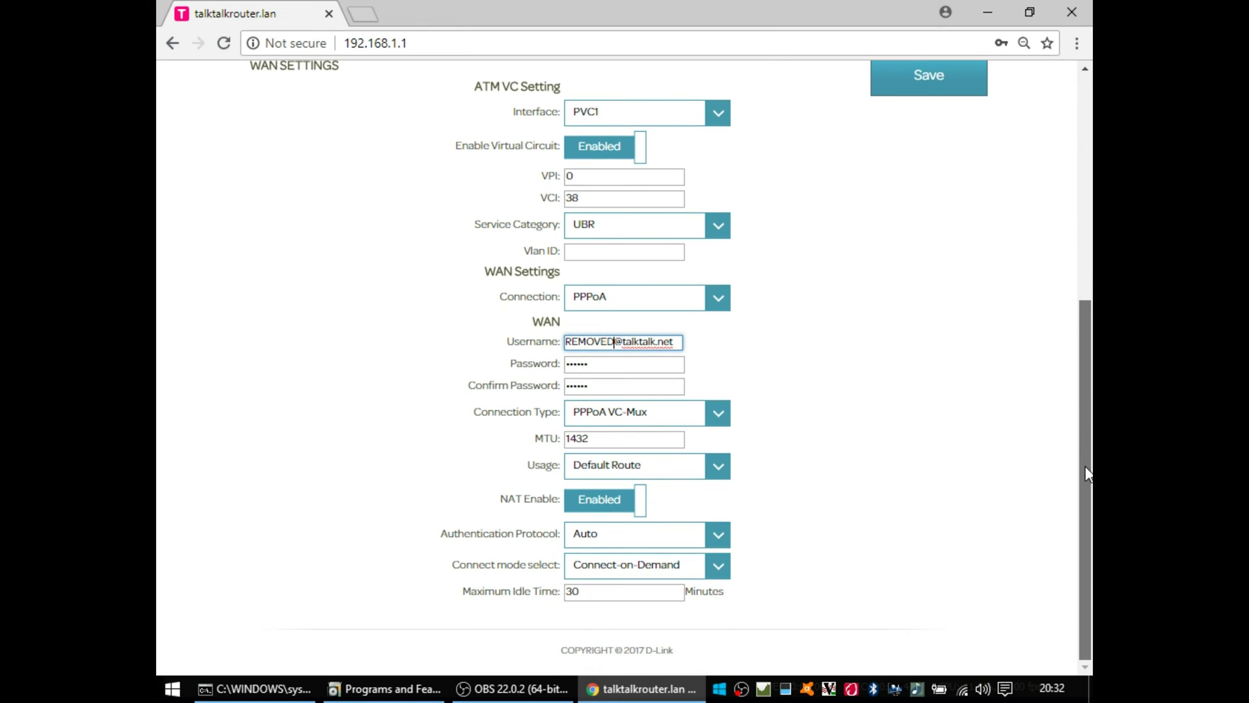
pyautogui.moveTo(1088, 474)
pyautogui.mouseDown()
pyautogui.moveTo(1085, 386)
pyautogui.moveTo(1075, 427)
pyautogui.moveTo(1081, 218)
pyautogui.moveTo(1083, 459)
pyautogui.mouseUp()
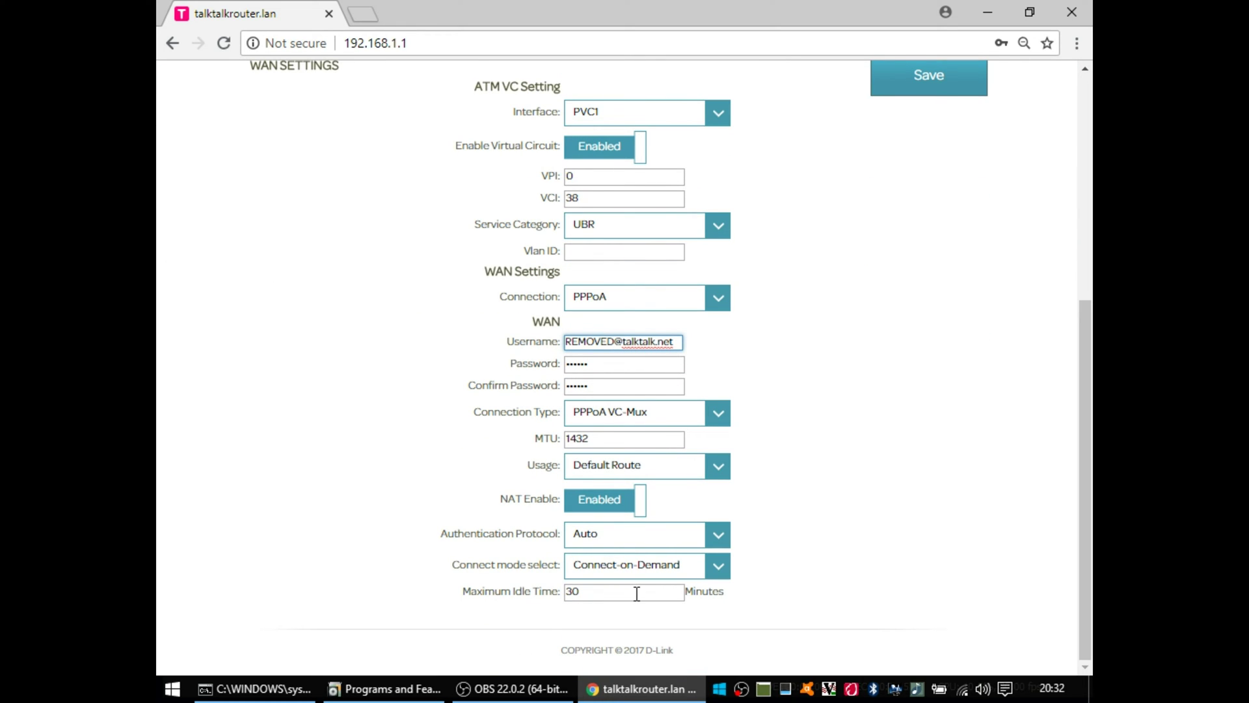
pyautogui.moveTo(1088, 463); pyautogui.dragTo(1088, 195)
# Step: Open Network (LAN) settings, expand the DHCP server options, and scroll to the DHCP table
pyautogui.moveTo(684, 138)
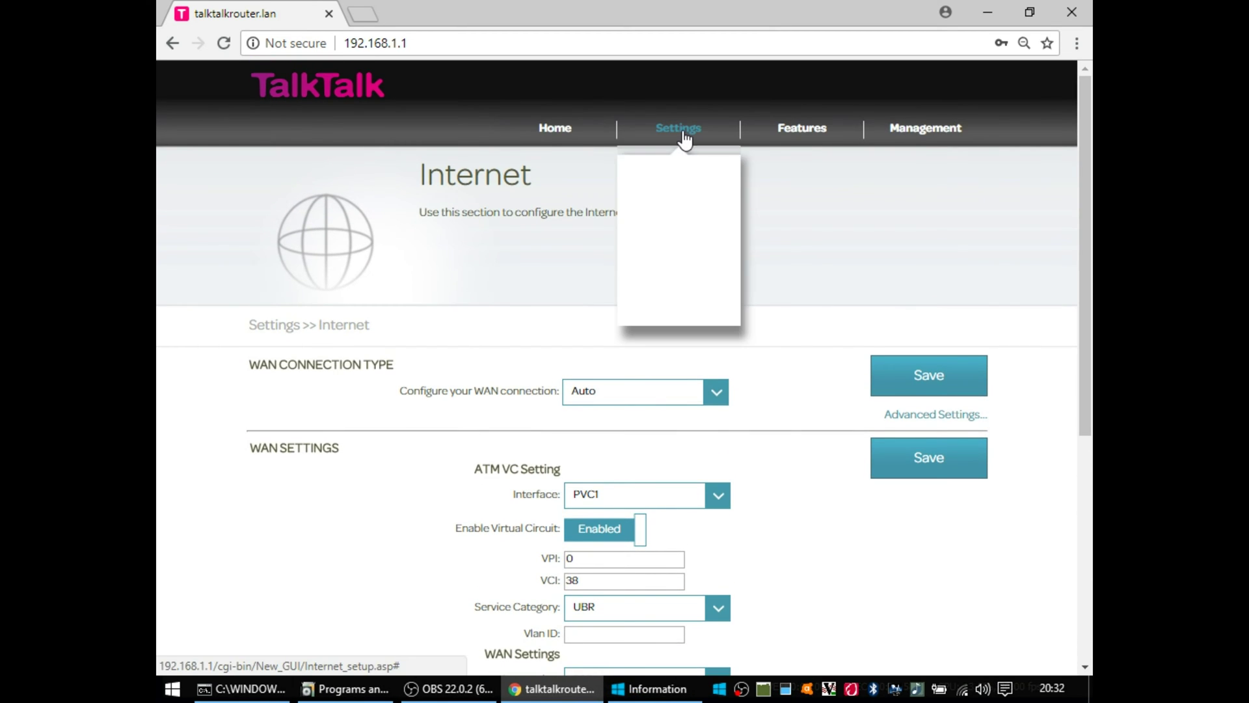
pyautogui.click(681, 266)
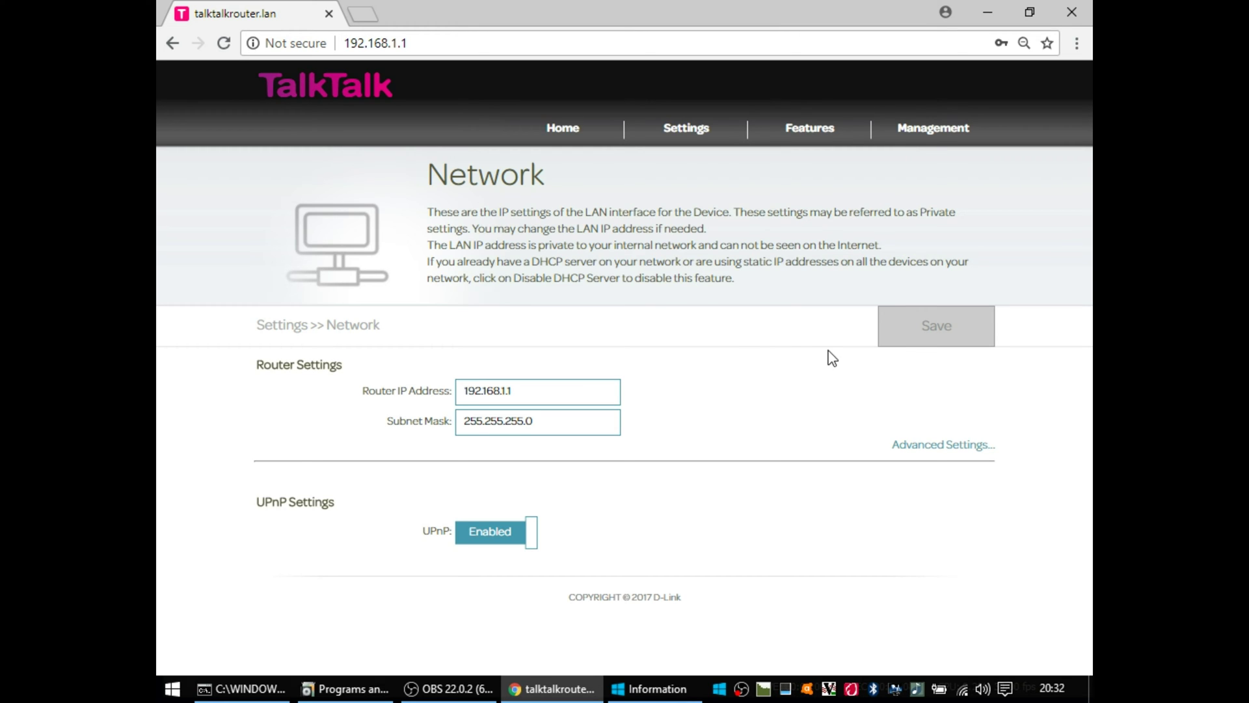
pyautogui.click(968, 449)
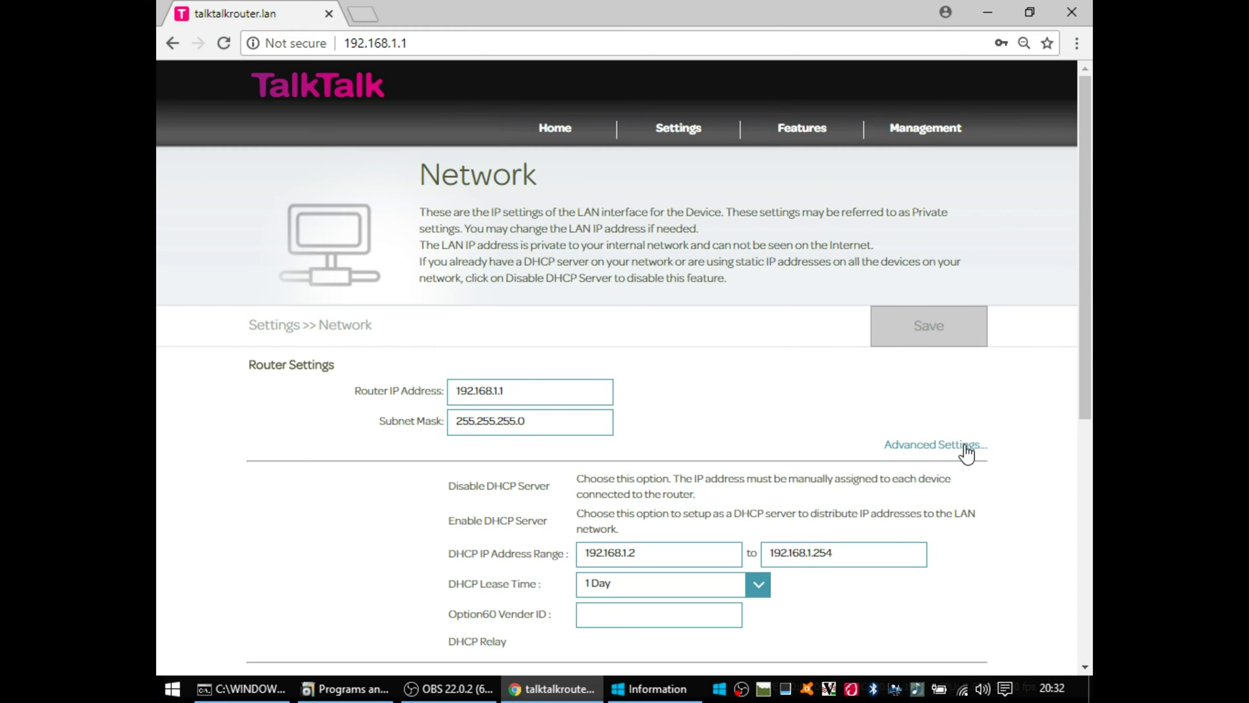
pyautogui.moveTo(1088, 322); pyautogui.dragTo(1064, 564)
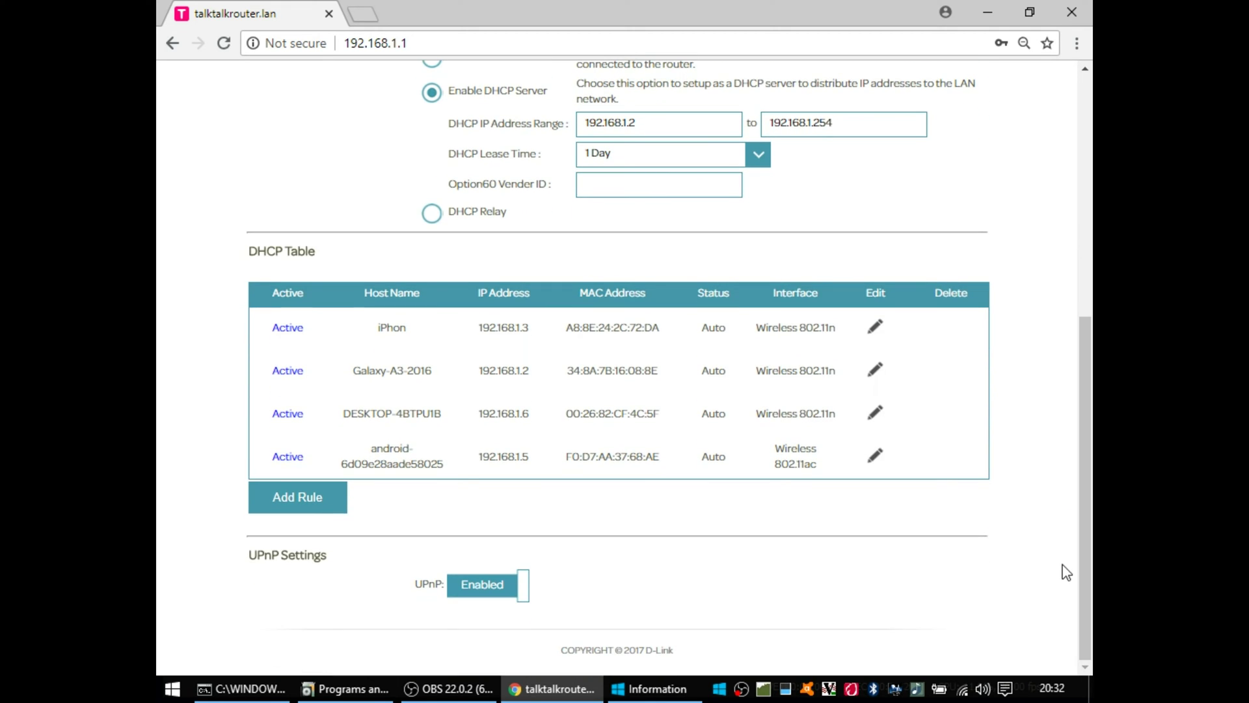
pyautogui.click(324, 503)
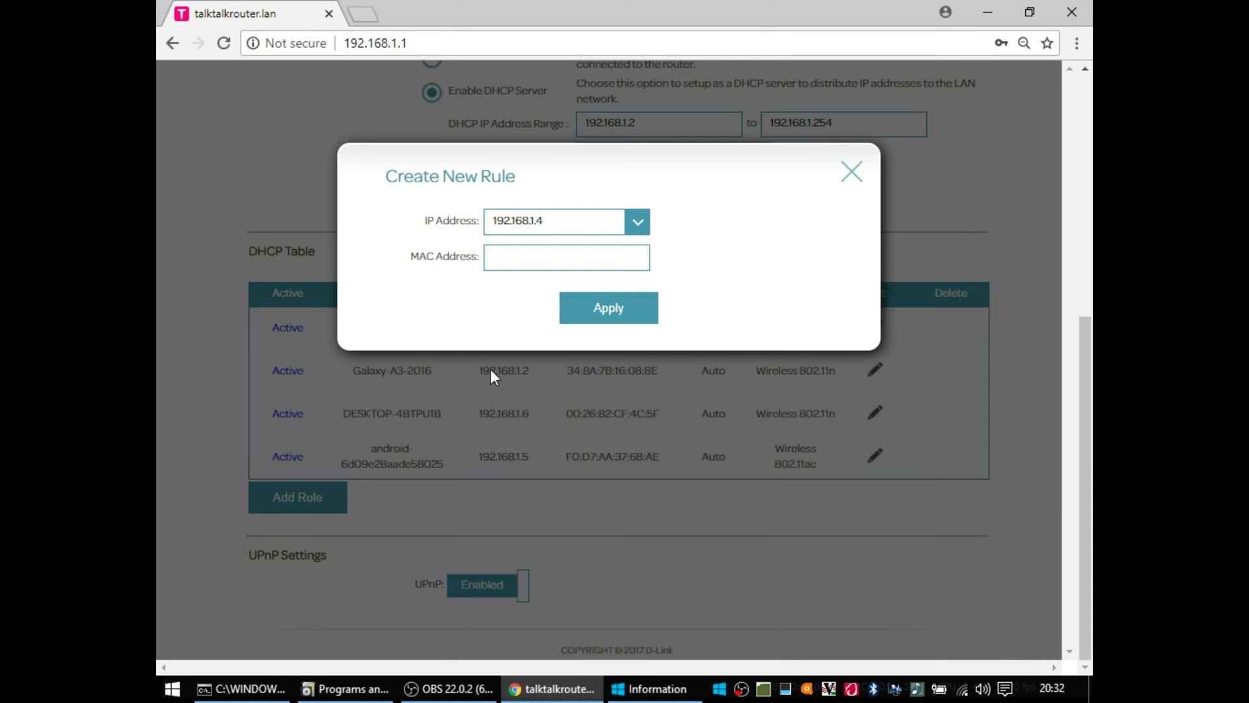
pyautogui.click(582, 222)
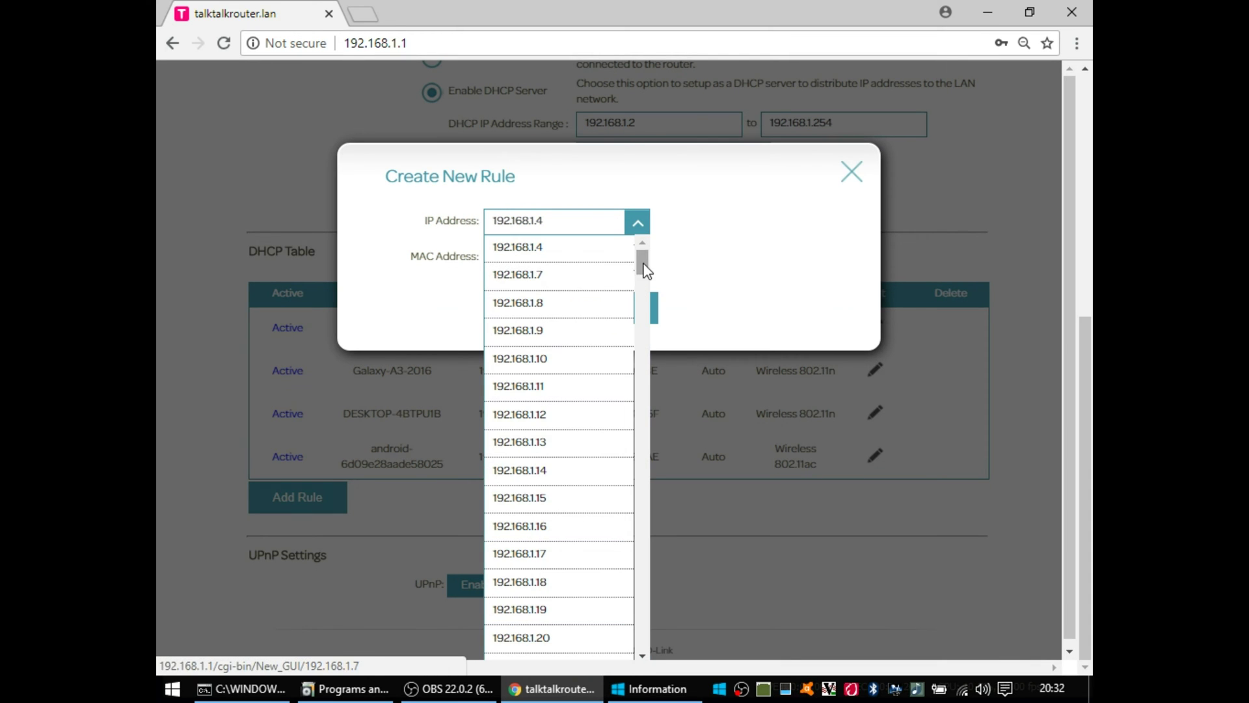
pyautogui.moveTo(645, 269); pyautogui.dragTo(629, 651)
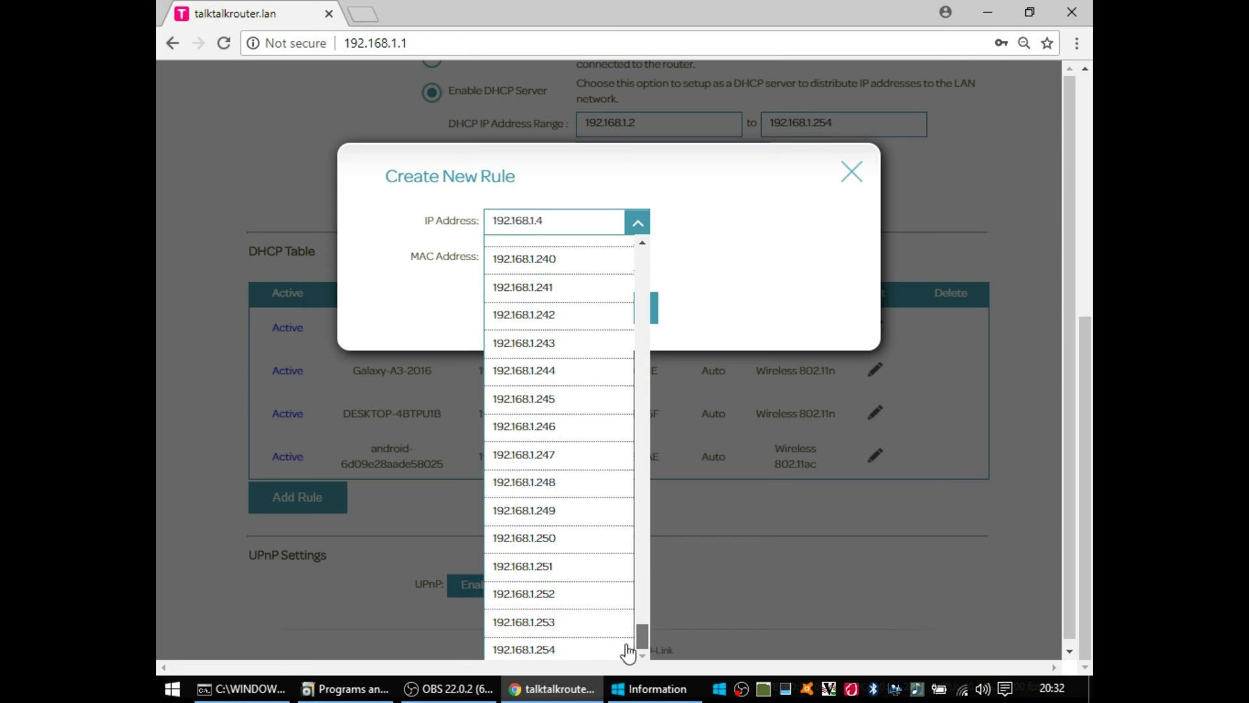
pyautogui.click(549, 482)
pyautogui.click(550, 259)
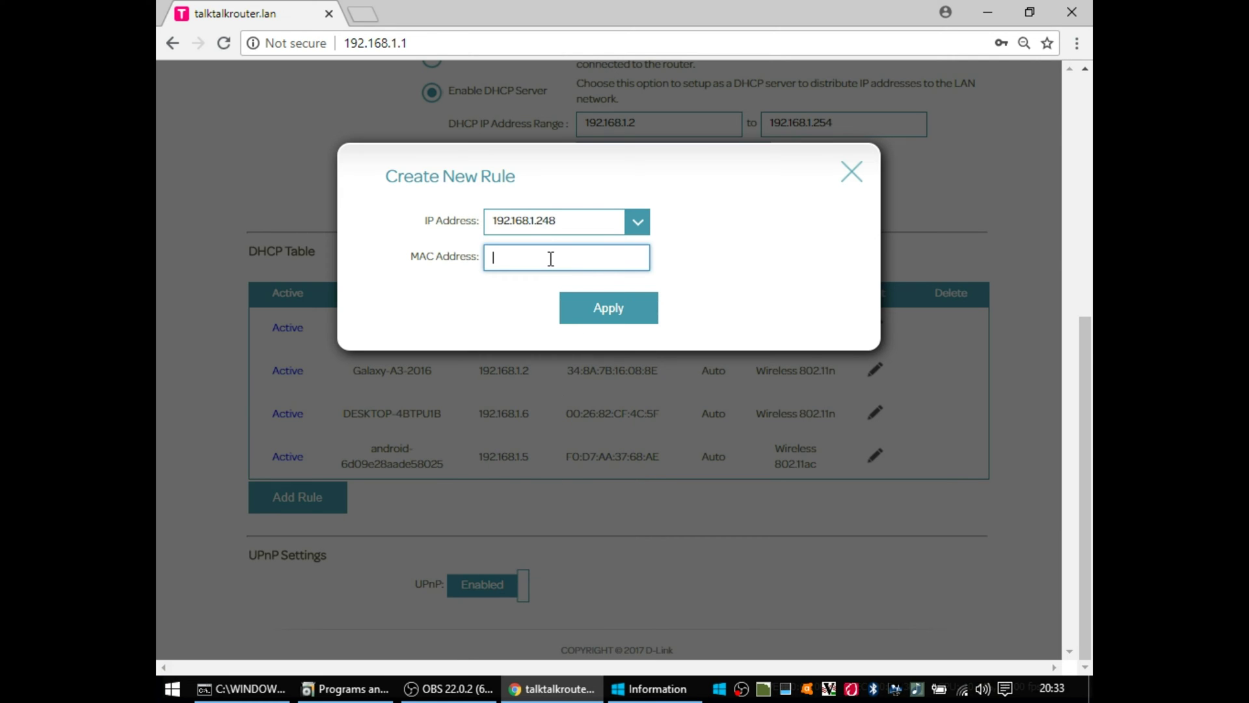
pyautogui.click(851, 172)
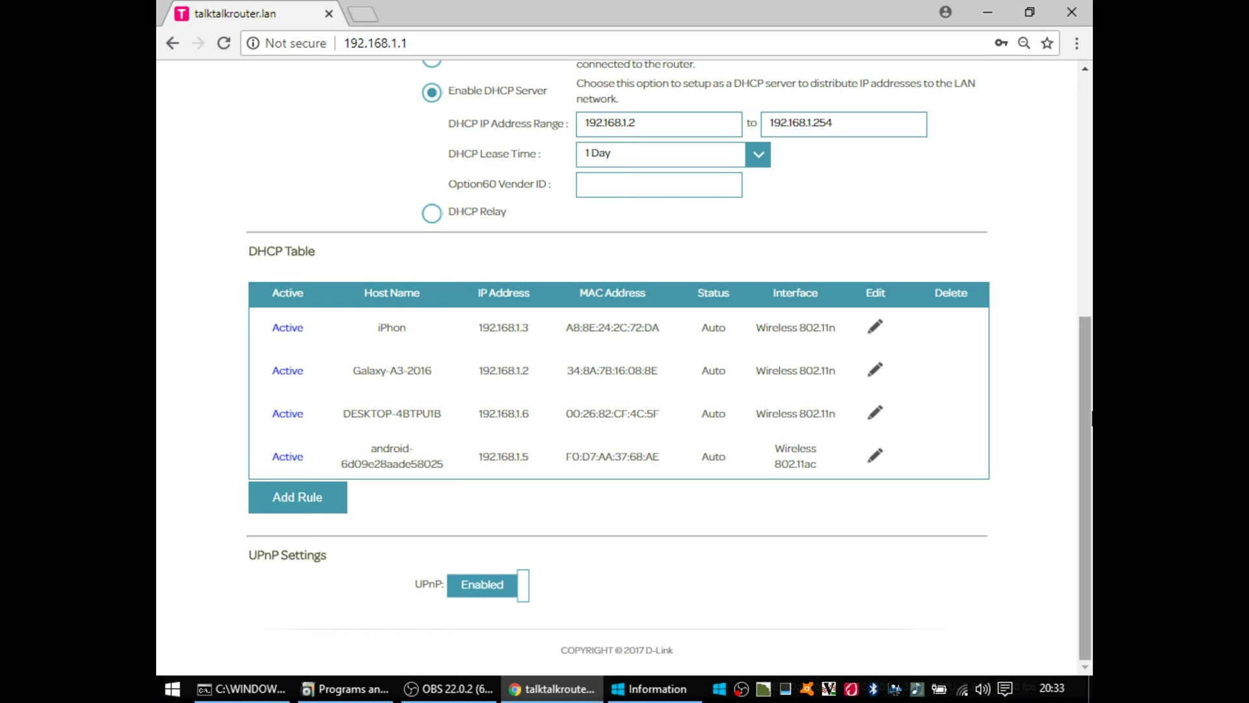
pyautogui.scroll(7, 1080, 195)
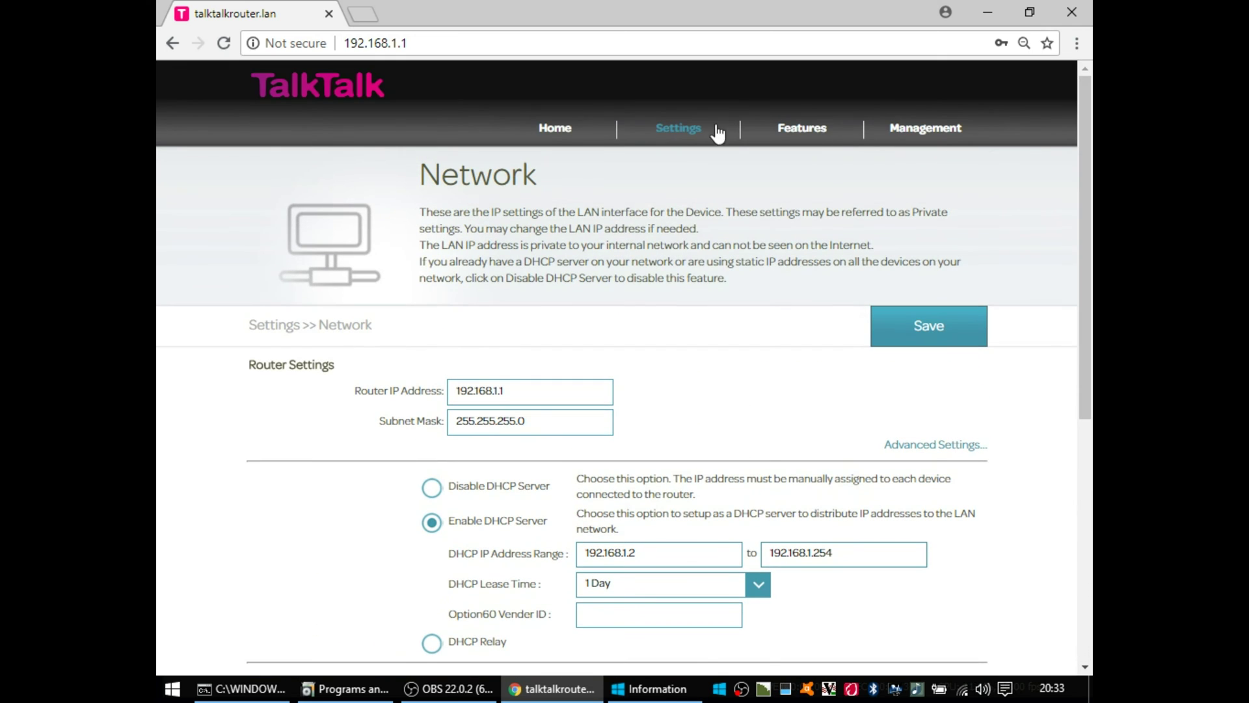
# Step: Open the USB settings page with its DLNA and Samba sharing options
pyautogui.click(690, 130)
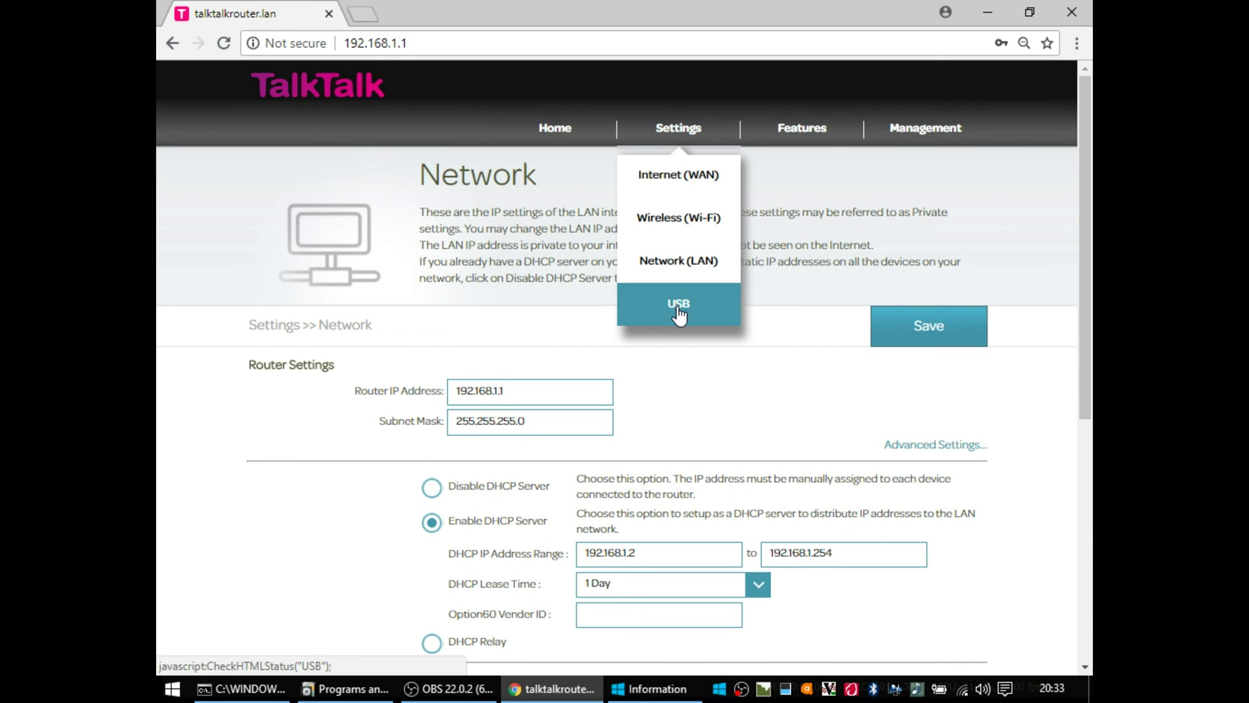
pyautogui.click(679, 306)
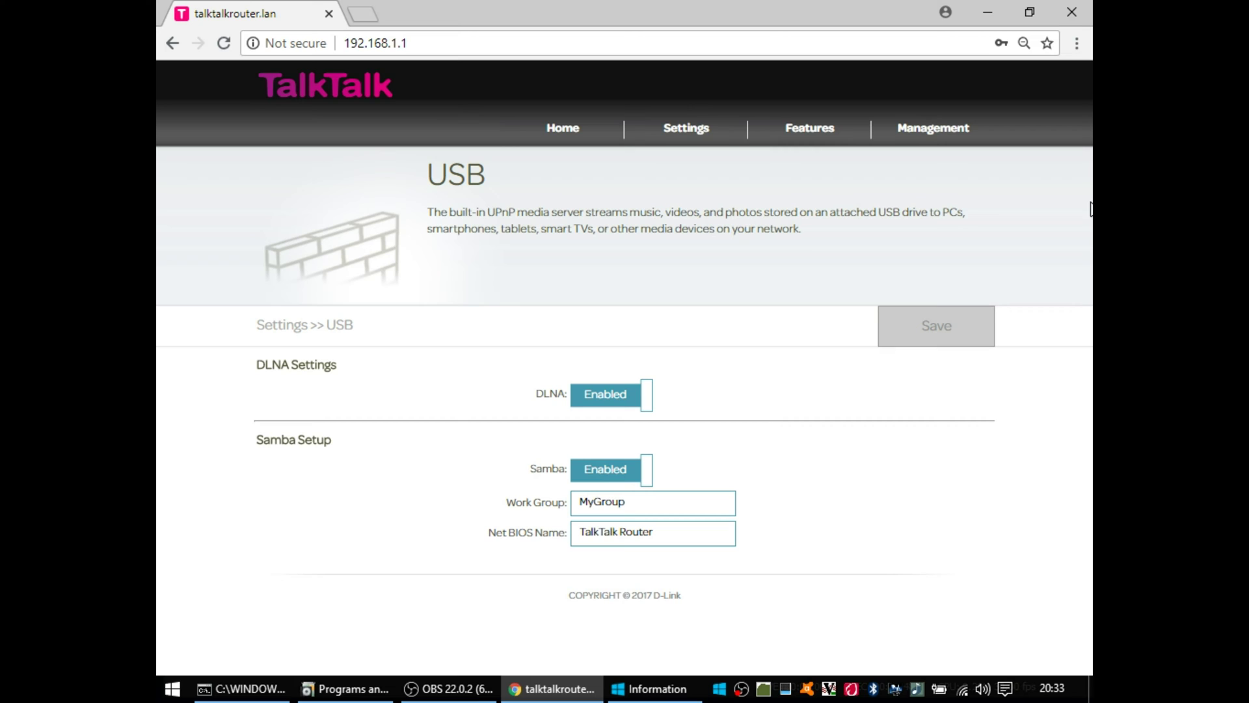
pyautogui.moveTo(797, 133)
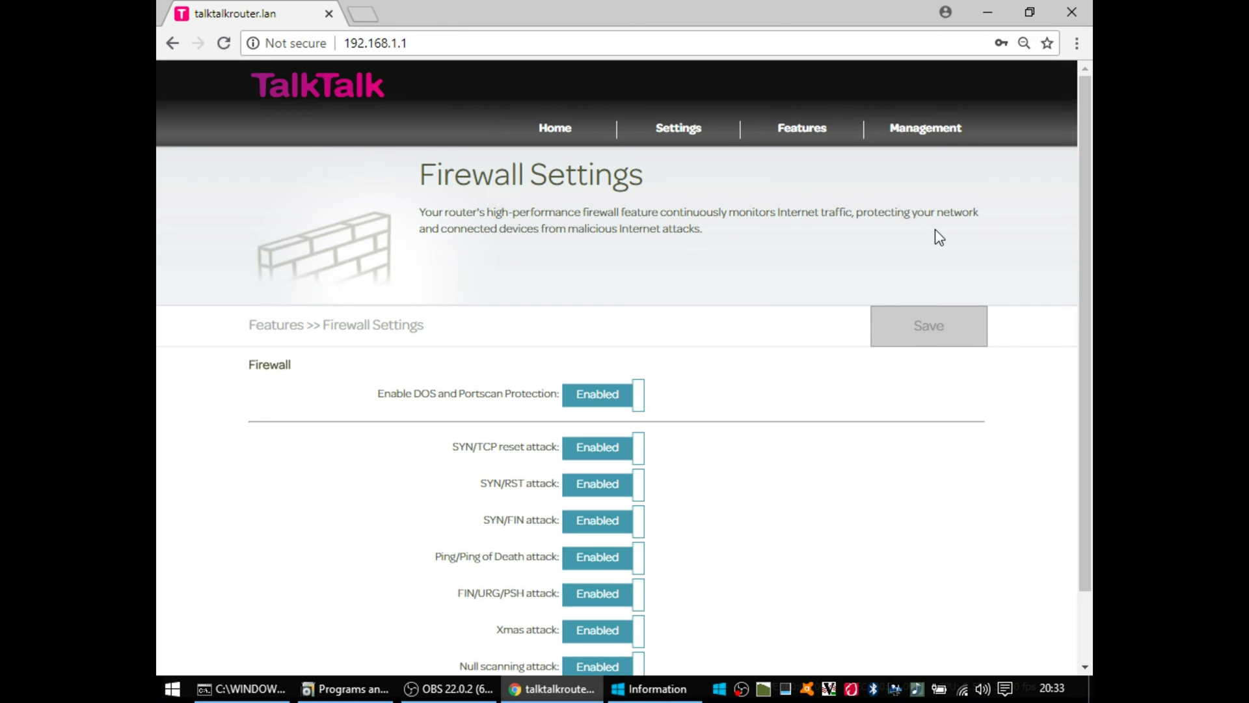
# Step: Toggle DOS and Portscan Protection and the attack filters off and back on, leaving all enabled
pyautogui.moveTo(1086, 179); pyautogui.dragTo(1075, 248)
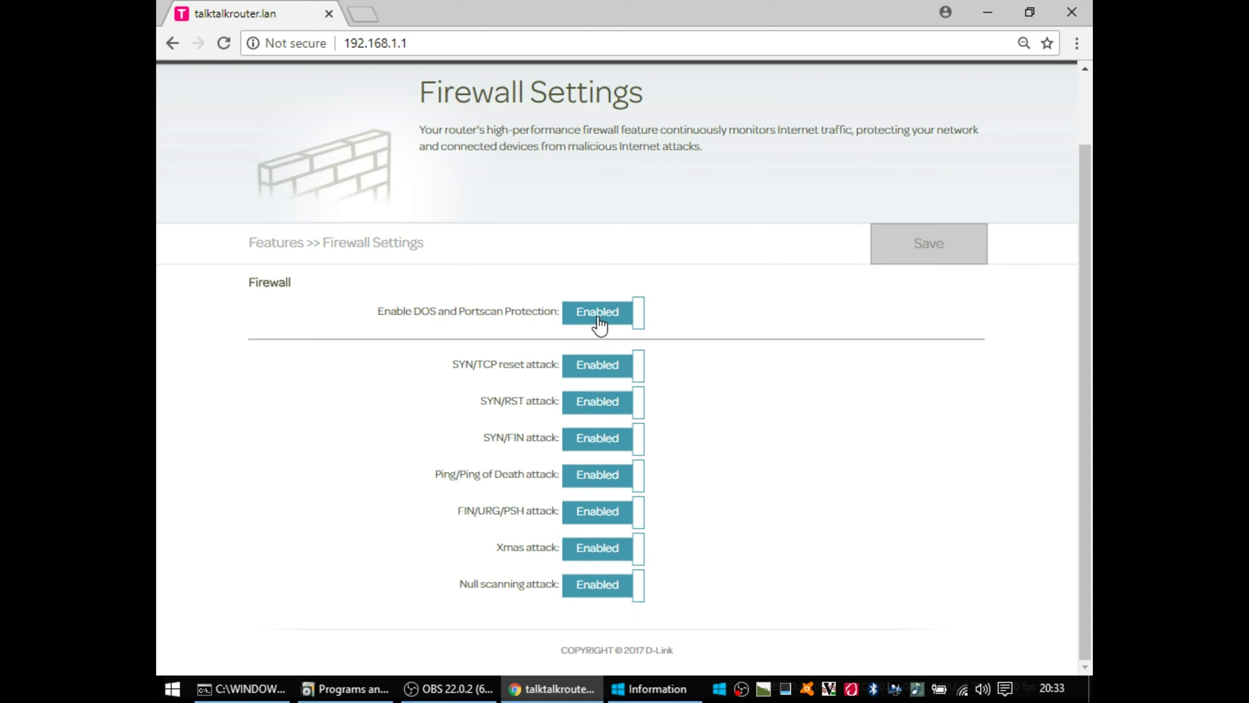
pyautogui.click(595, 323)
pyautogui.click(599, 400)
pyautogui.scroll(-2, 1080, 346)
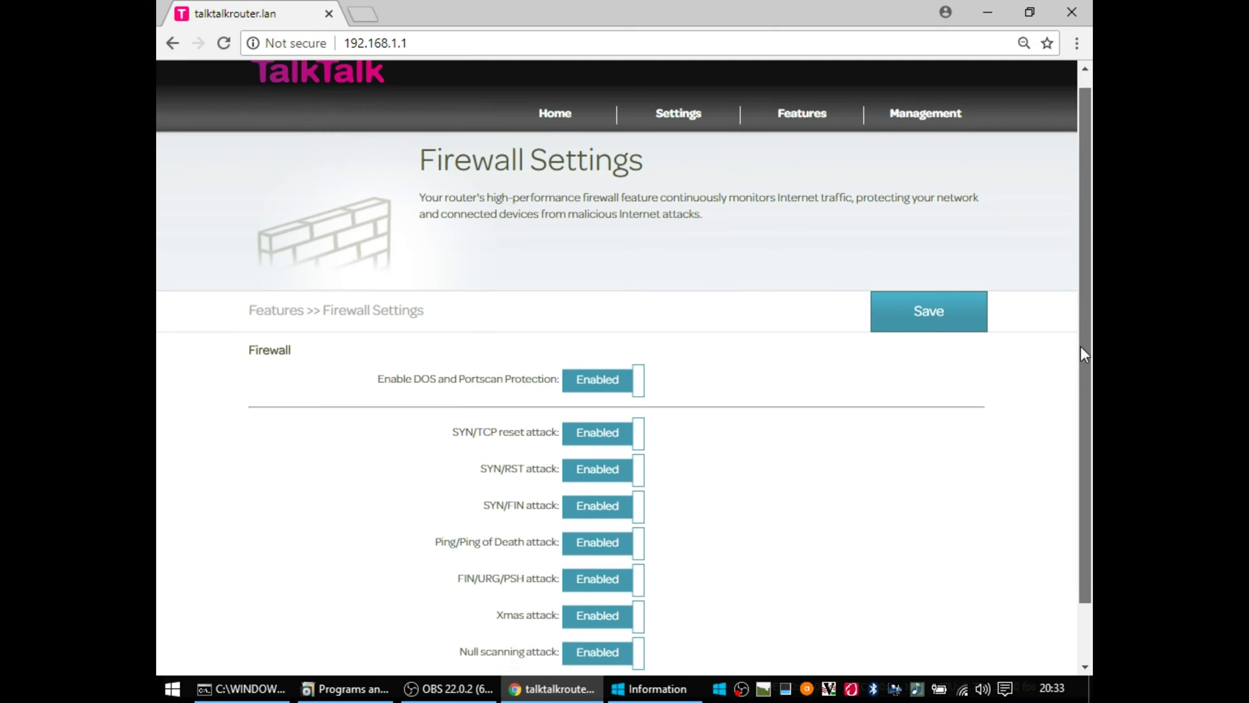
pyautogui.click(614, 582)
pyautogui.click(609, 584)
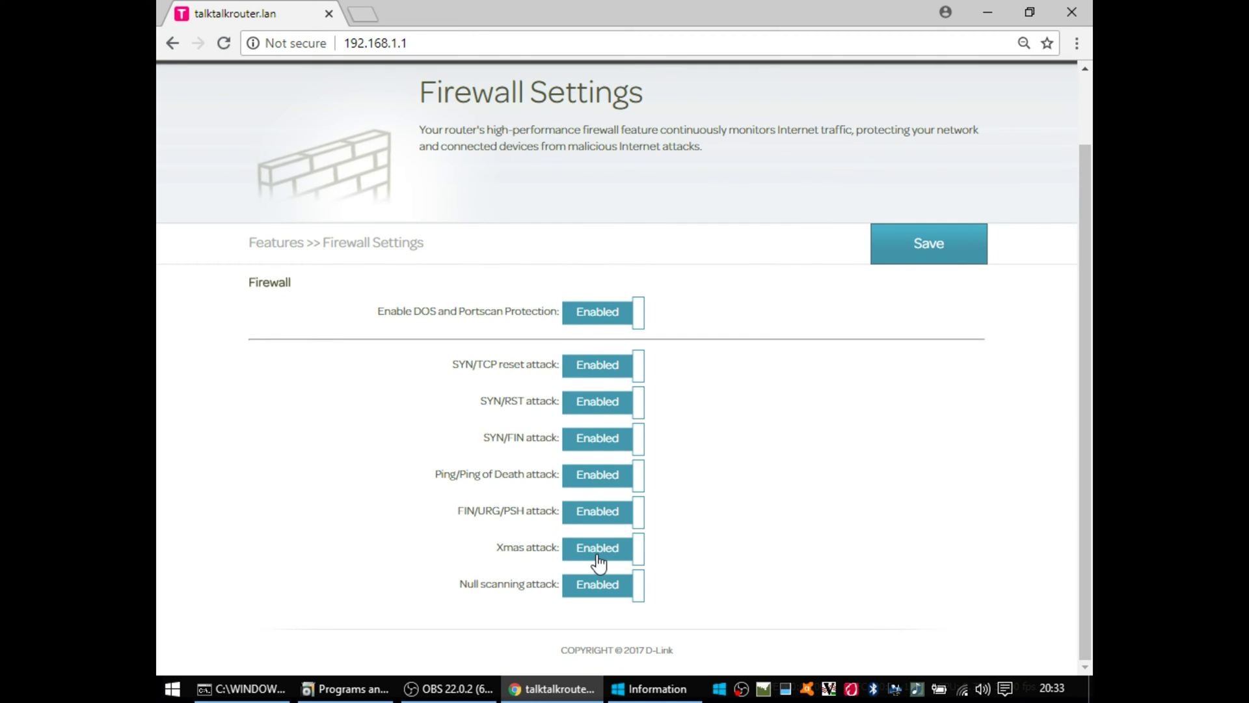
pyautogui.click(598, 548)
pyautogui.click(599, 548)
pyautogui.moveTo(1083, 428); pyautogui.dragTo(1073, 345)
pyautogui.moveTo(810, 133)
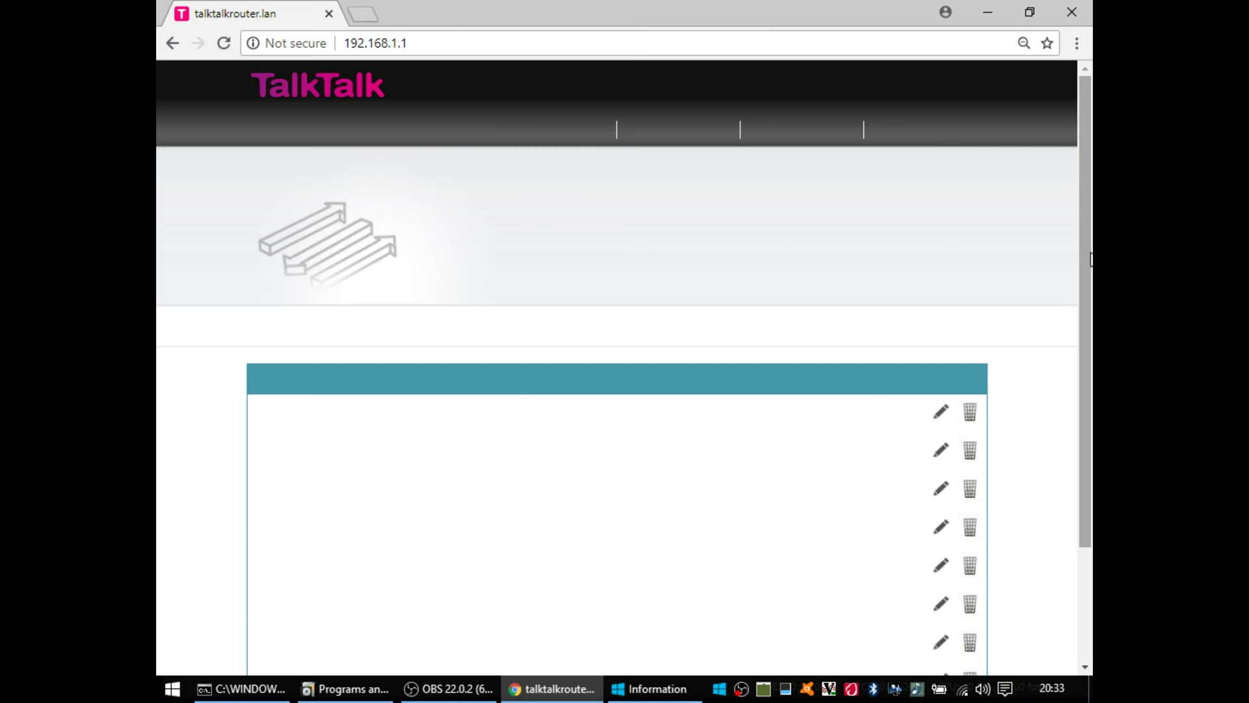
# Step: Scroll down the Application page to the eight trigger rules and the Add Rule button
pyautogui.scroll(-1, 1075, 314)
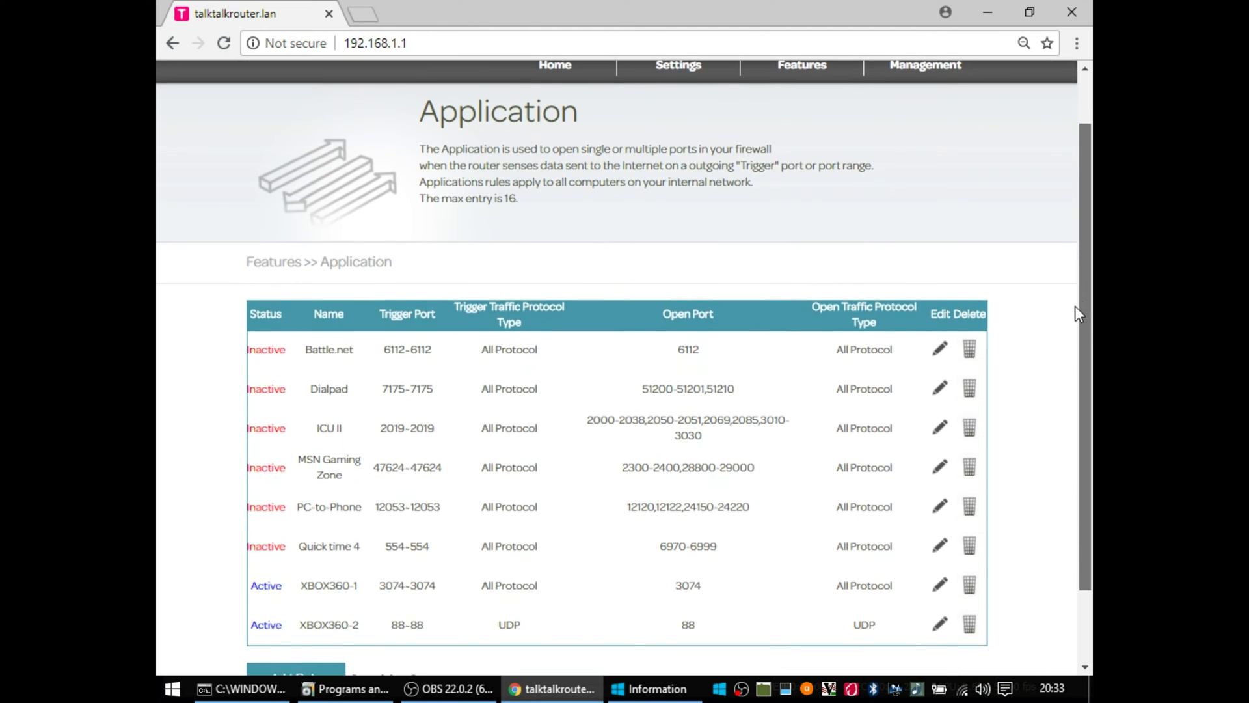
pyautogui.scroll(-2, 1075, 314)
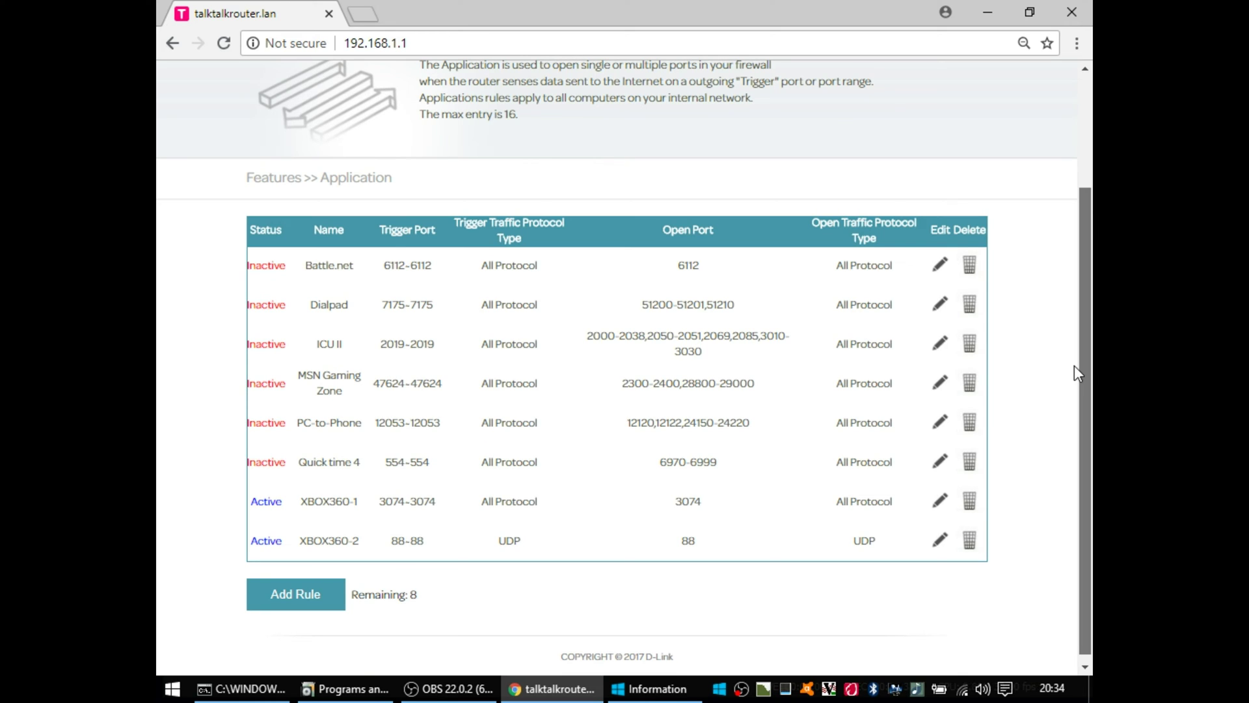
pyautogui.scroll(-1, 1074, 367)
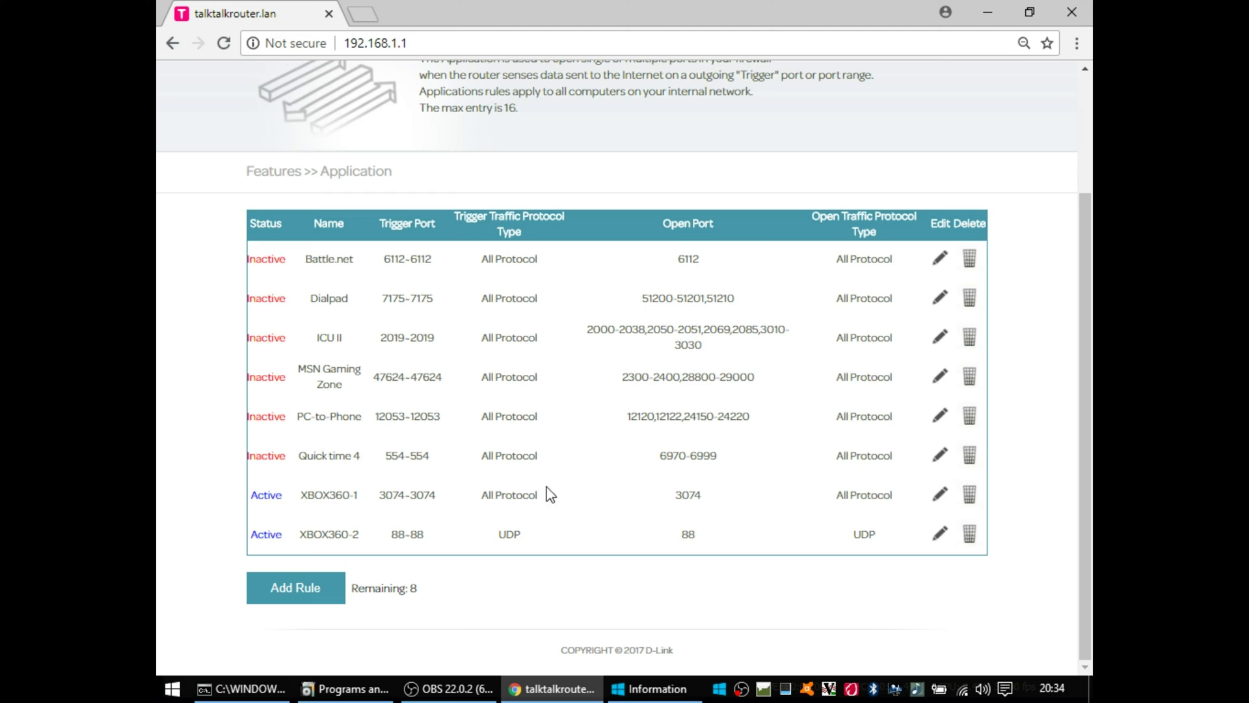
# Step: Open a new application rule form, review its trigger and open protocol choices, then close it unsaved
pyautogui.click(314, 588)
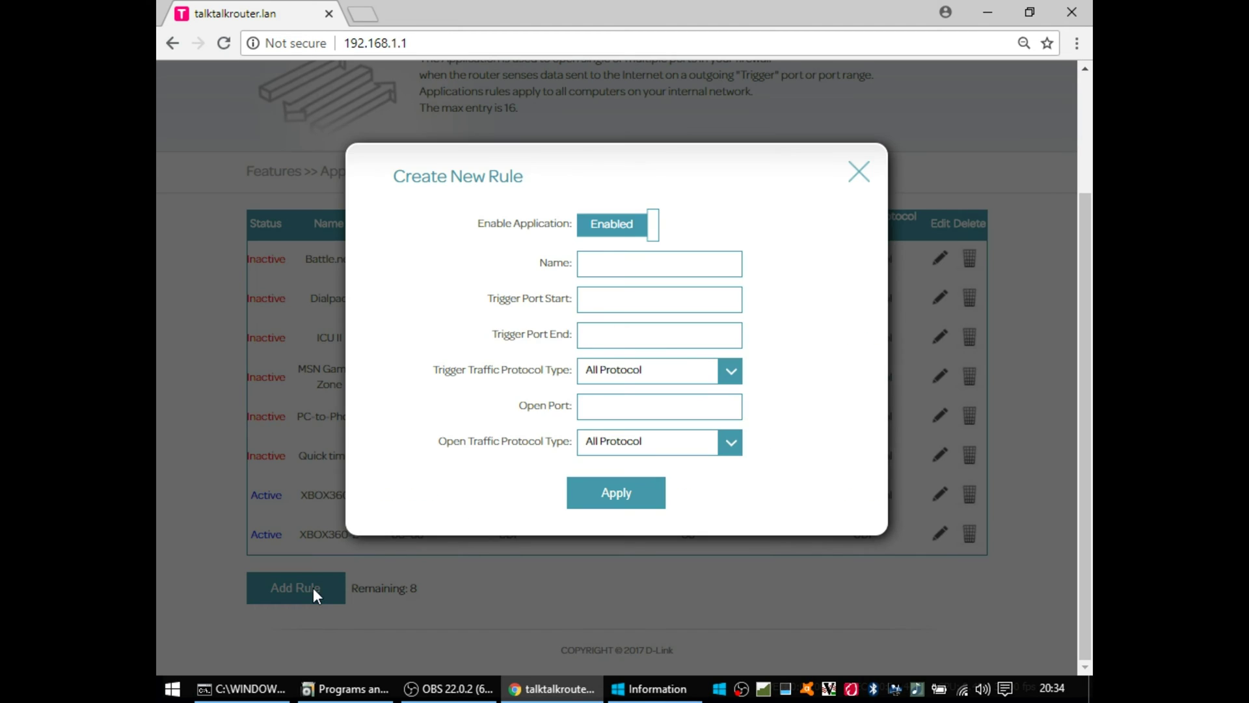
pyautogui.click(633, 267)
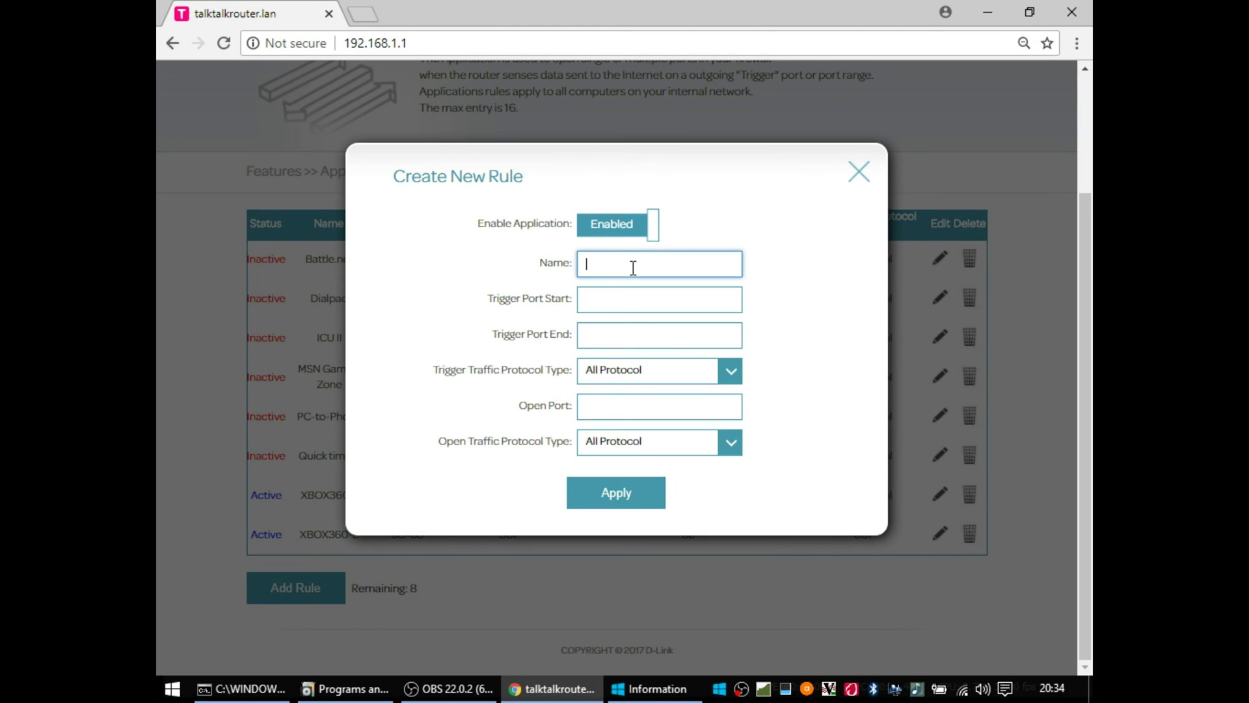
pyautogui.click(732, 372)
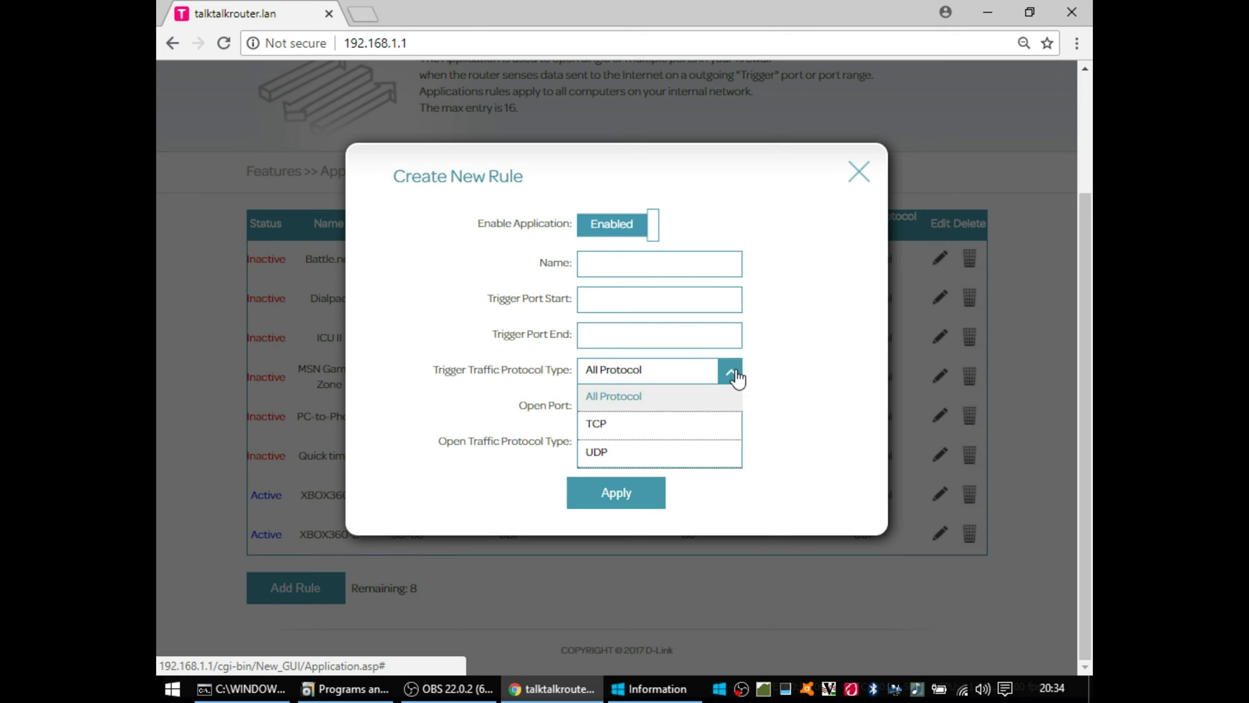
pyautogui.click(733, 372)
pyautogui.click(732, 443)
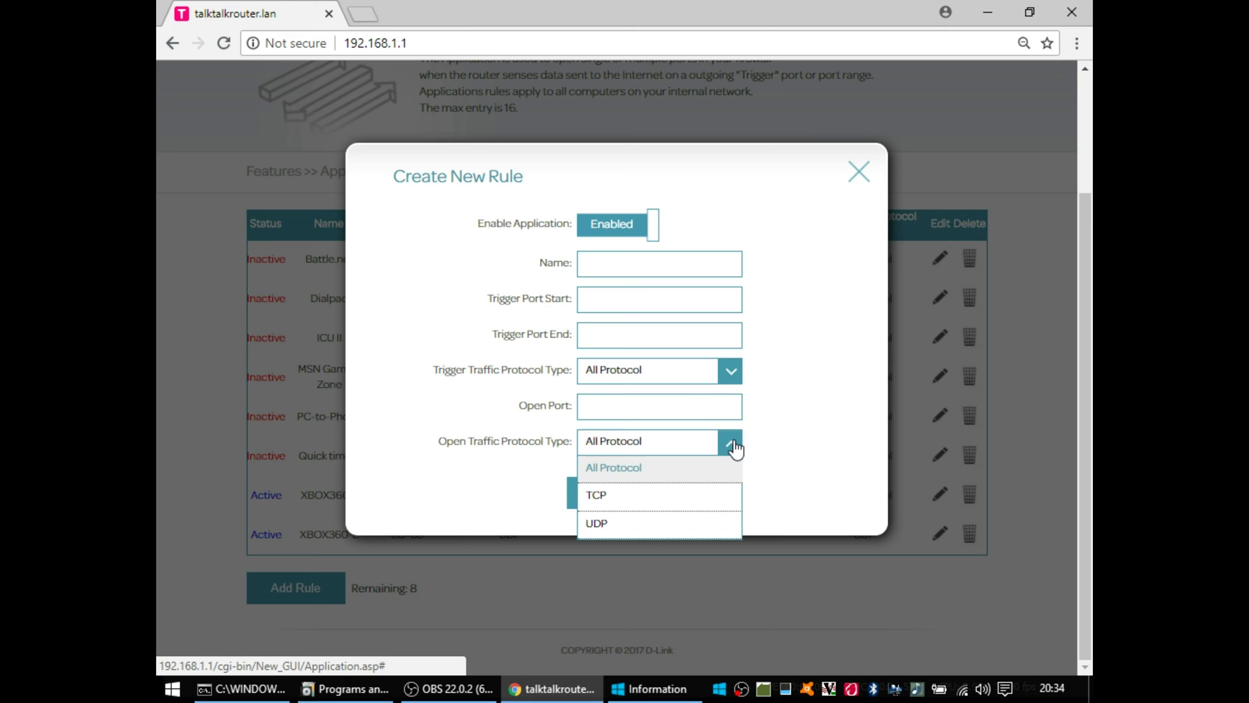
pyautogui.click(733, 445)
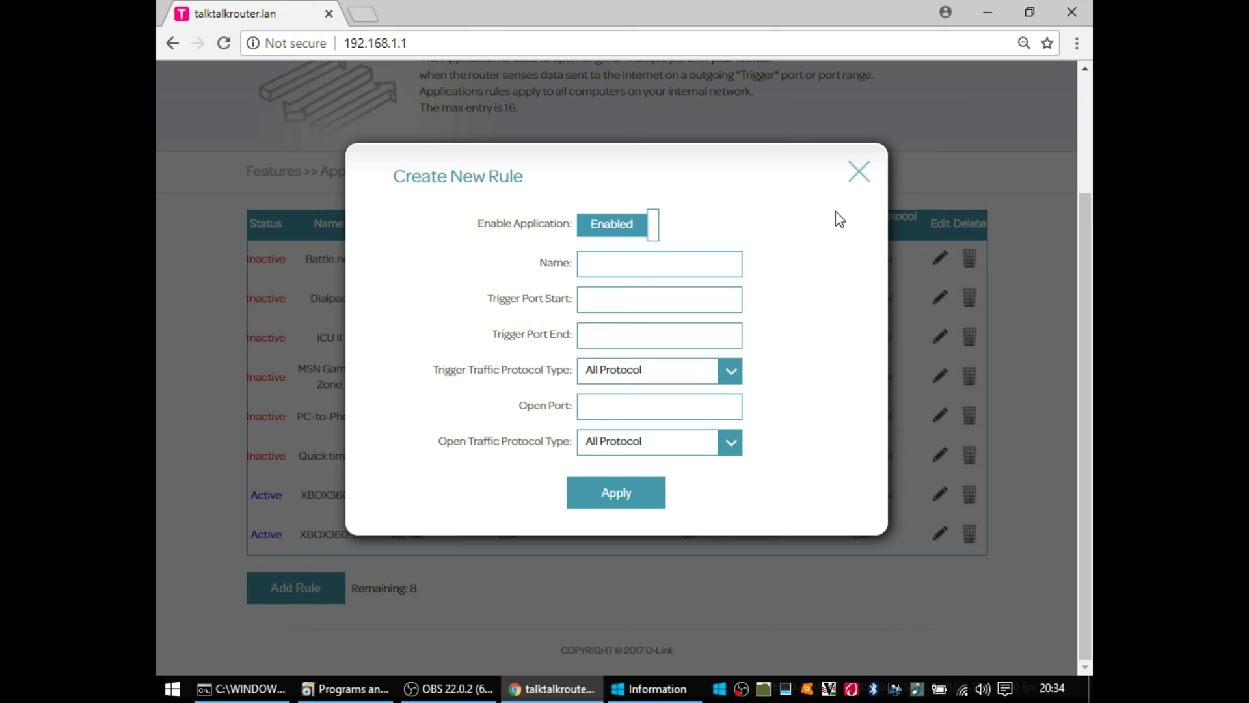
pyautogui.click(859, 173)
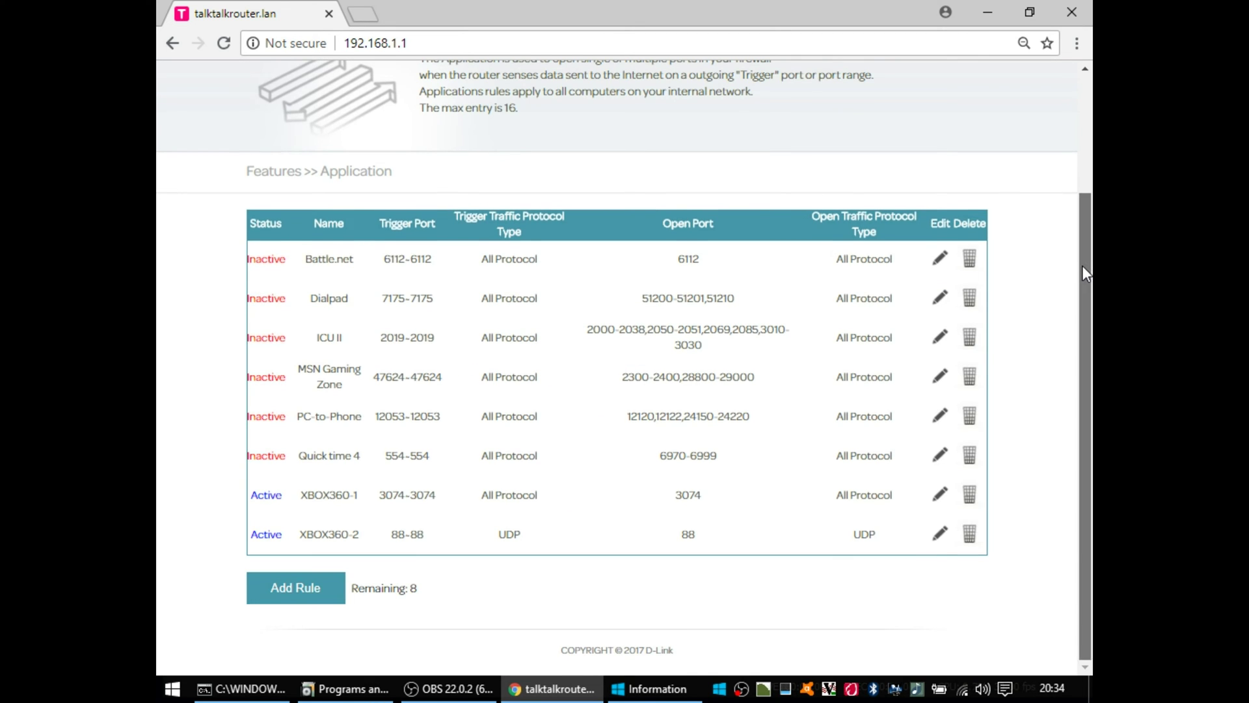
pyautogui.moveTo(1083, 265); pyautogui.dragTo(1091, 158)
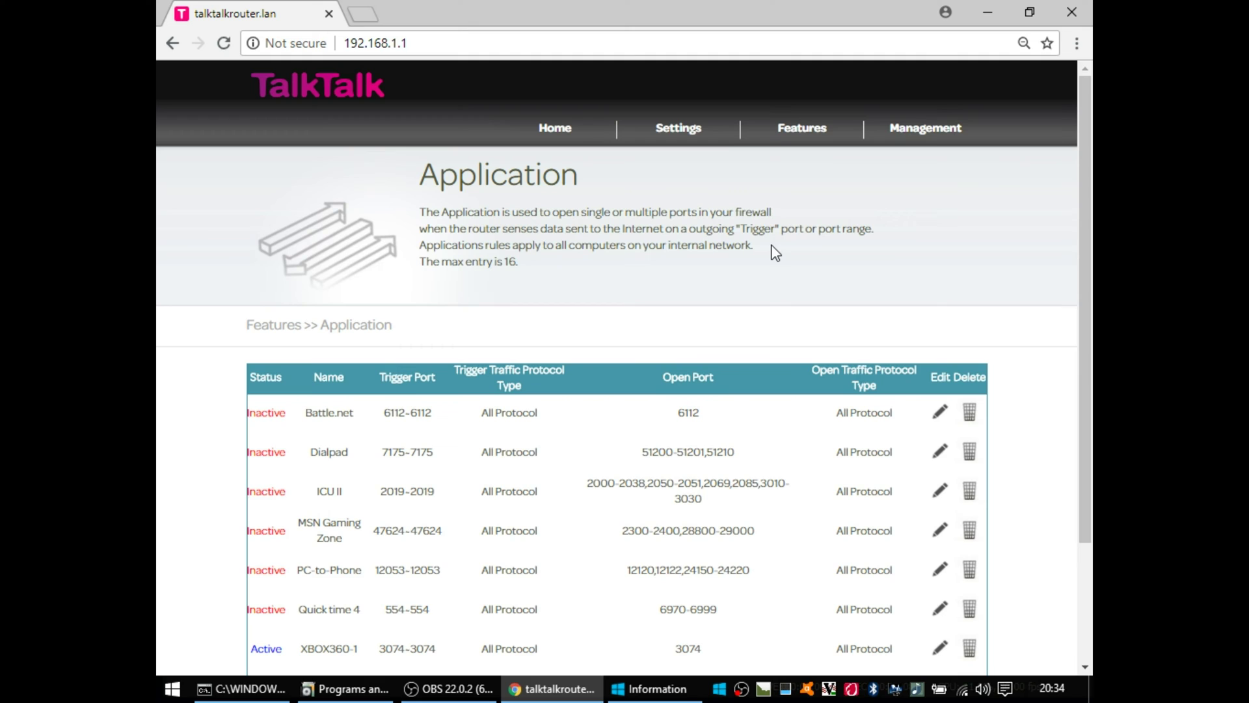
# Step: Open the ACL page and review its eight rules, starting with rule 1 Ping on WAN
pyautogui.moveTo(810, 143)
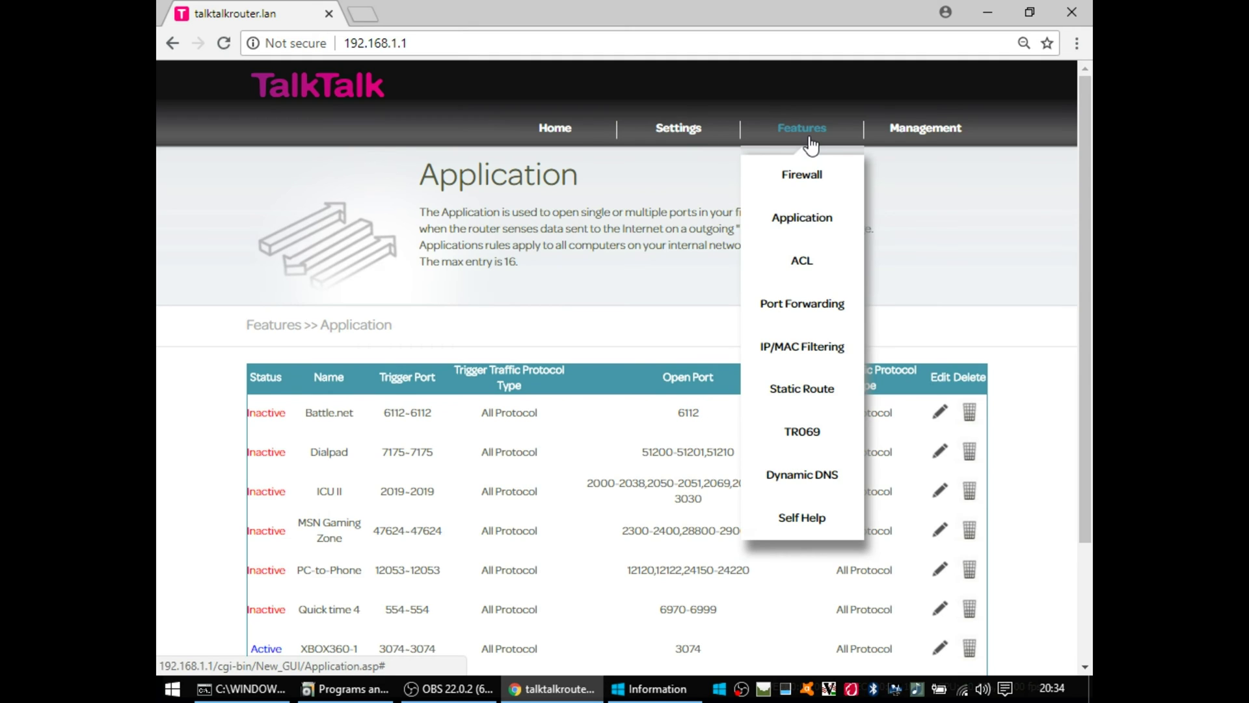
pyautogui.click(805, 277)
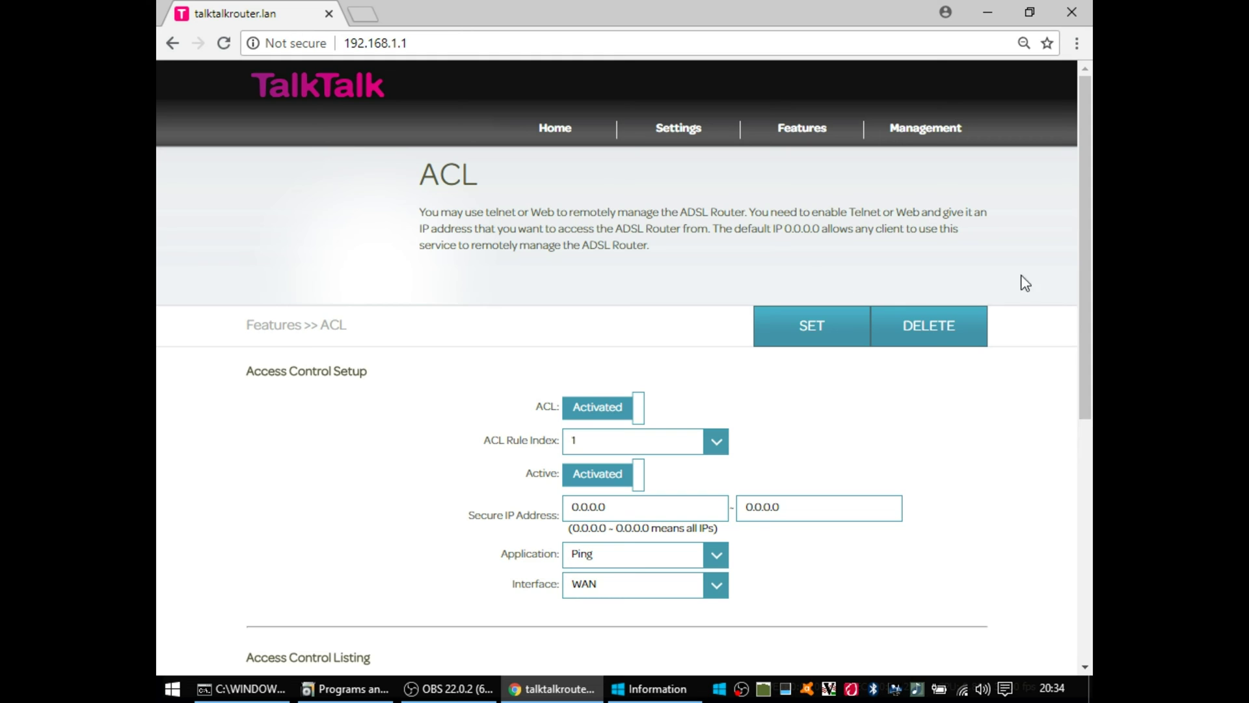
pyautogui.moveTo(1089, 256); pyautogui.dragTo(1062, 493)
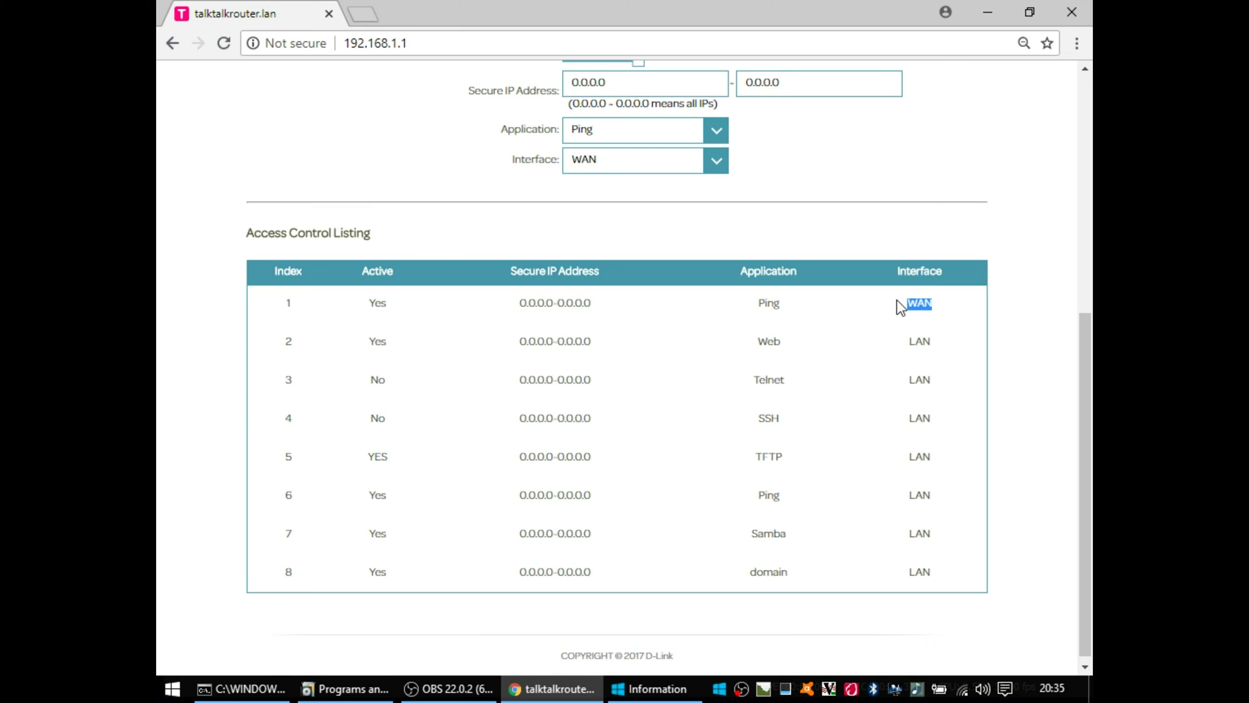
pyautogui.moveTo(901, 305); pyautogui.dragTo(286, 308)
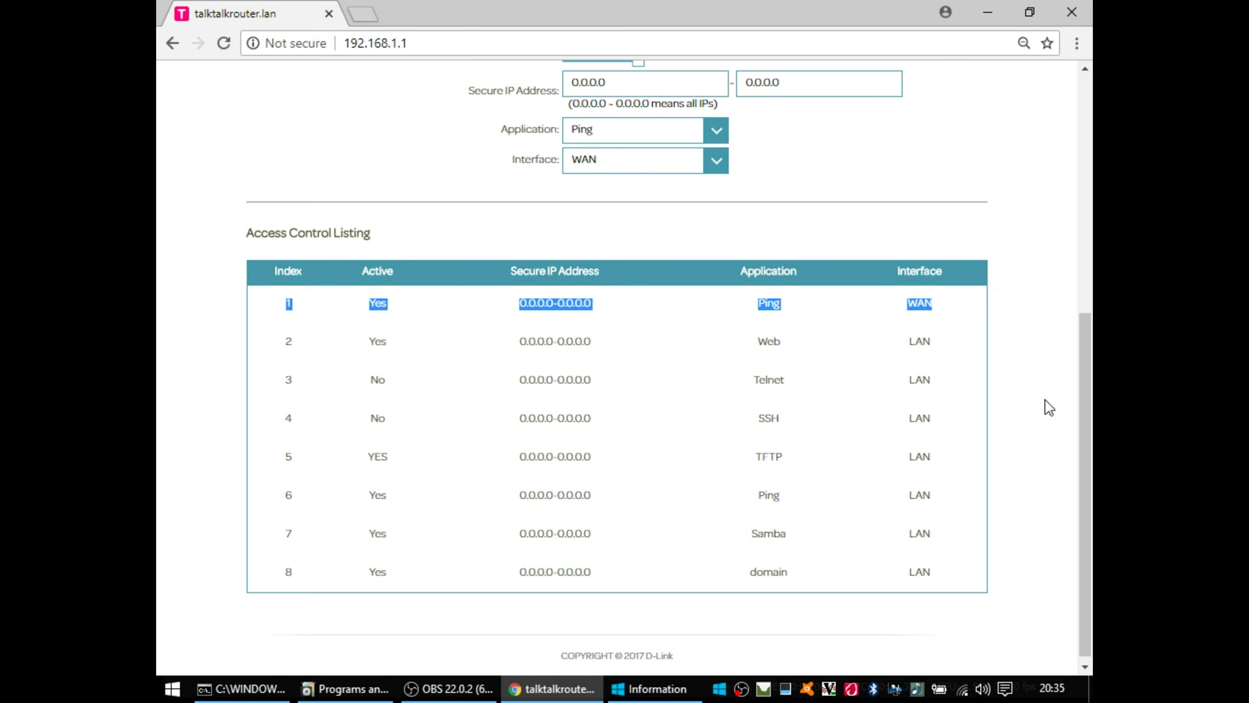
pyautogui.moveTo(1082, 405); pyautogui.dragTo(1050, 170)
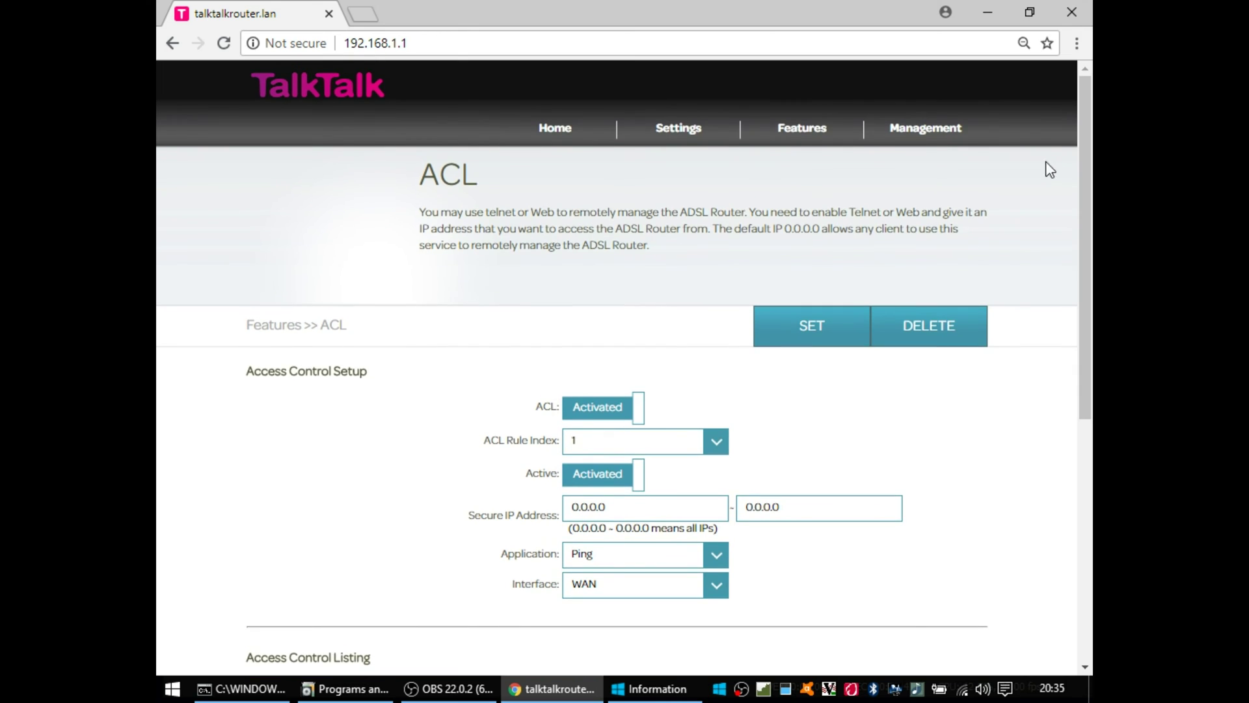
# Step: Open the Port Forwarding page and check the PVC list, keeping PVC1
pyautogui.moveTo(809, 130)
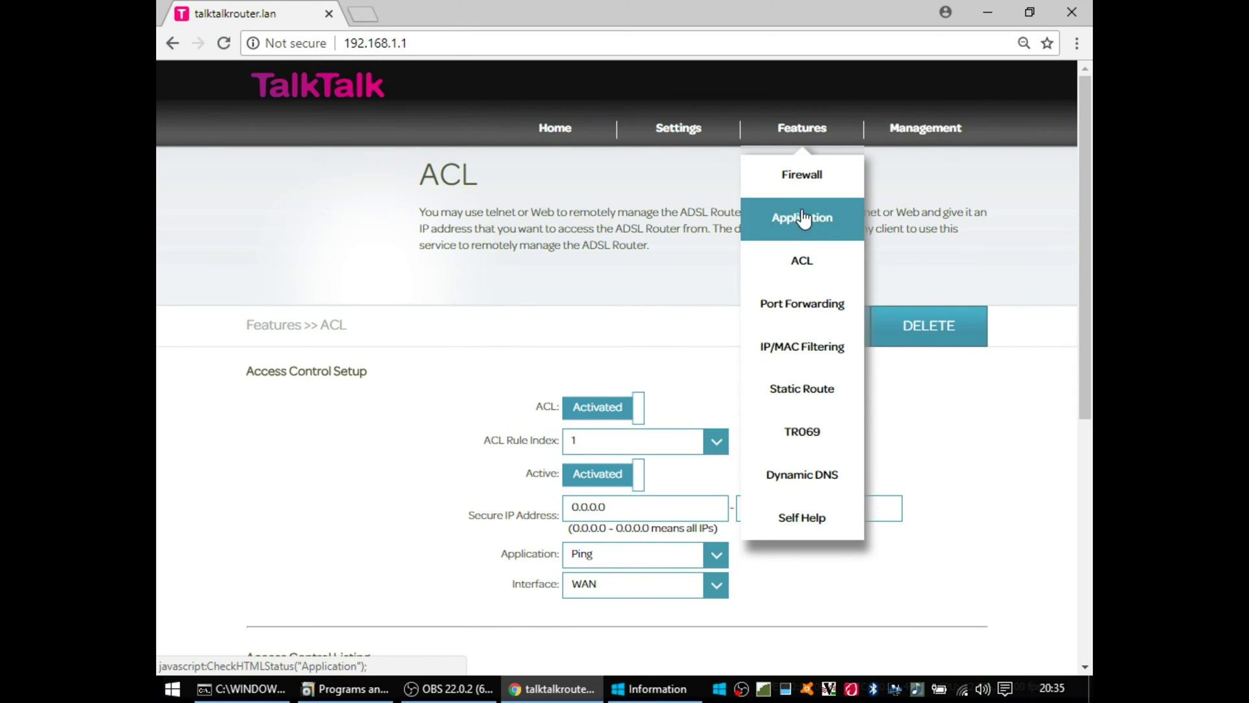
pyautogui.click(806, 303)
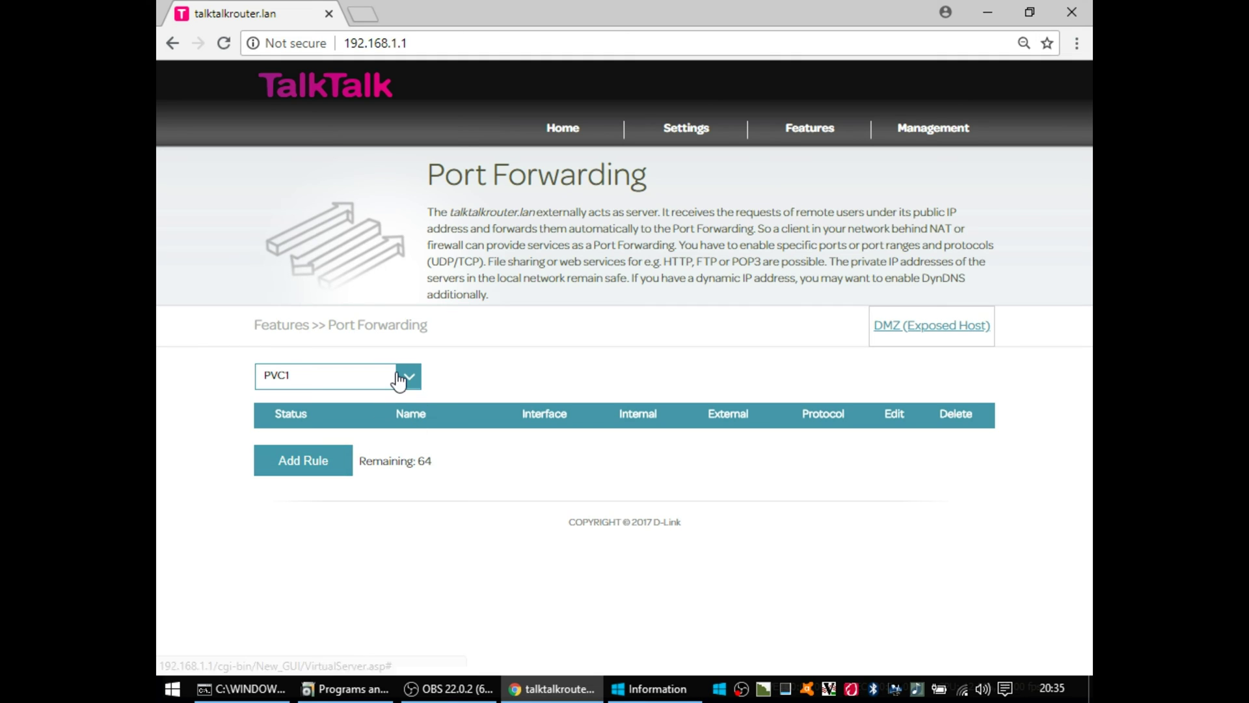
pyautogui.click(401, 378)
pyautogui.click(378, 402)
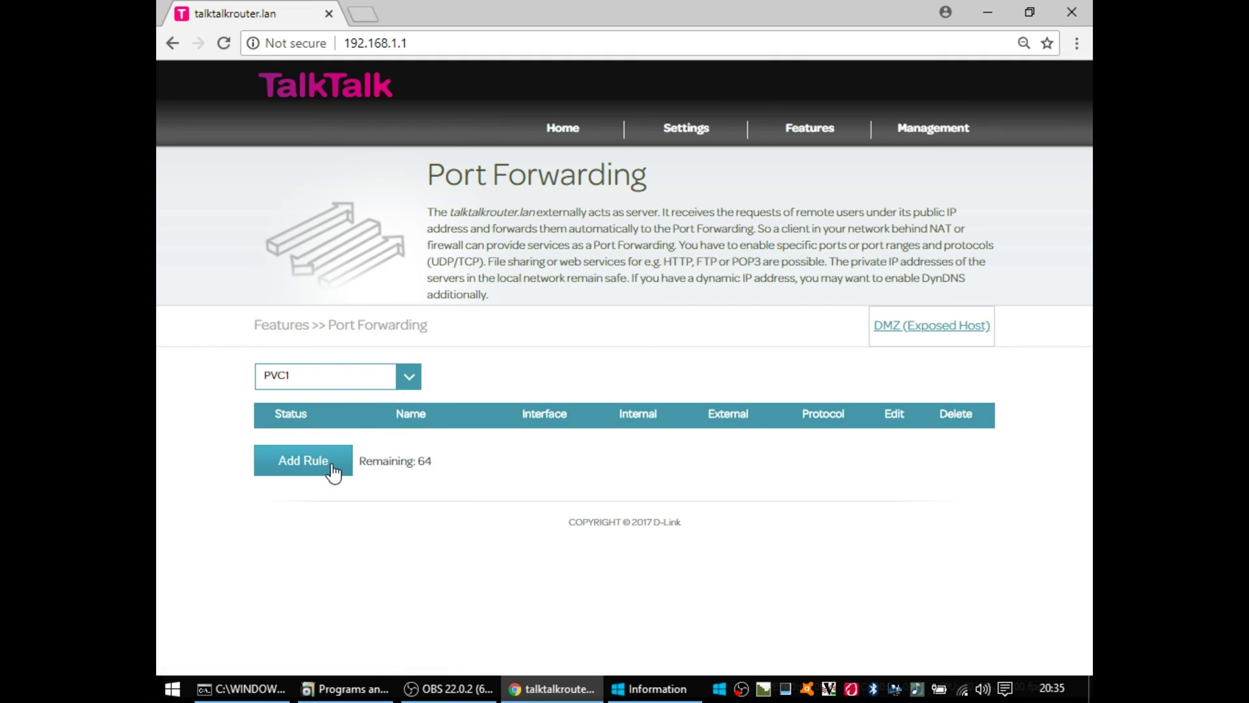
# Step: Inspect the DMZ (Exposed Host) new-rule form without saving, then return to Port Forwarding
pyautogui.click(914, 332)
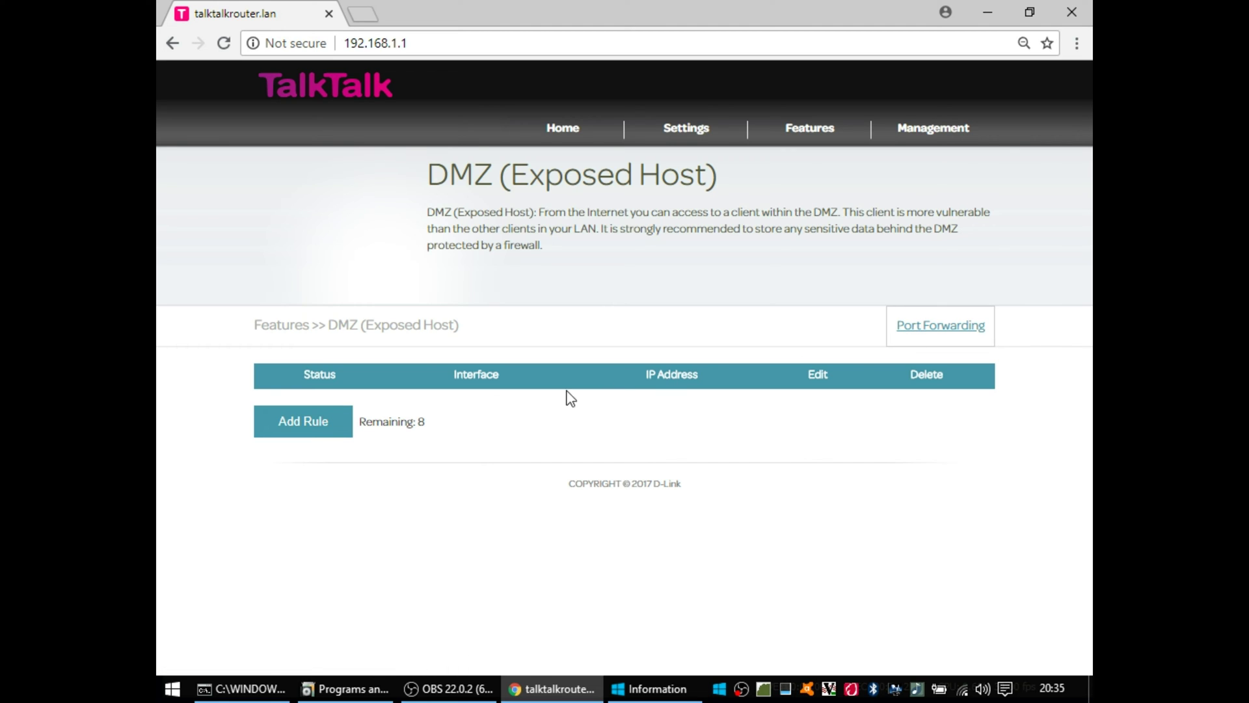
pyautogui.click(311, 430)
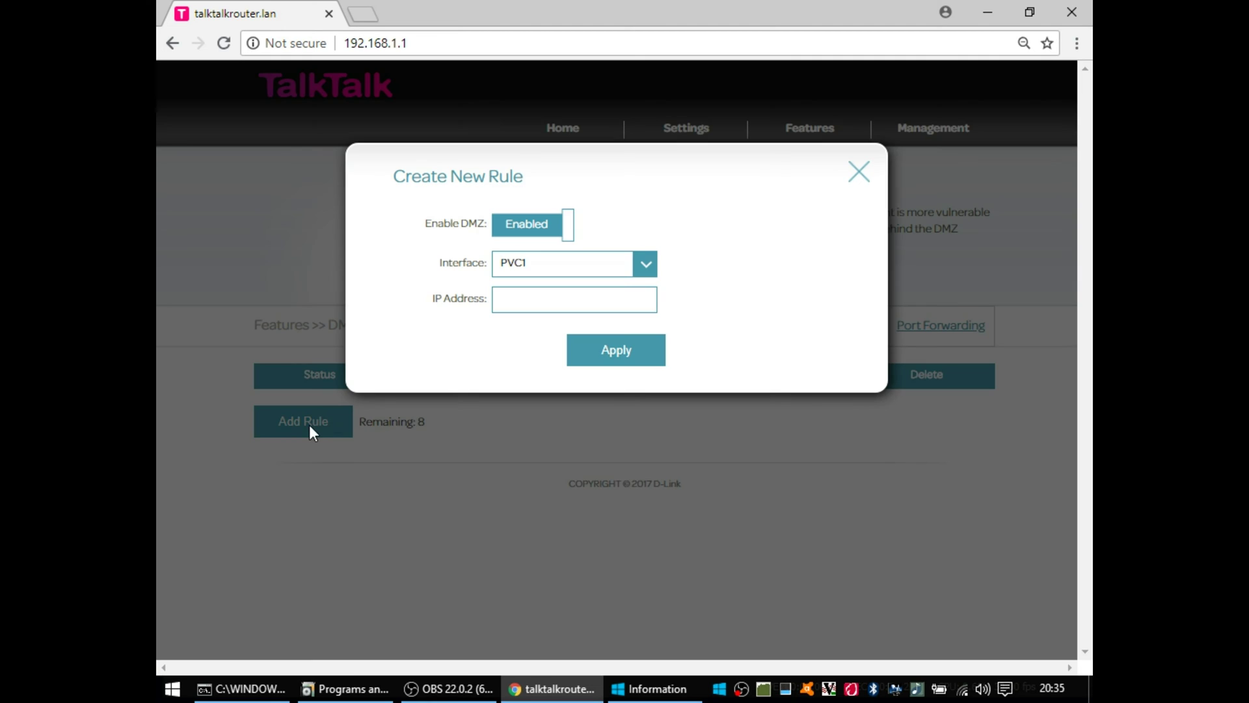
pyautogui.click(646, 268)
pyautogui.click(646, 268)
pyautogui.click(858, 173)
pyautogui.click(931, 330)
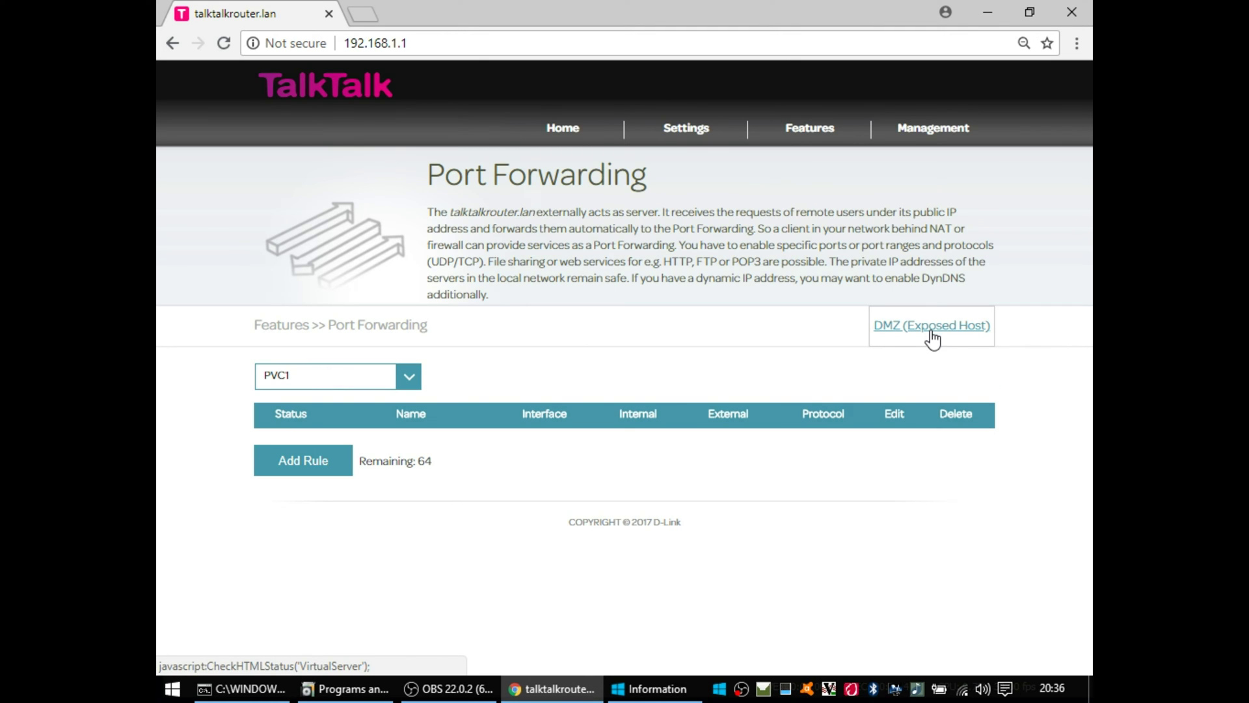
pyautogui.click(313, 462)
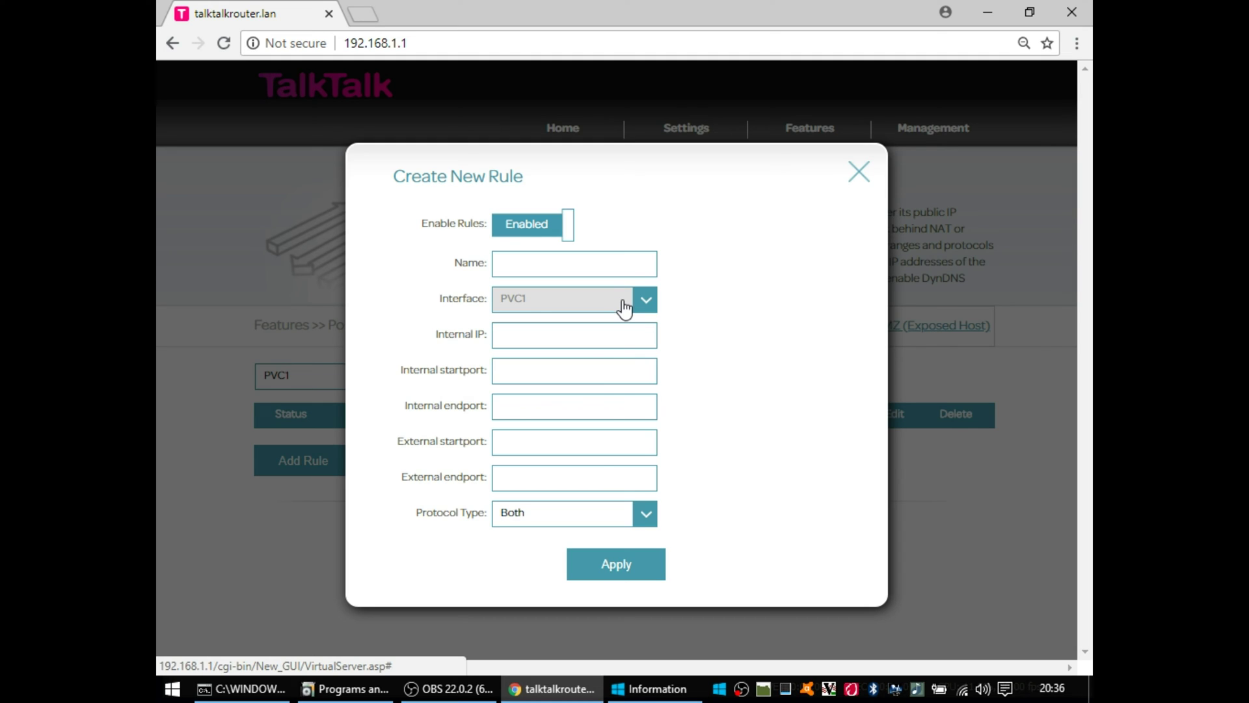
pyautogui.click(643, 515)
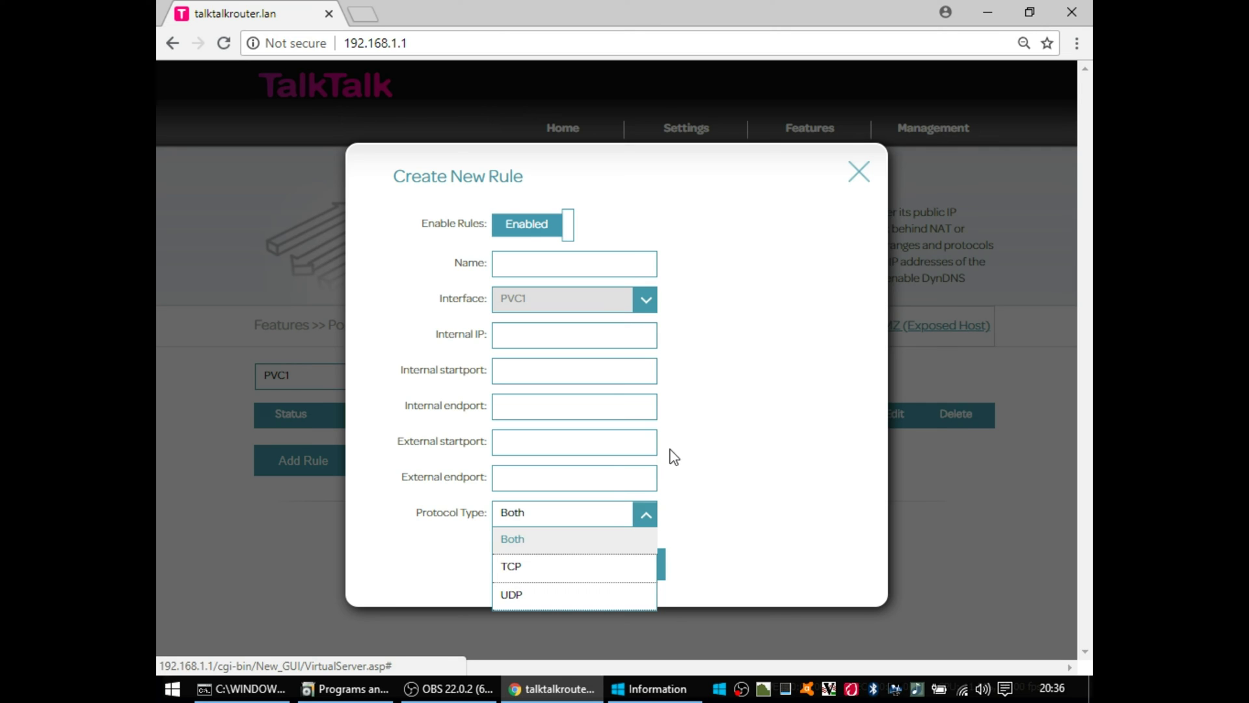
pyautogui.click(857, 181)
pyautogui.click(857, 181)
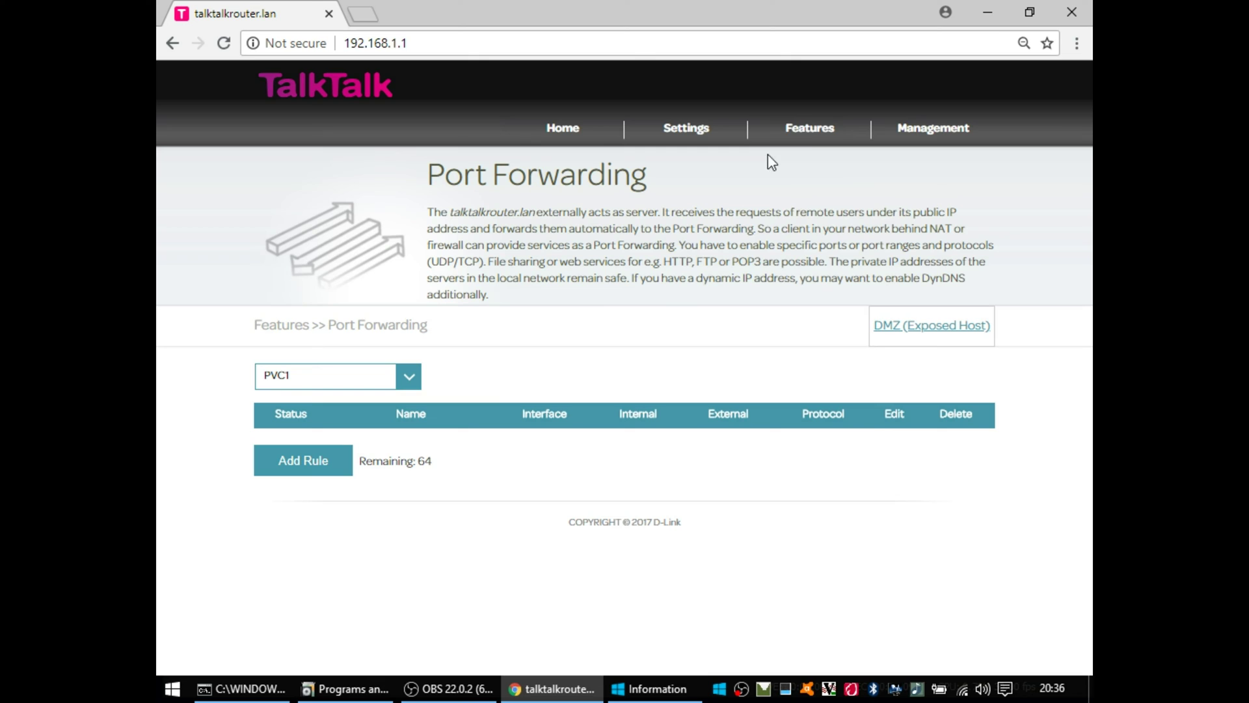
pyautogui.moveTo(810, 133)
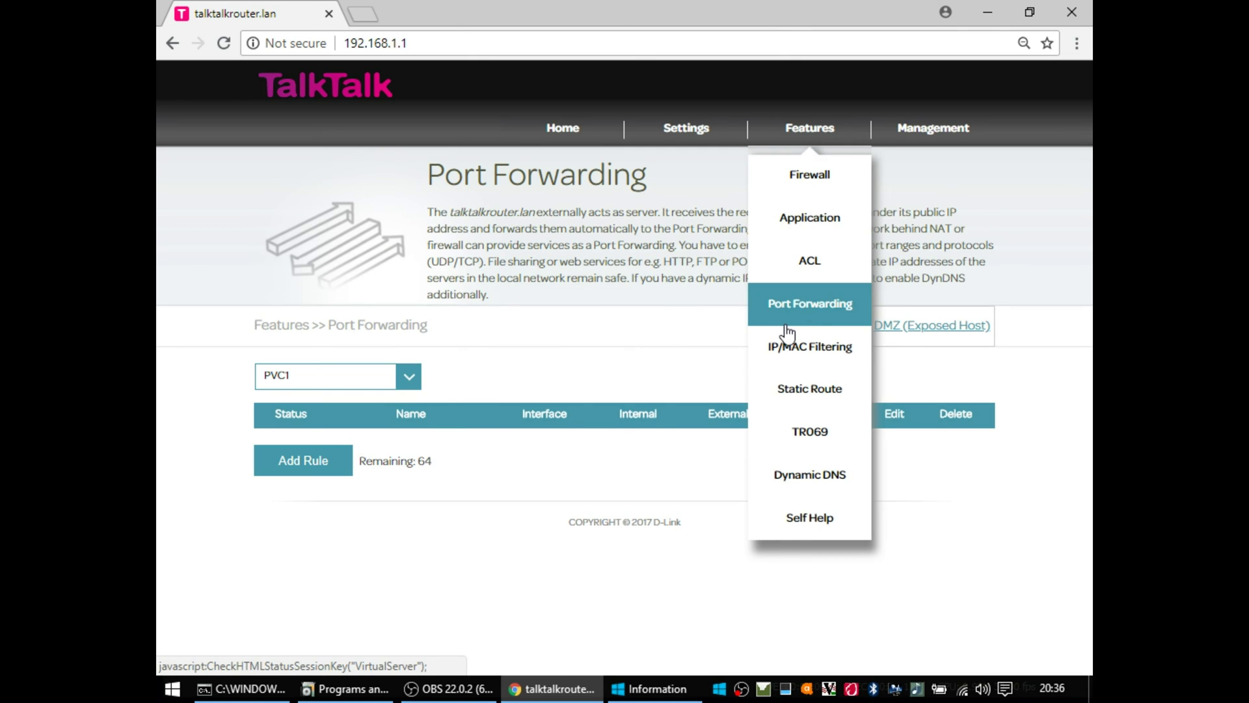
# Step: Open the IP Filter page and try the mode that denies listed IP addresses
pyautogui.click(824, 357)
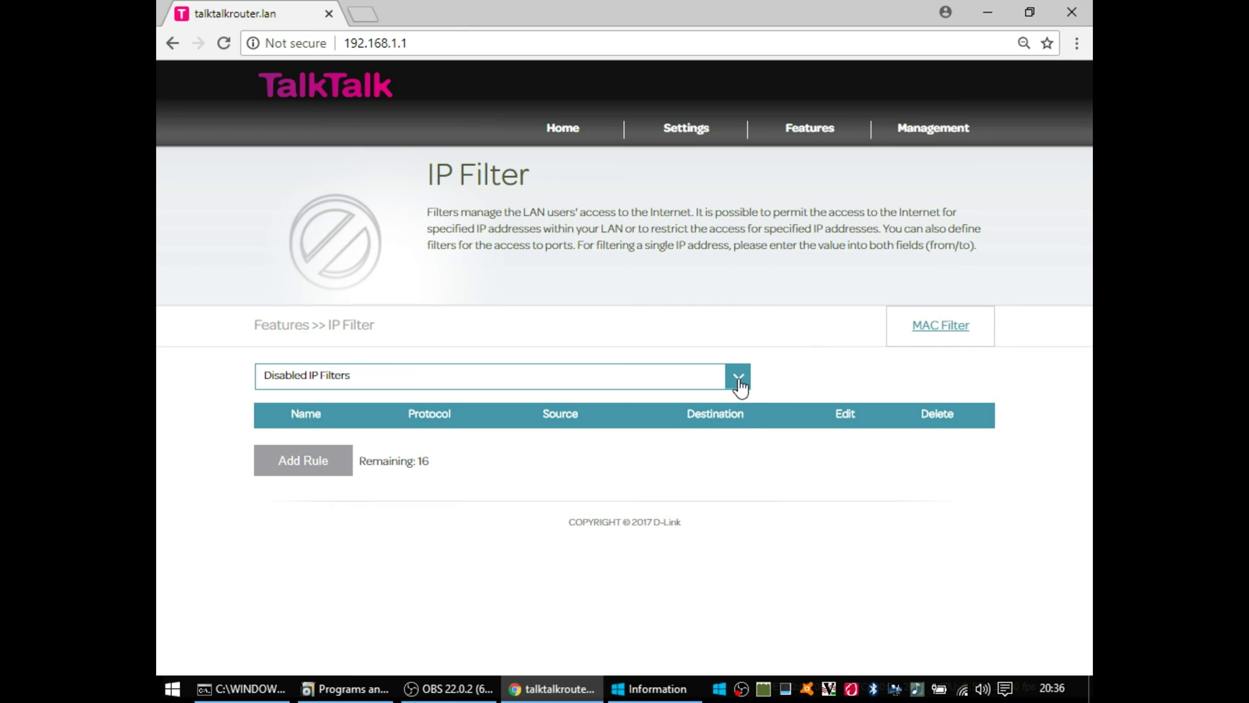
pyautogui.click(738, 384)
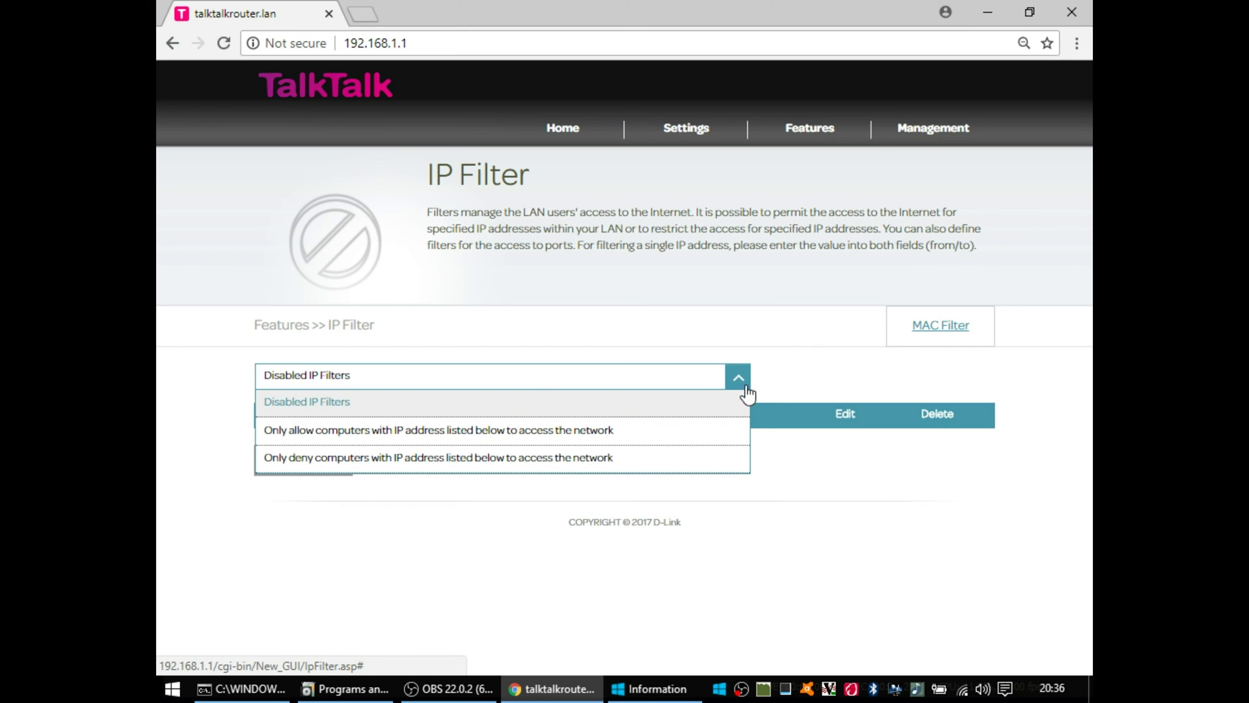
pyautogui.click(747, 400)
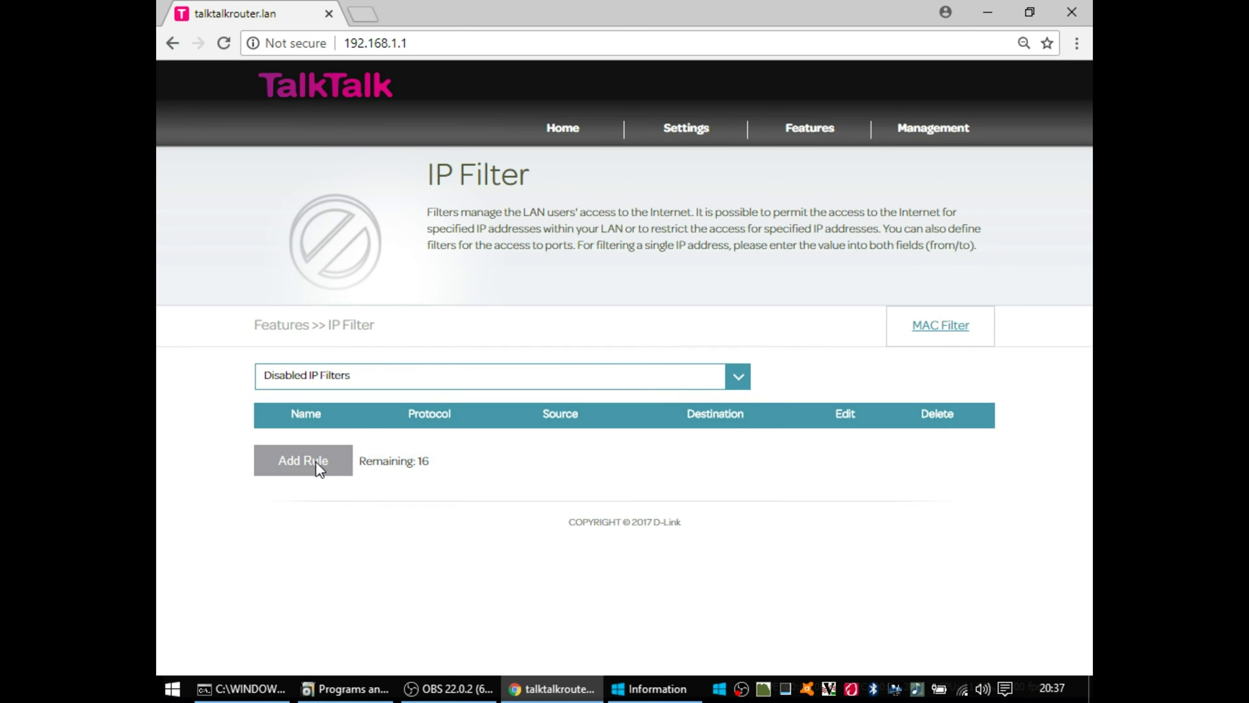
pyautogui.click(370, 382)
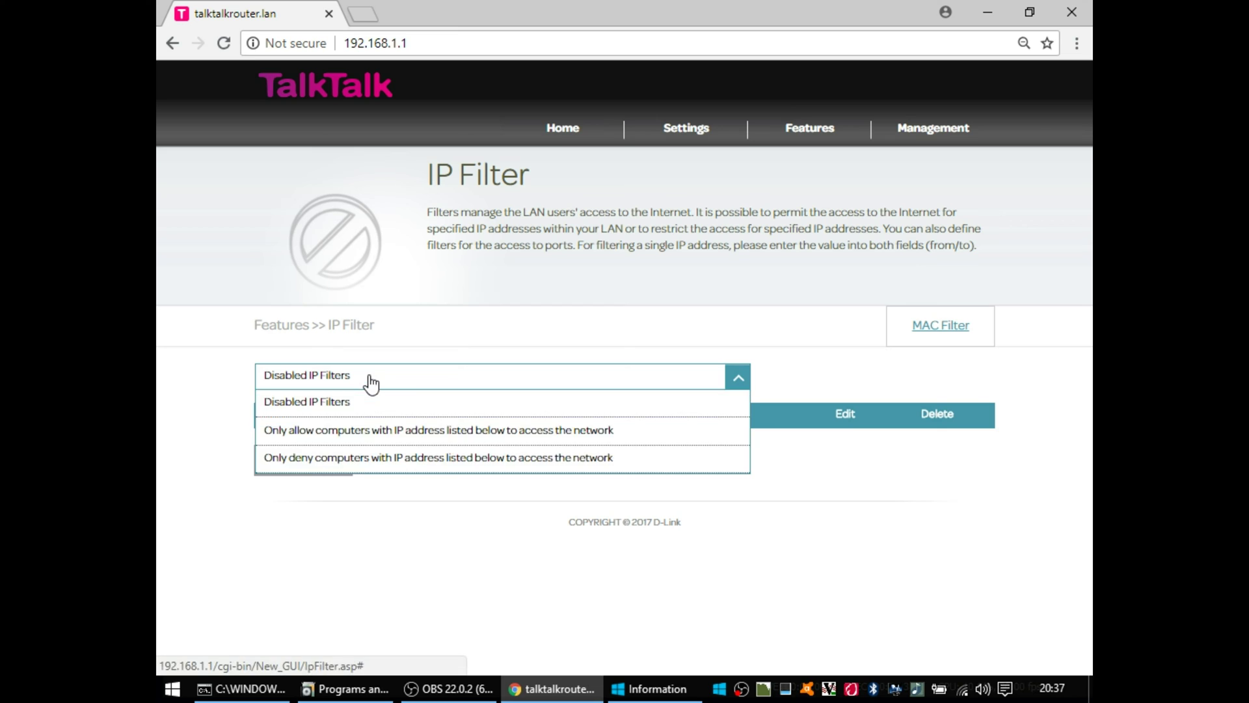
pyautogui.click(365, 458)
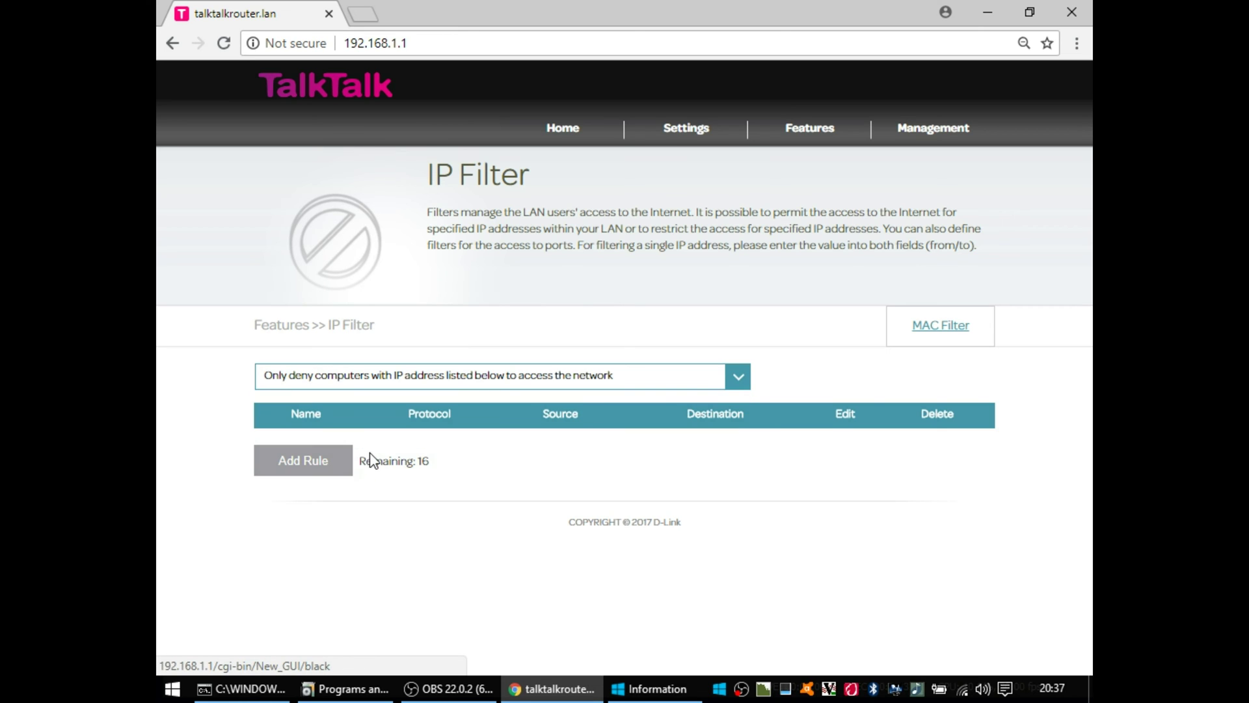
# Step: Look over the new IP filter rule form unsaved, then set the mode to Disabled IP Filters
pyautogui.click(312, 462)
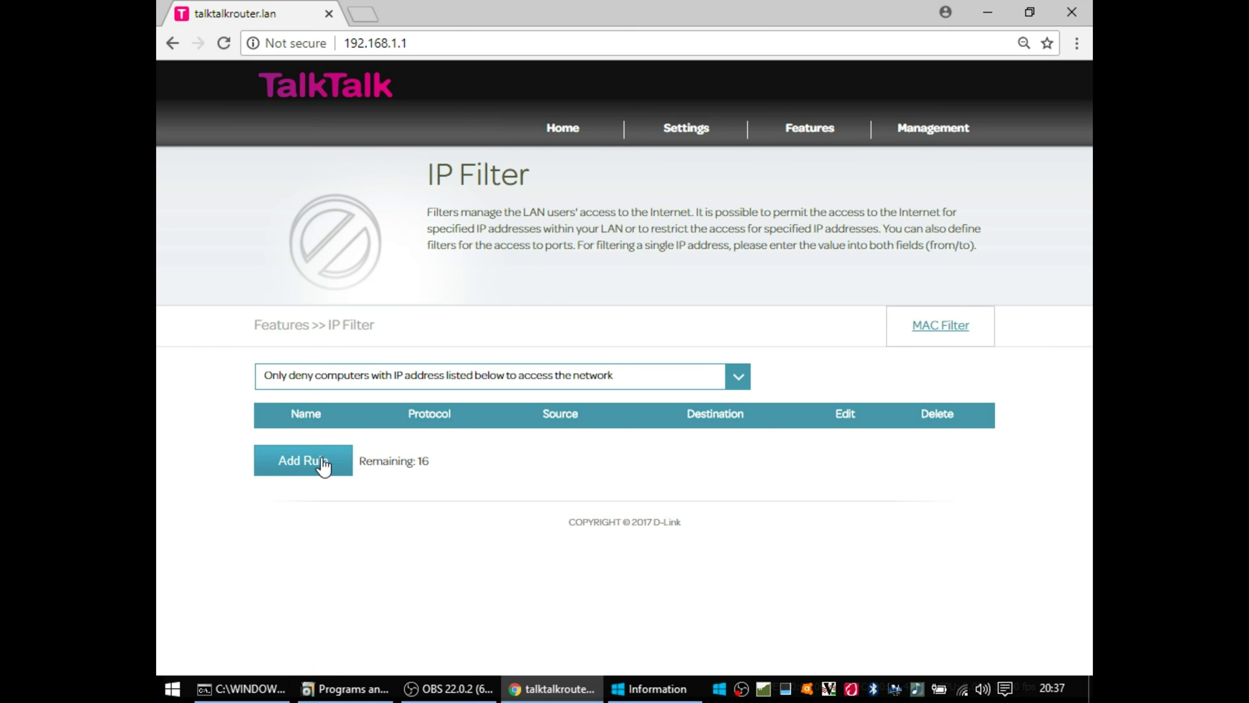
pyautogui.click(323, 465)
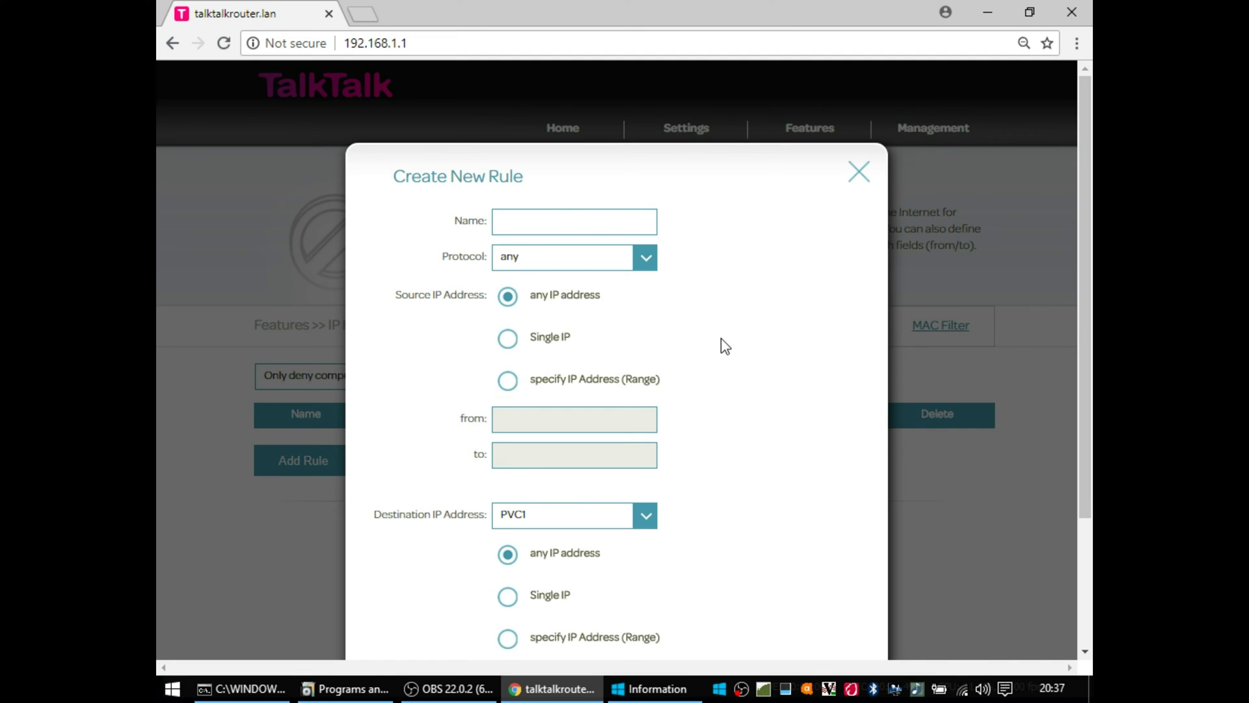
pyautogui.moveTo(1081, 215); pyautogui.dragTo(1075, 287)
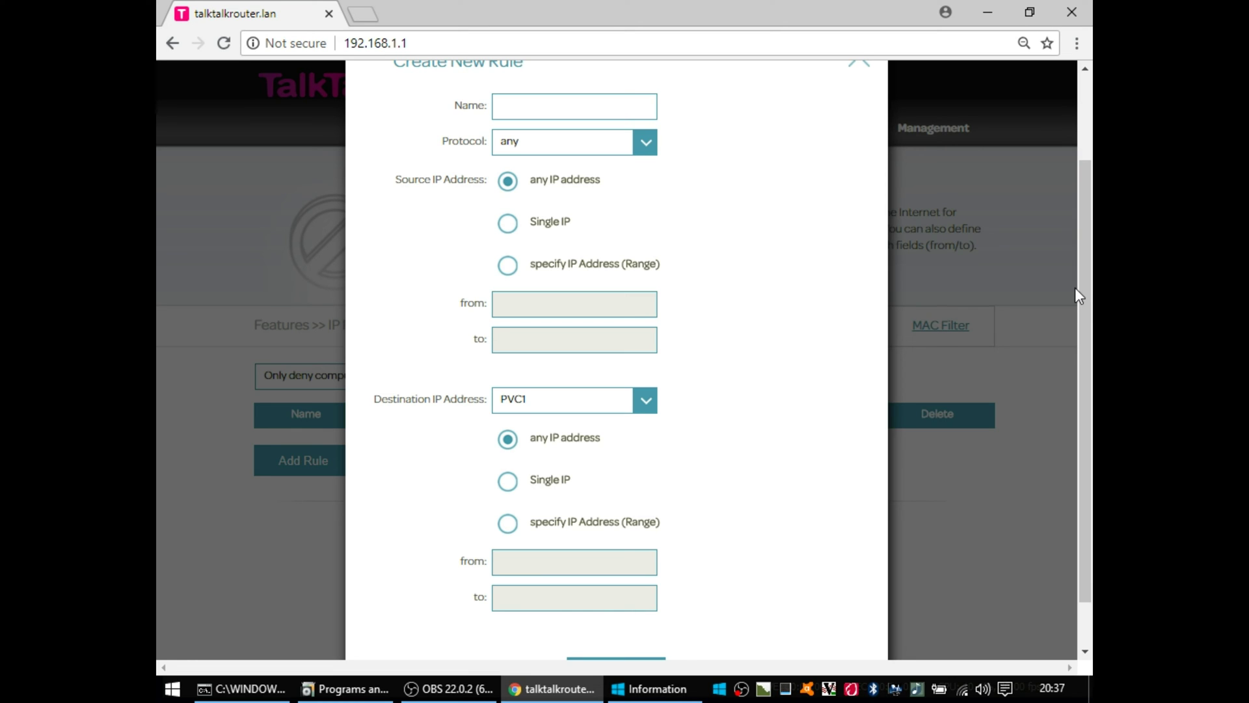
pyautogui.moveTo(1080, 288); pyautogui.dragTo(1079, 175)
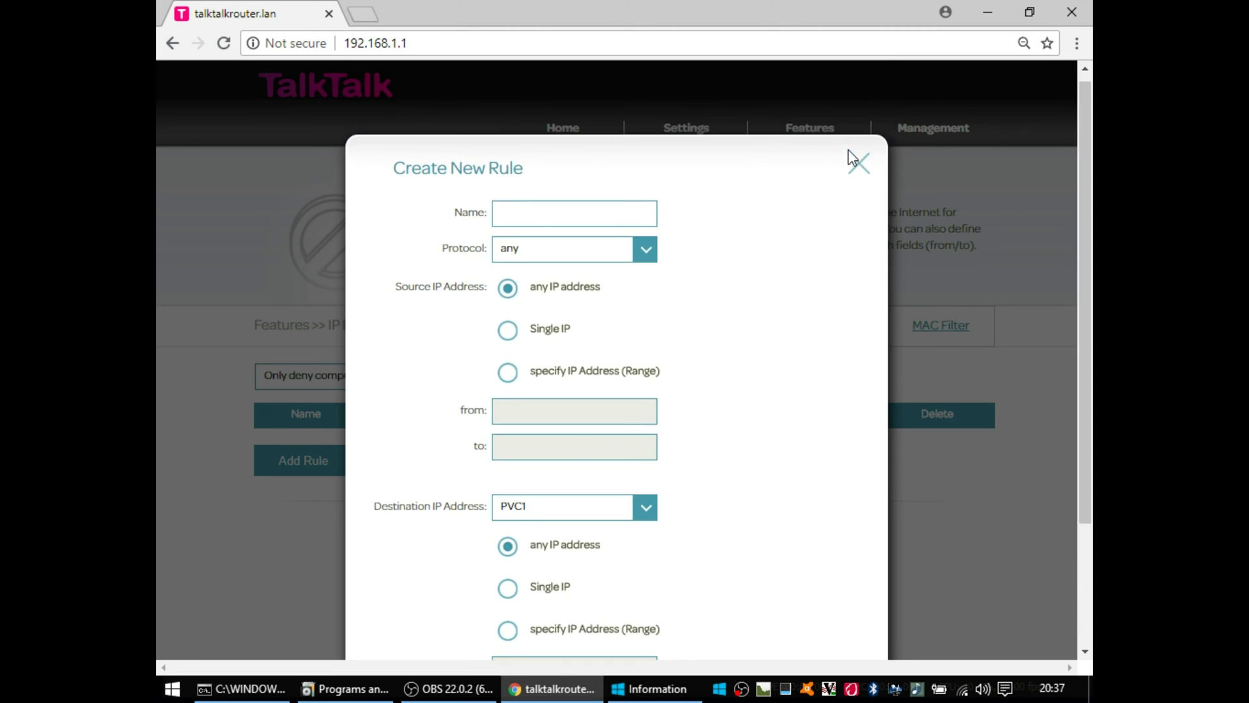
pyautogui.click(858, 159)
pyautogui.click(726, 390)
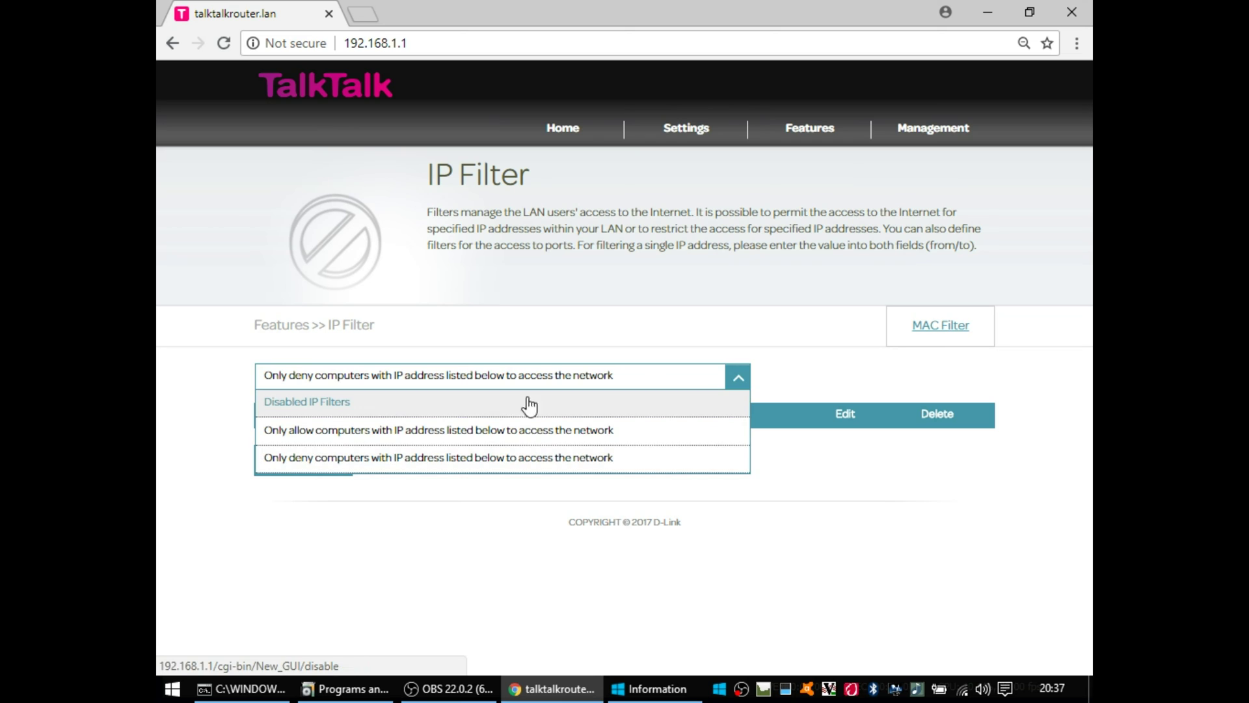
pyautogui.click(435, 402)
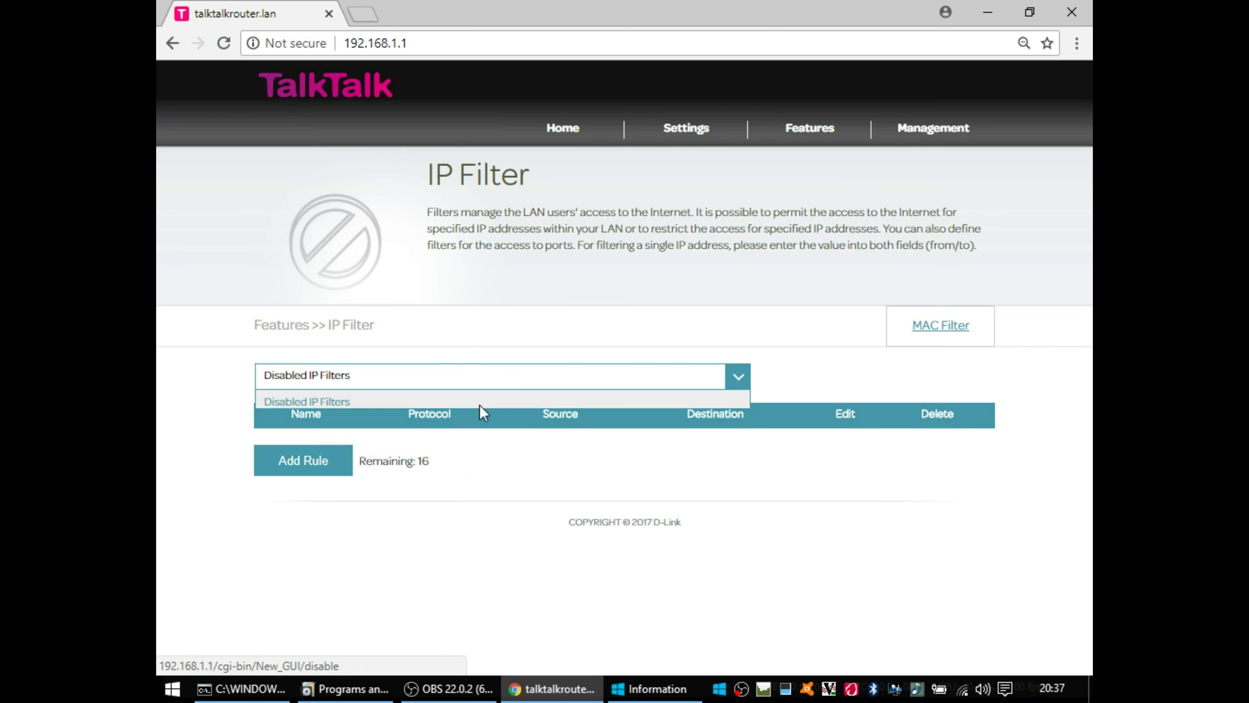
# Step: On the MAC Filter page, try the Only deny mode and view the new-rule form unsaved
pyautogui.click(946, 331)
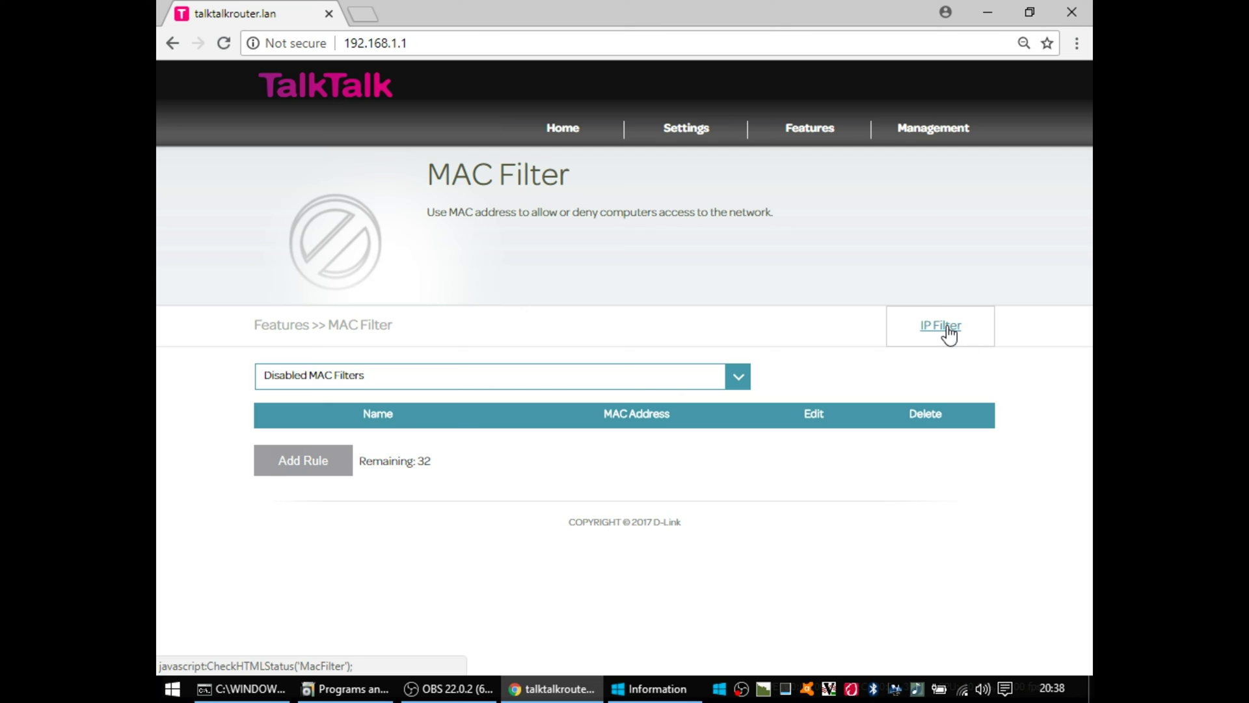
pyautogui.click(732, 384)
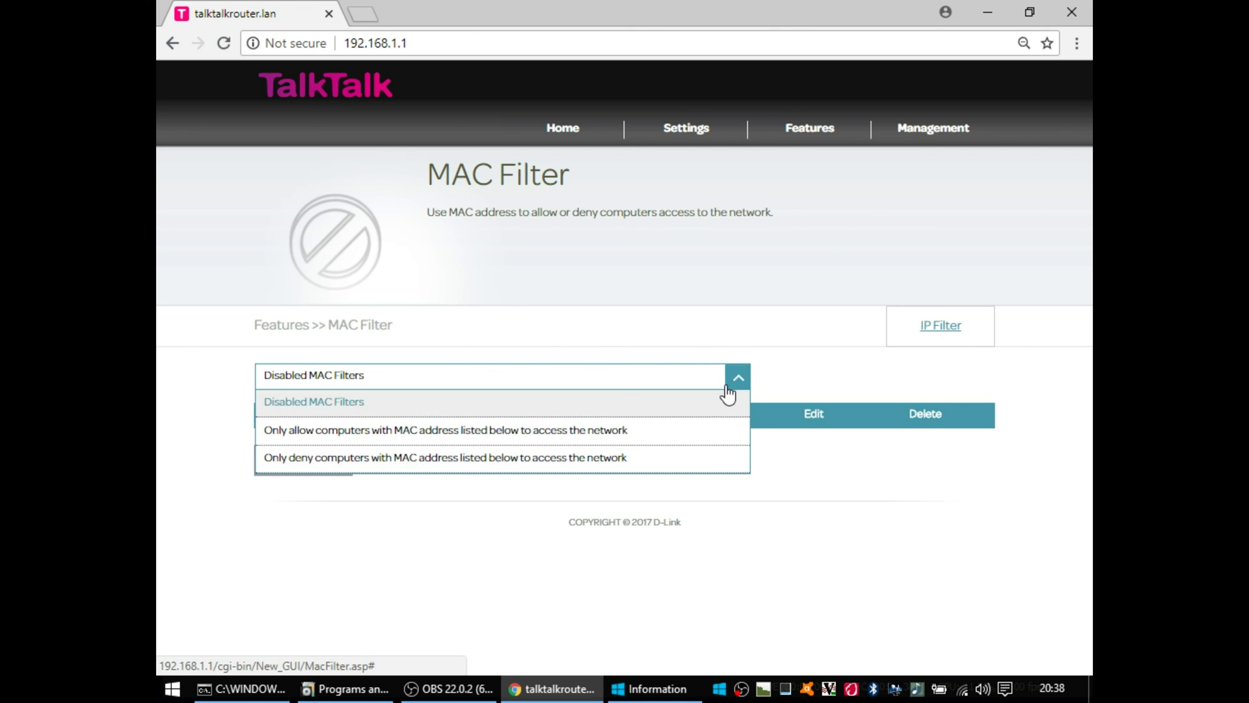
pyautogui.click(473, 458)
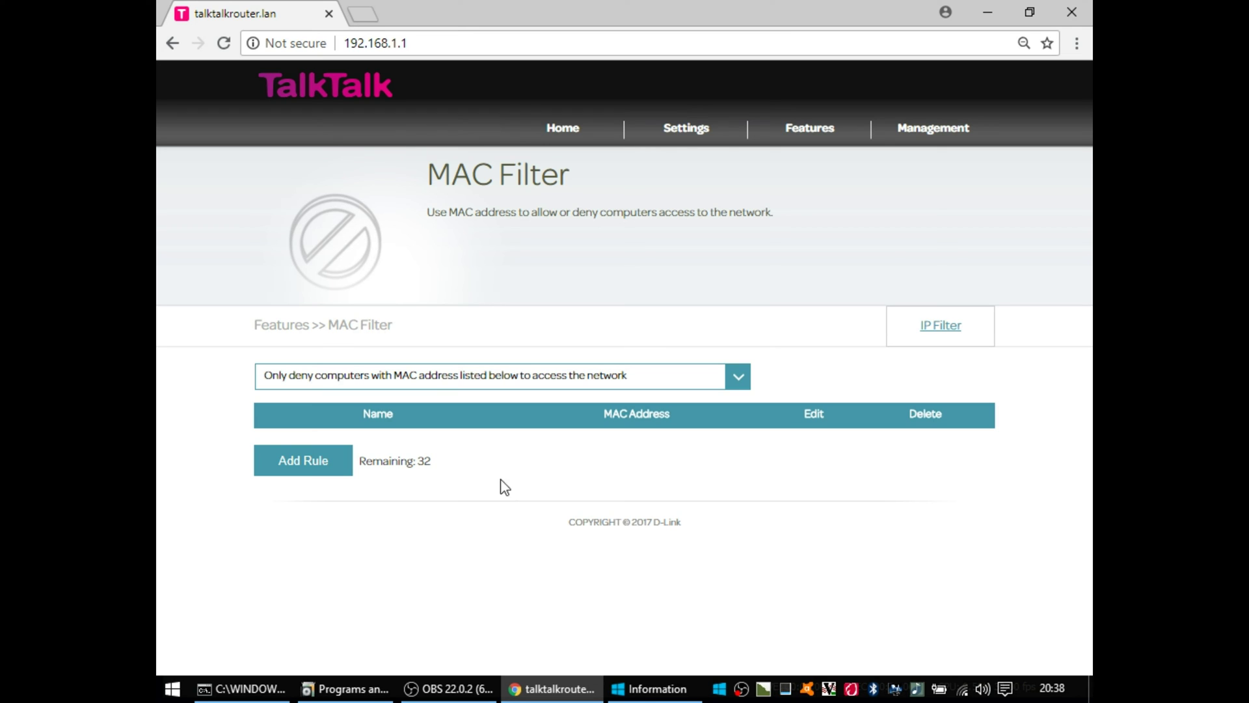
pyautogui.click(321, 470)
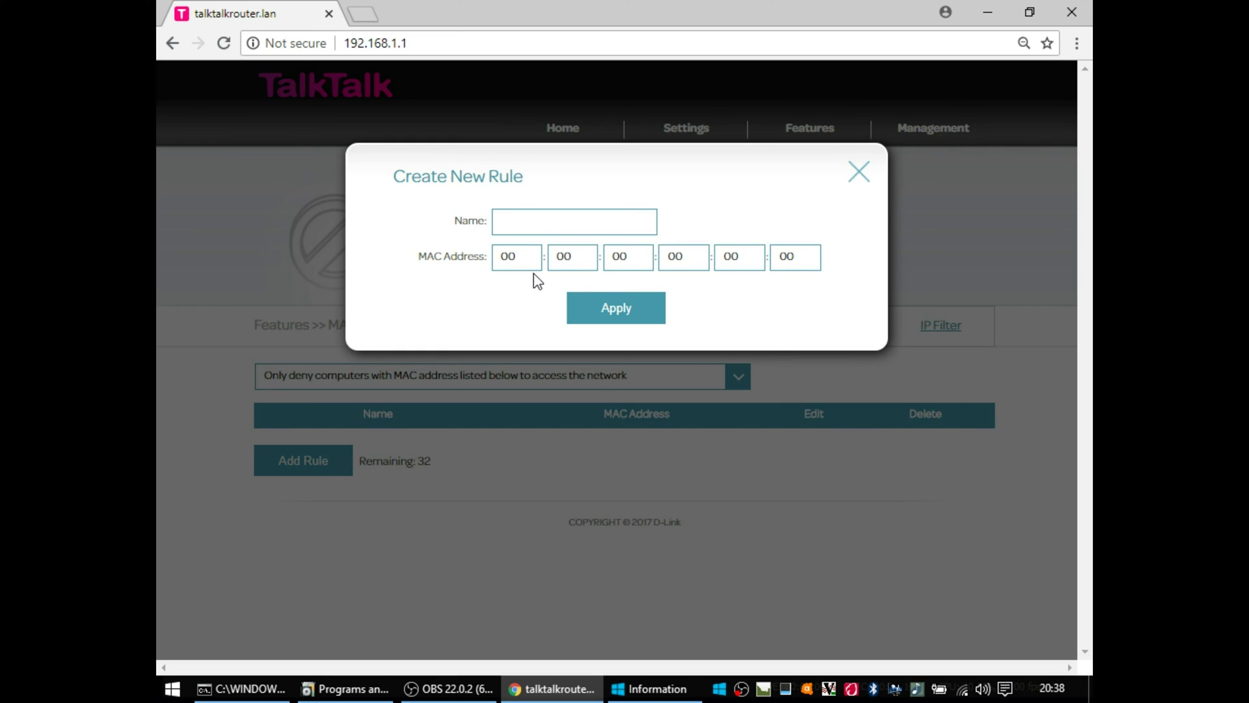
pyautogui.click(858, 173)
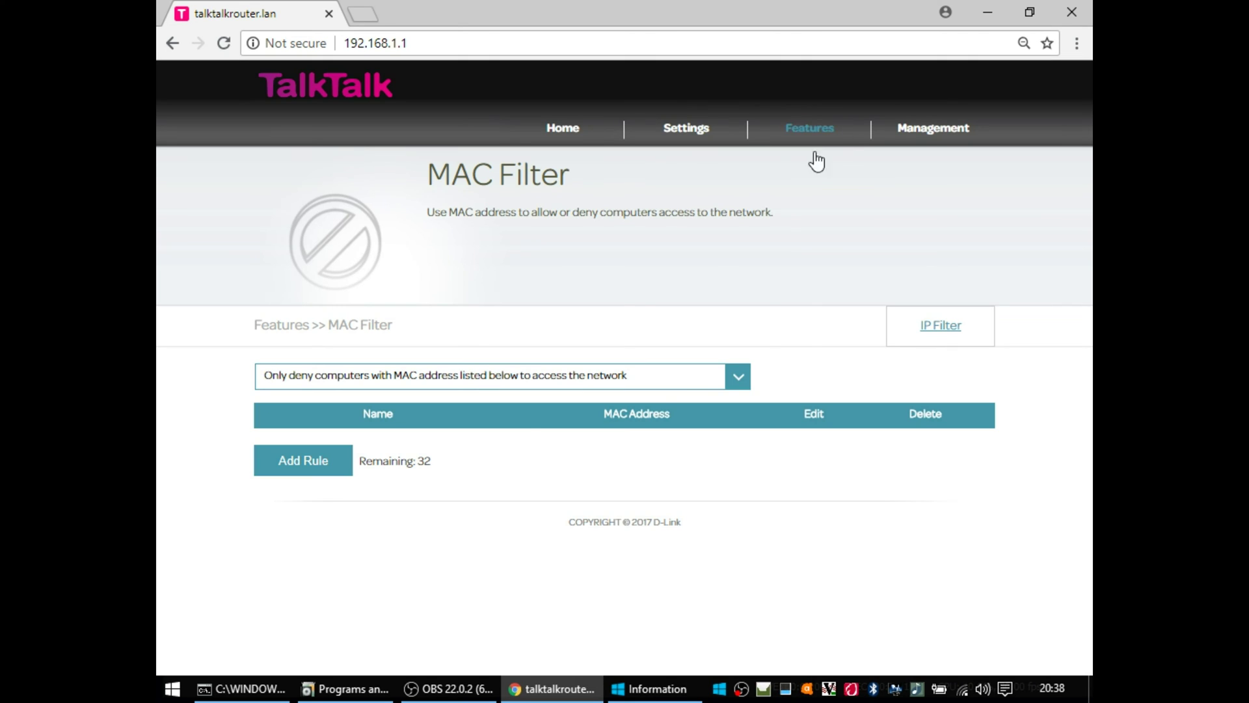
# Step: Reset MAC filtering to Disabled MAC Filters and go to the Static Routes page
pyautogui.click(644, 385)
pyautogui.click(412, 399)
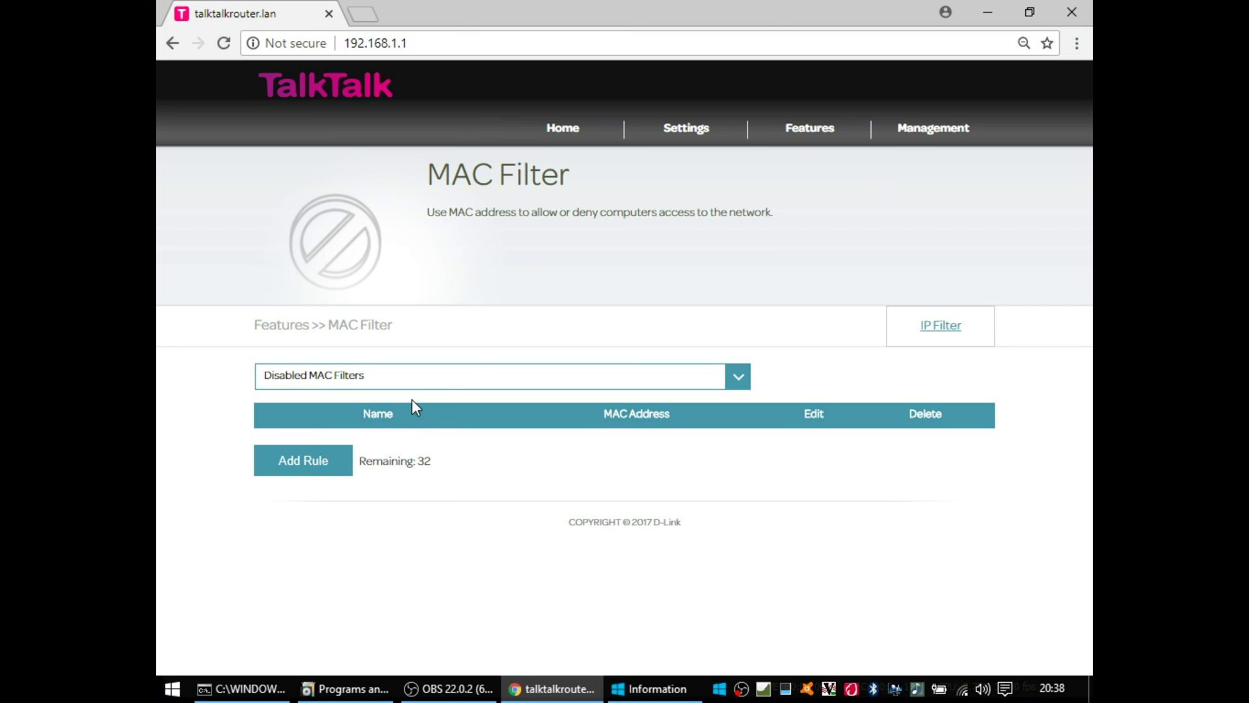
pyautogui.moveTo(807, 129)
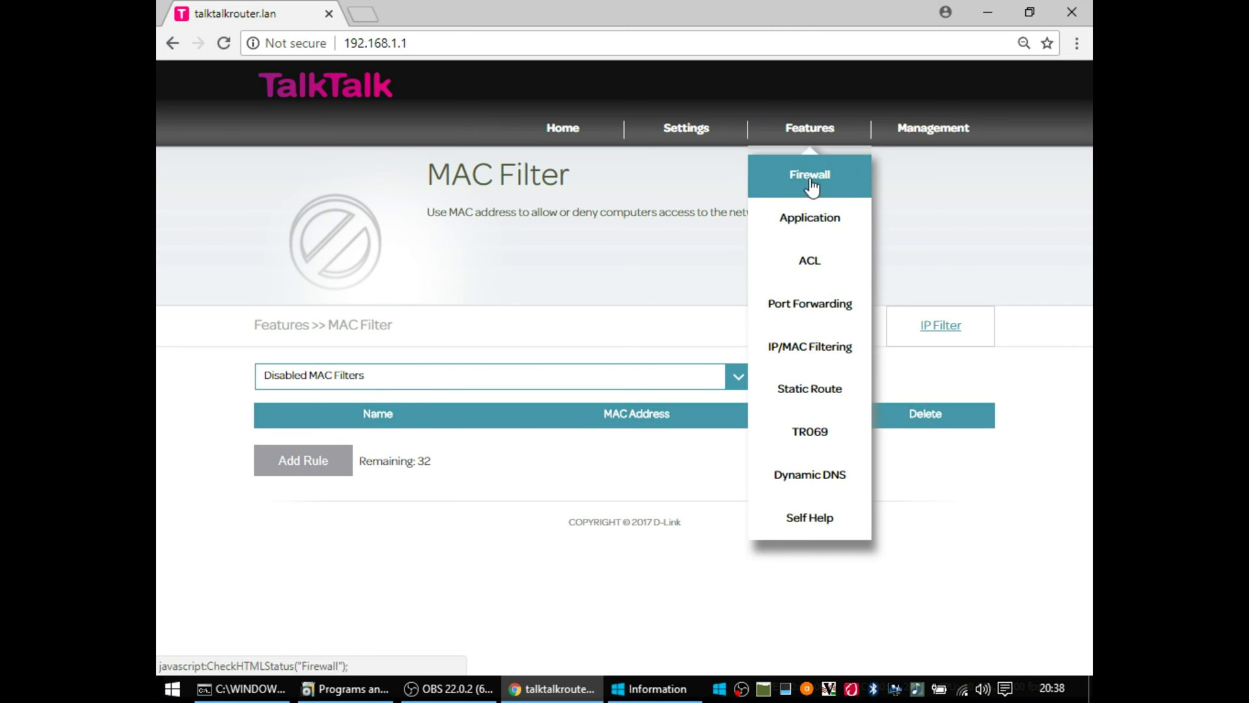
pyautogui.click(821, 406)
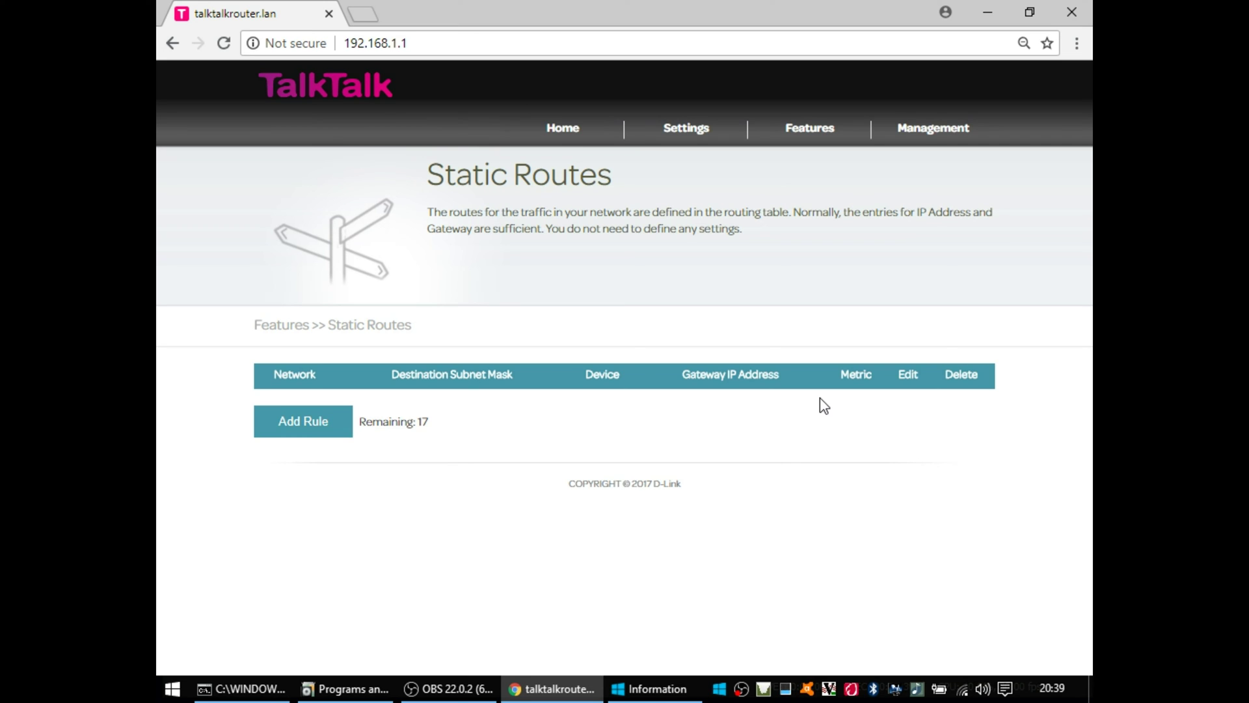
# Step: Close the new static route form unsaved and open the TR069 settings page
pyautogui.click(288, 426)
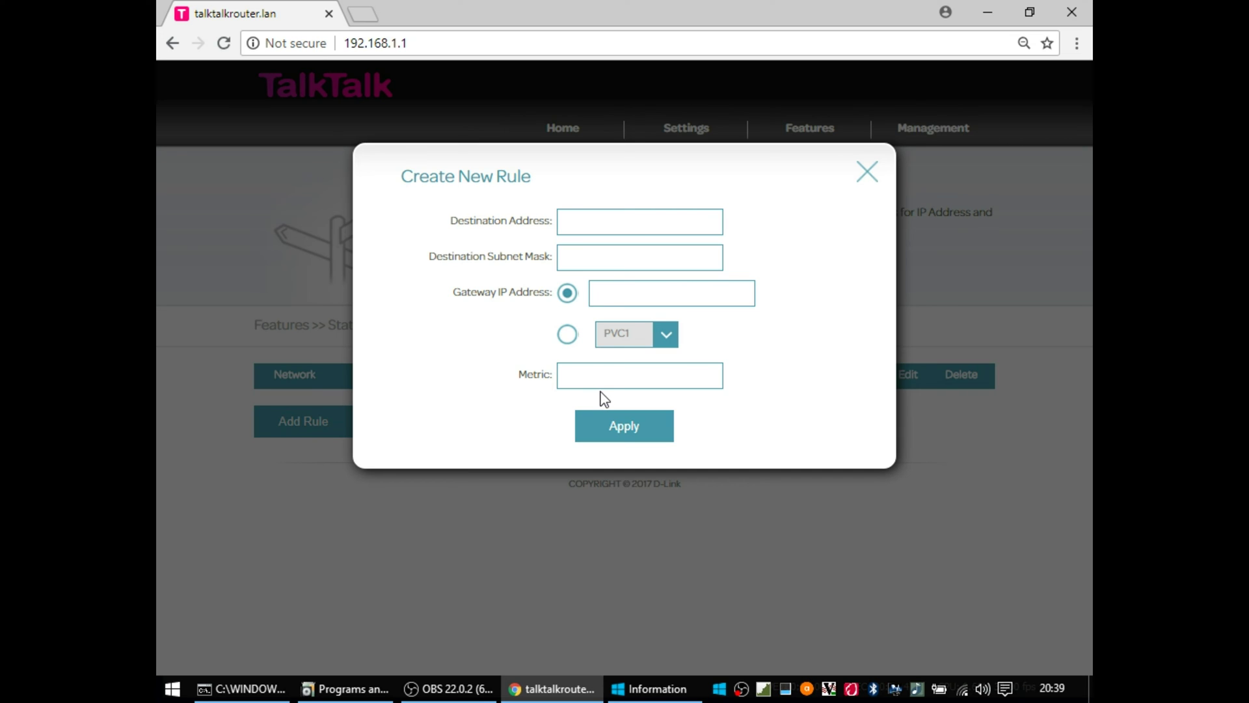
pyautogui.click(867, 173)
pyautogui.moveTo(817, 142)
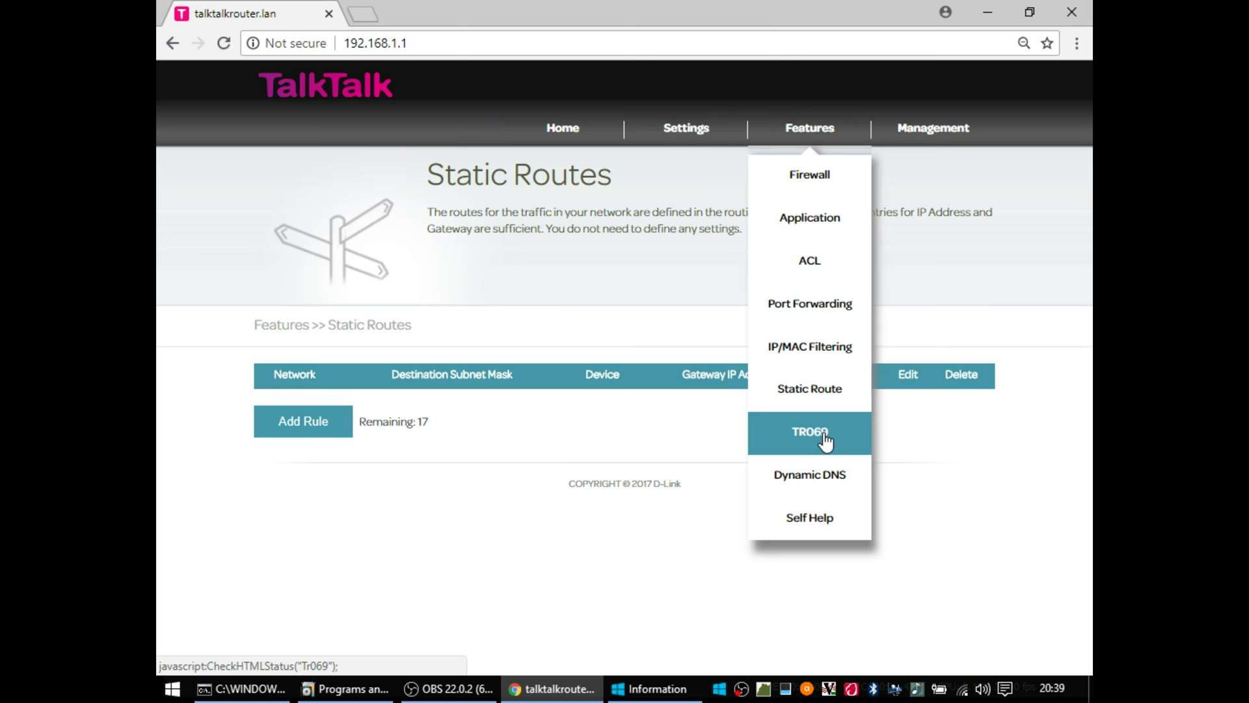
pyautogui.click(825, 441)
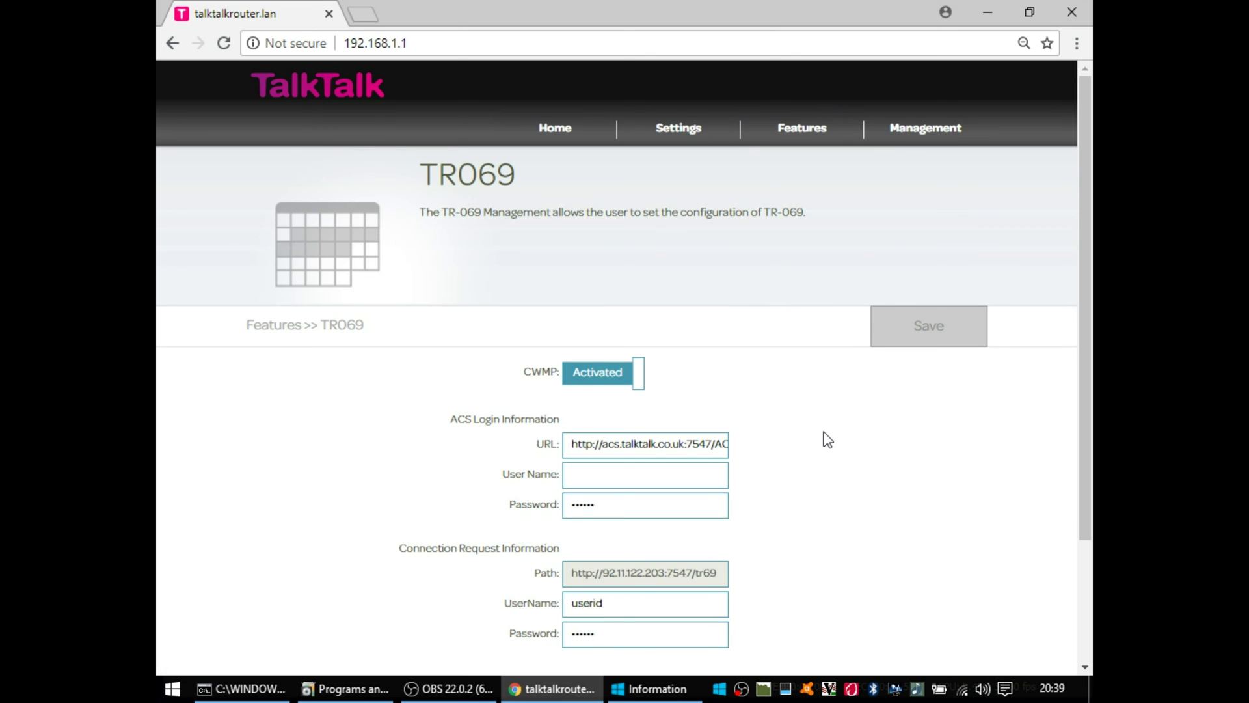
pyautogui.moveTo(1087, 264); pyautogui.dragTo(1070, 406)
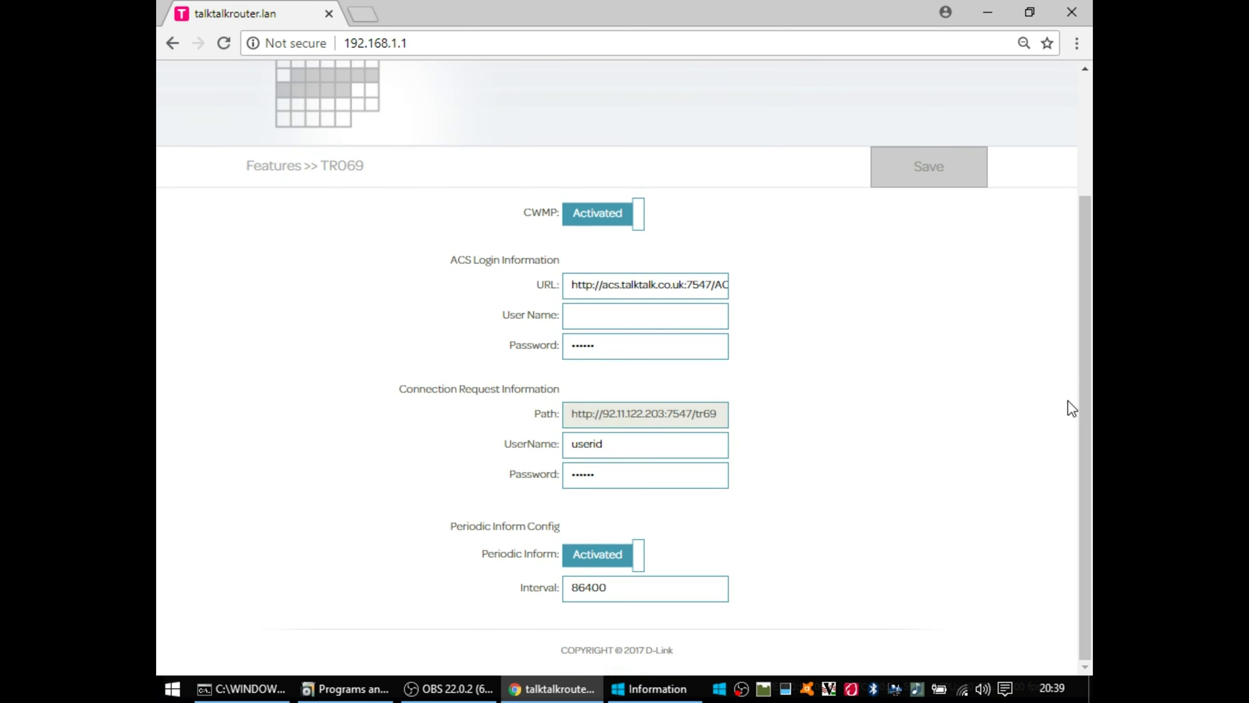
pyautogui.moveTo(683, 285); pyautogui.dragTo(728, 284)
pyautogui.click(779, 384)
pyautogui.scroll(3, 752, 489)
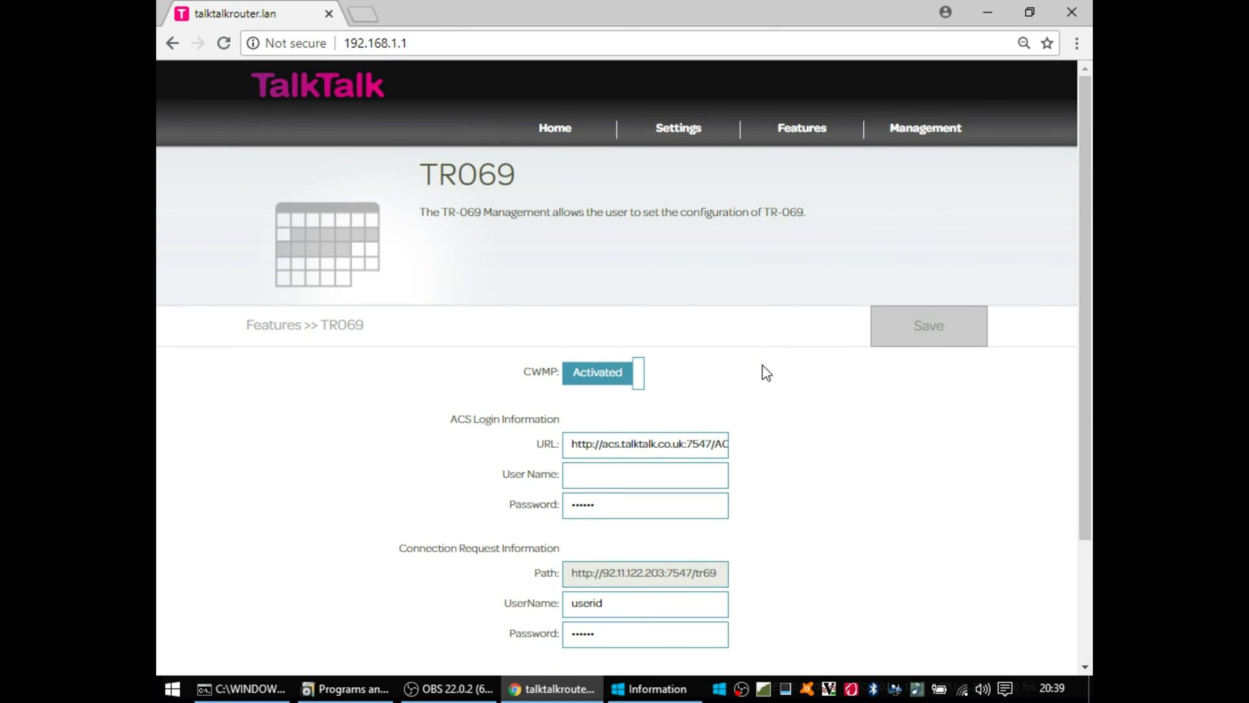
pyautogui.moveTo(804, 130)
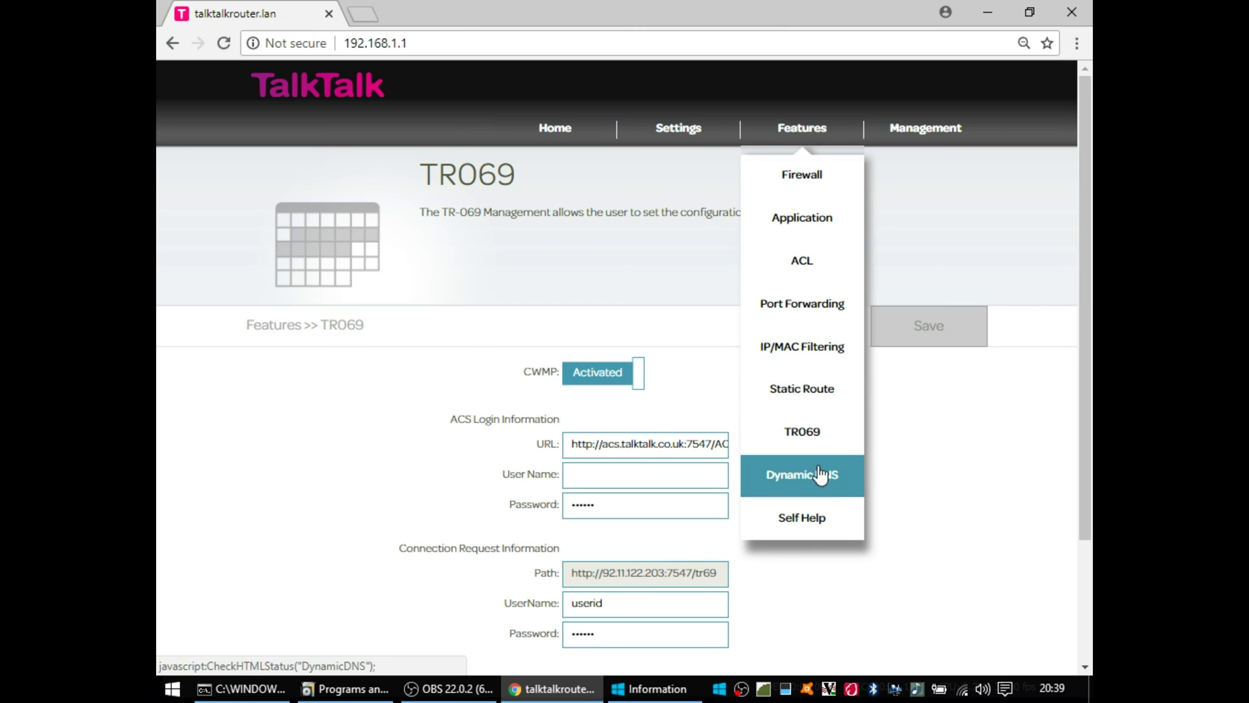
pyautogui.click(823, 485)
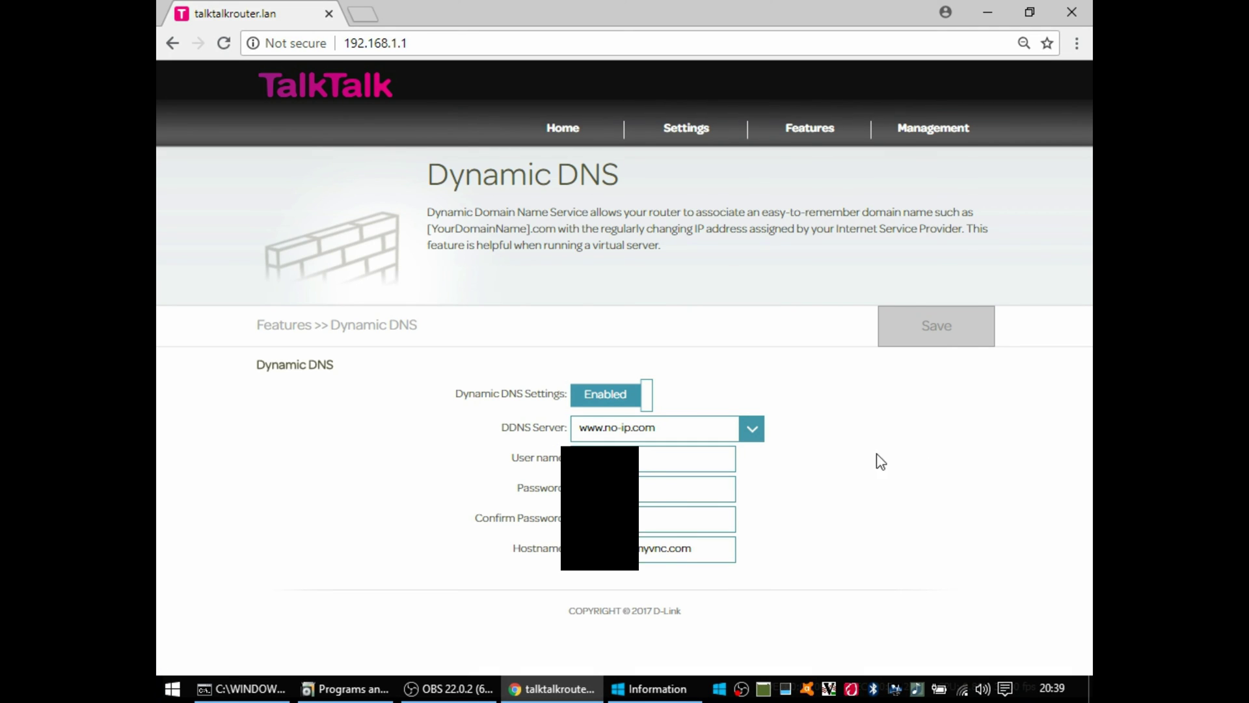
pyautogui.click(754, 432)
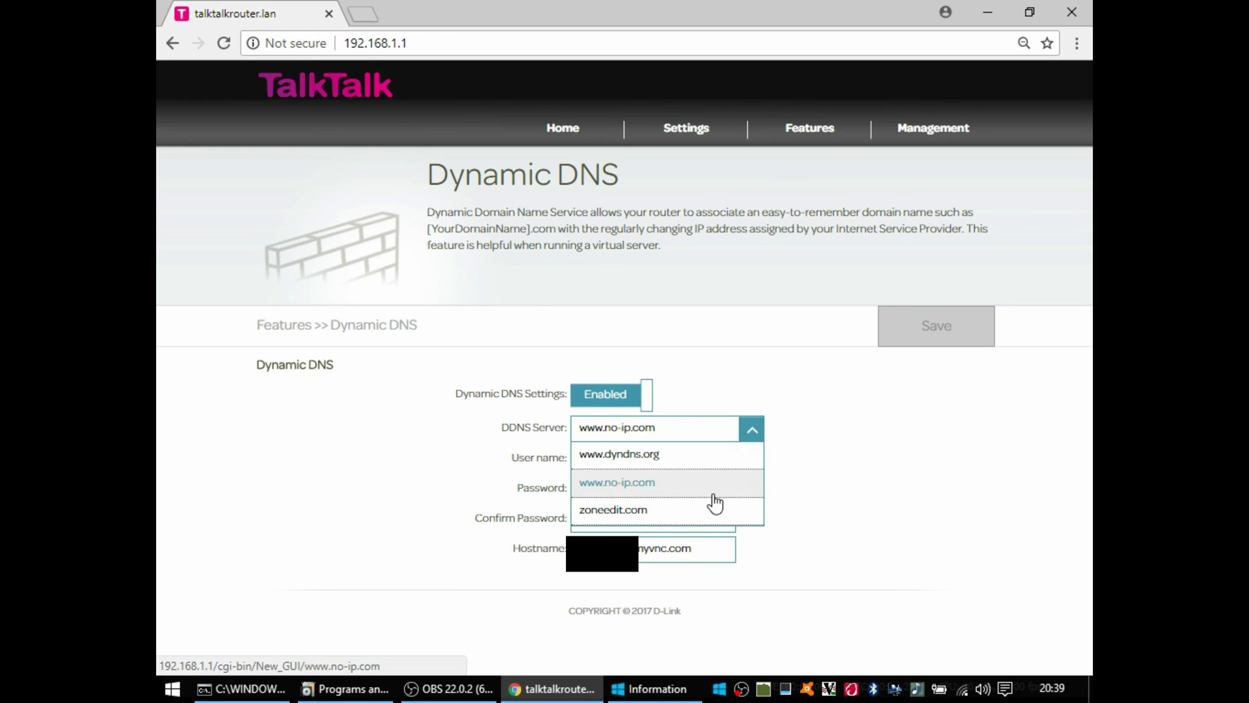
pyautogui.click(753, 431)
# Step: Open the Self-Help page and check that Self-Help is Enabled
pyautogui.moveTo(802, 140)
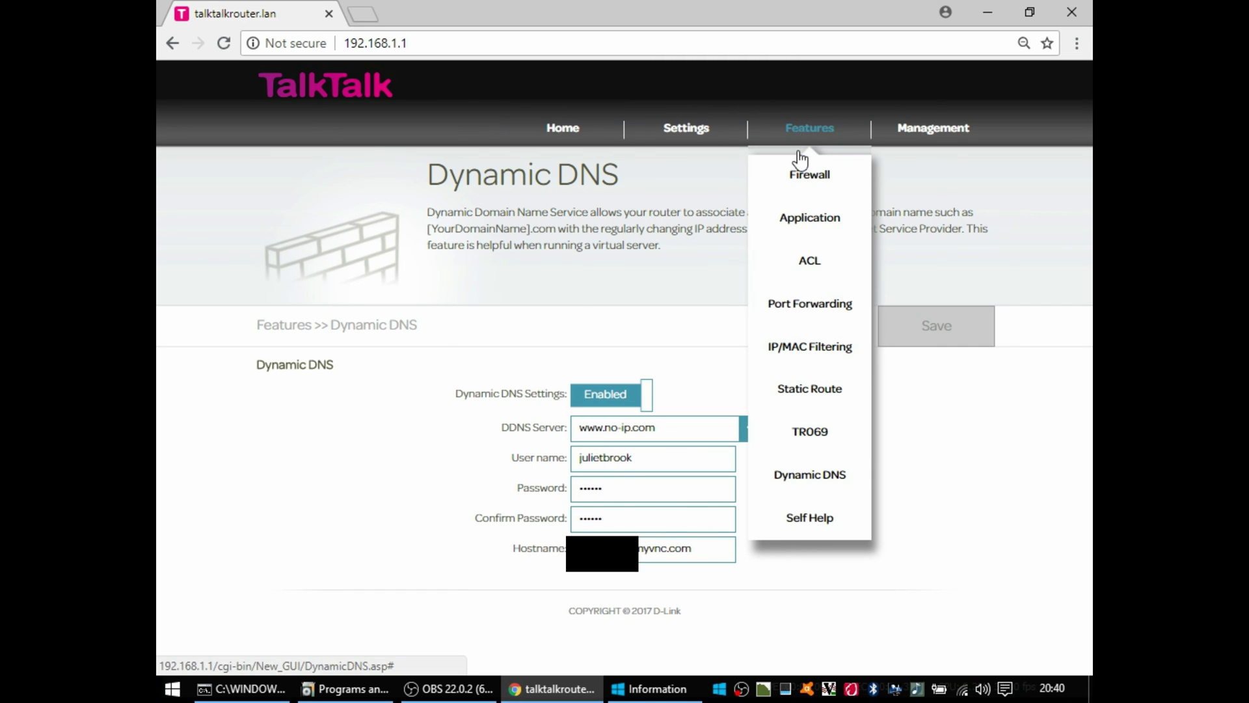
pyautogui.click(800, 520)
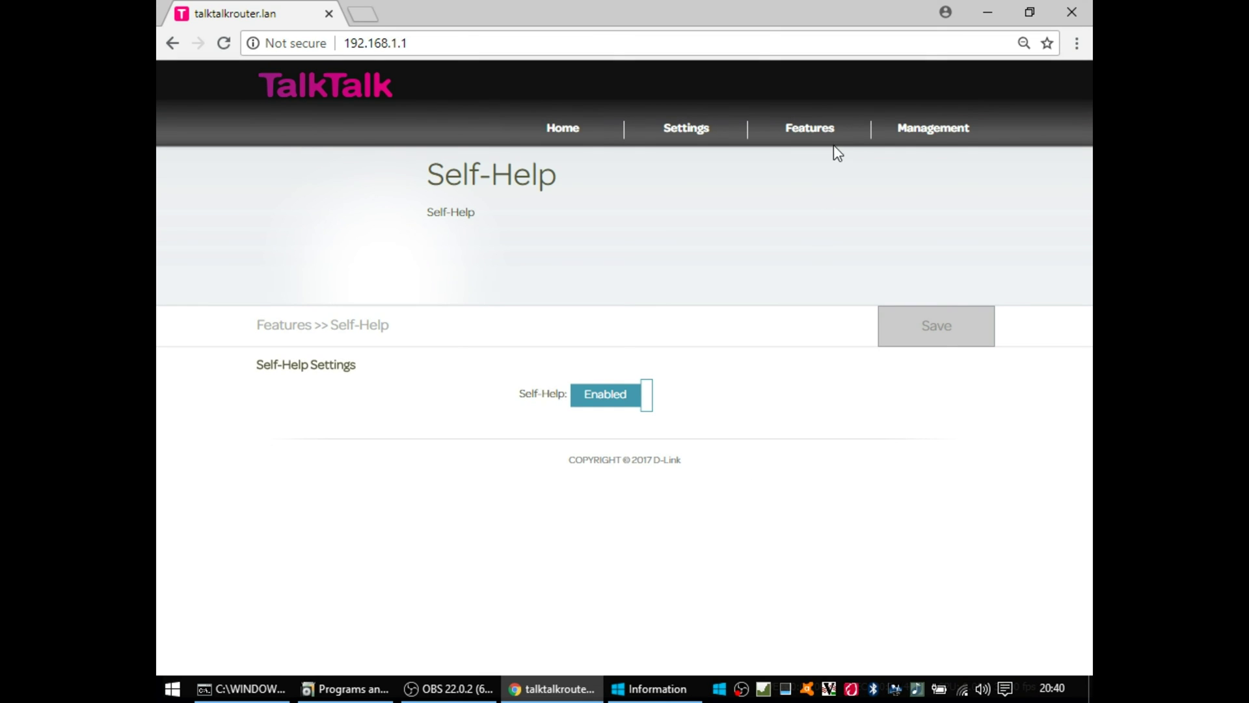
pyautogui.click(924, 142)
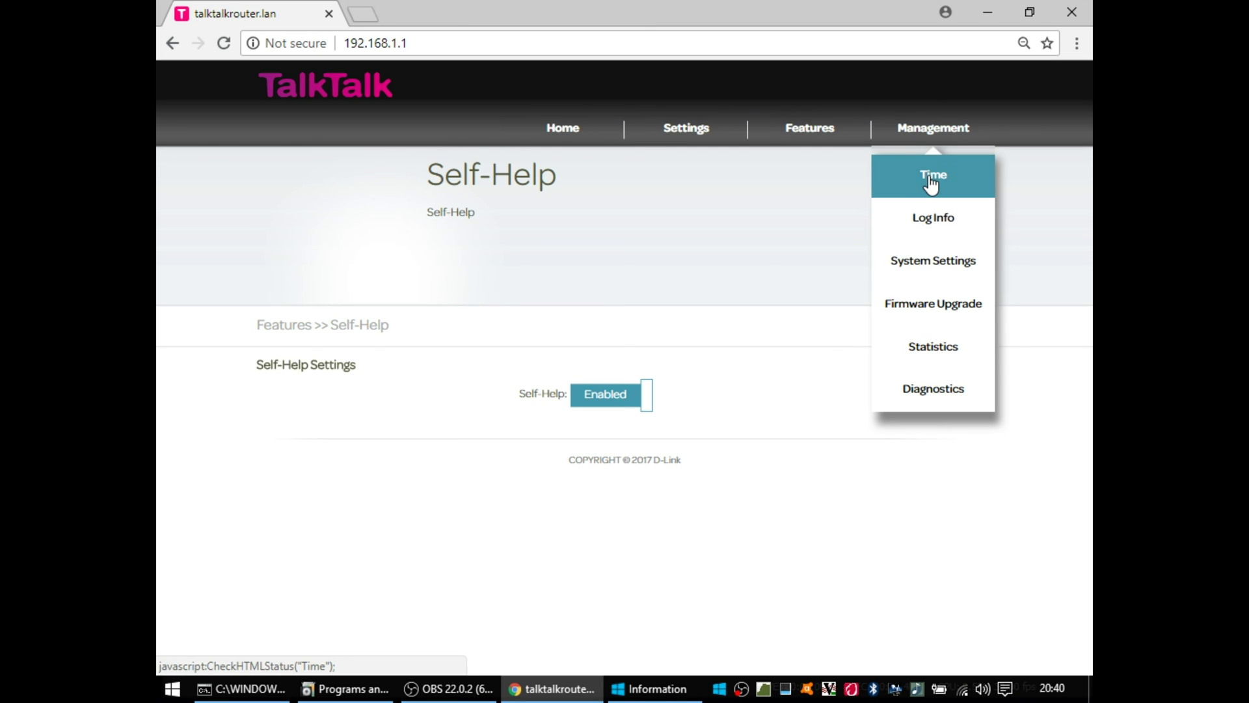
# Step: Look over the Management Time page, then the Log Info page
pyautogui.click(932, 182)
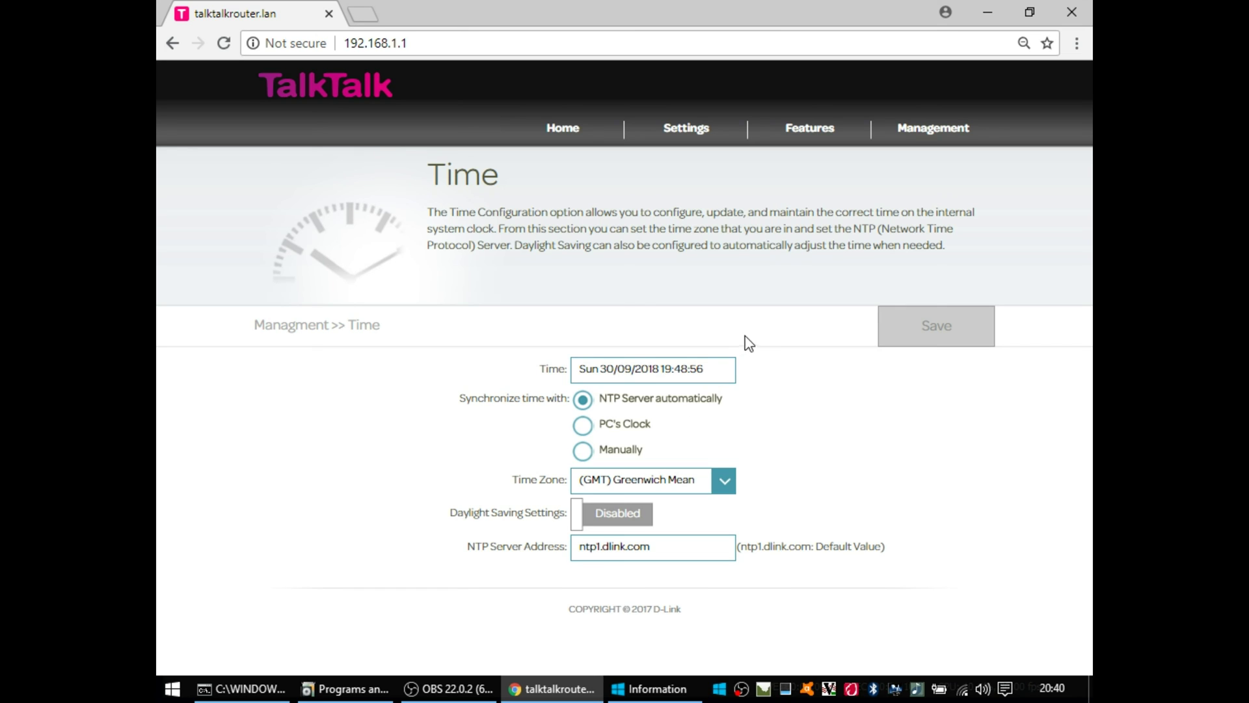
pyautogui.moveTo(900, 130)
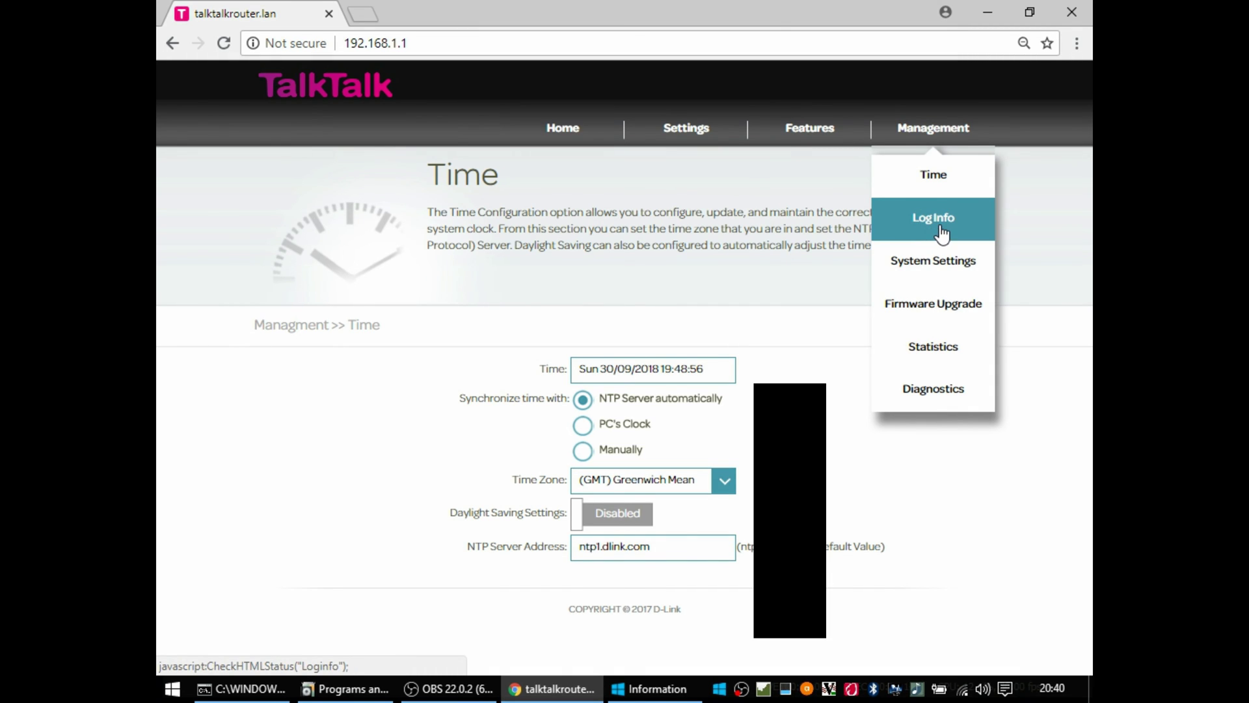
pyautogui.click(933, 228)
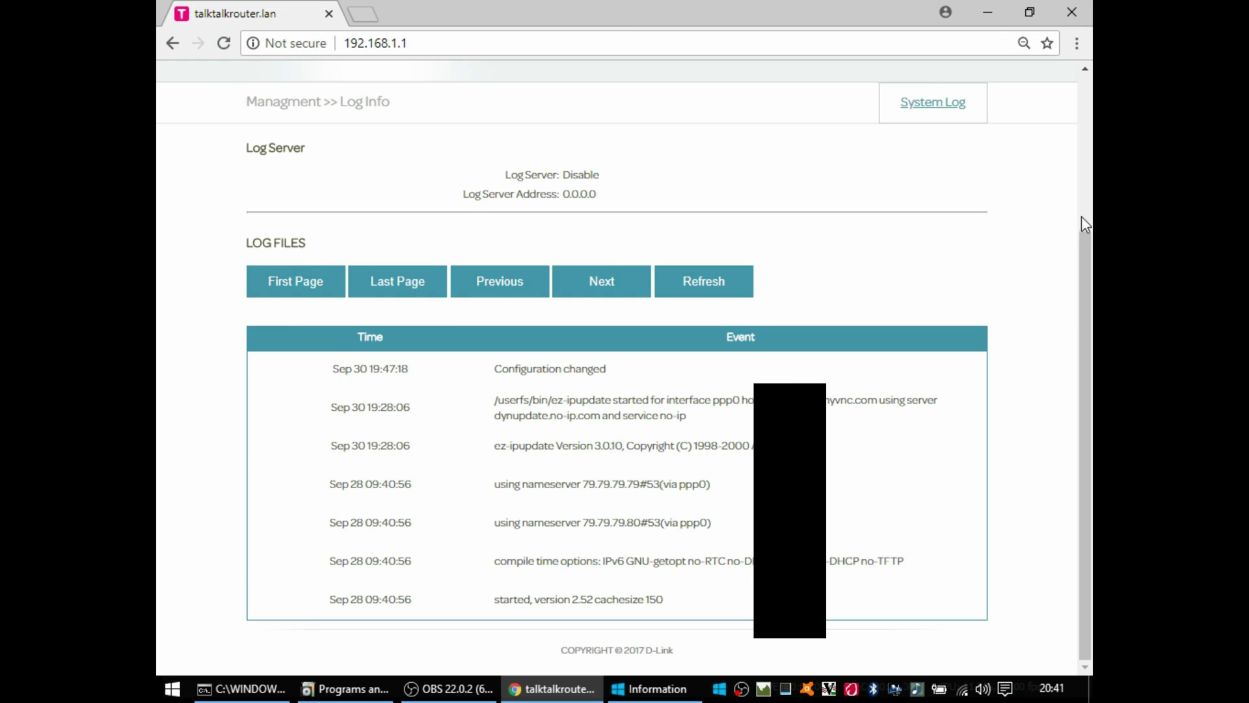
pyautogui.scroll(4, 1081, 216)
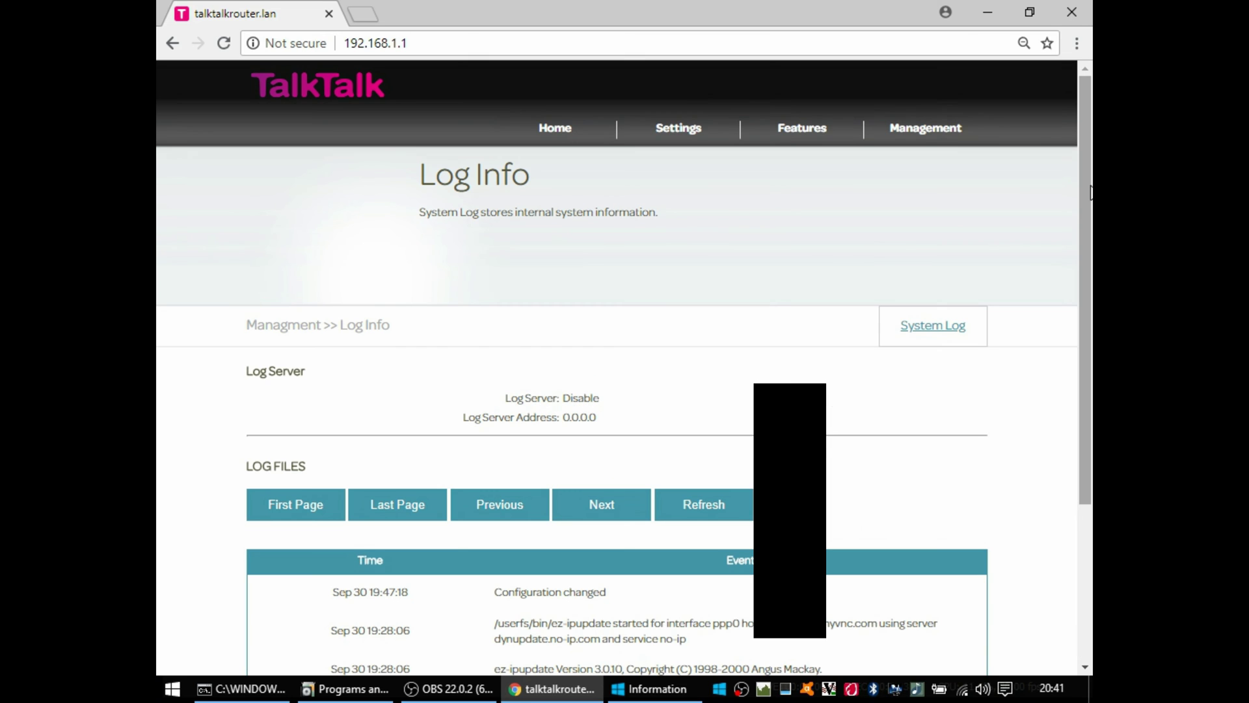
# Step: Review the System Log settings, with System Activity and Notice Activated, others Deactivated
pyautogui.click(937, 329)
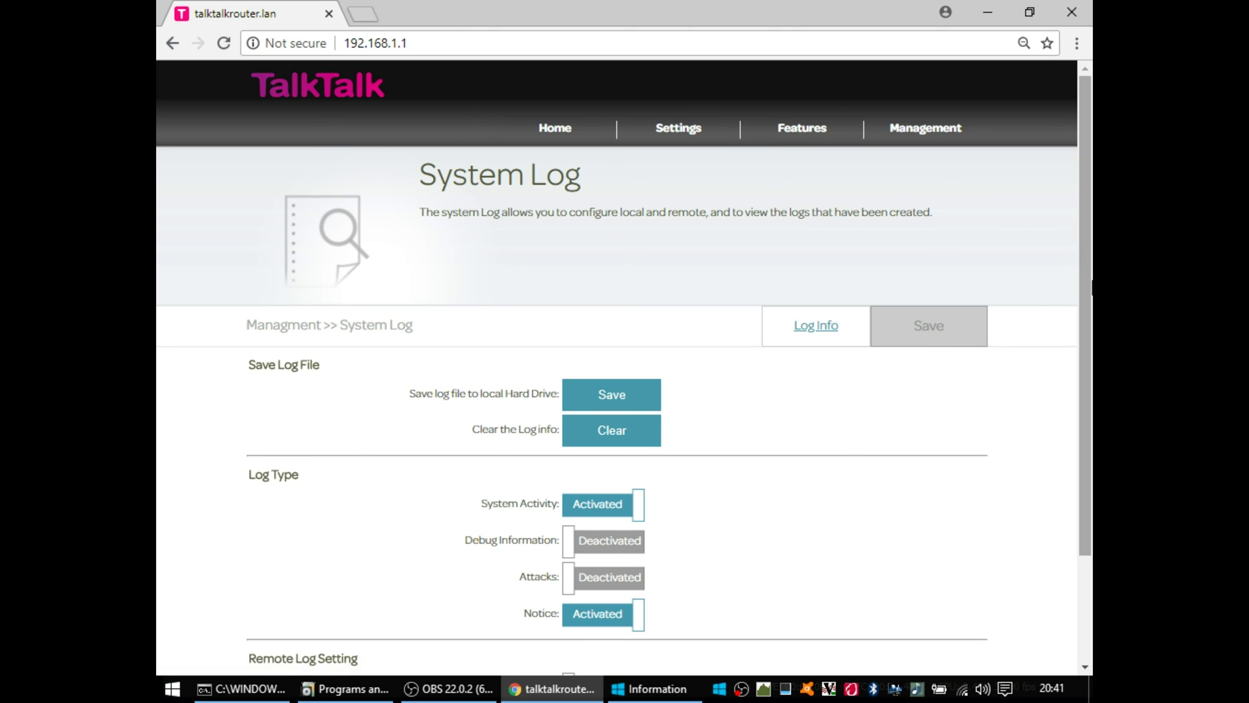
pyautogui.moveTo(1091, 288); pyautogui.dragTo(1075, 372)
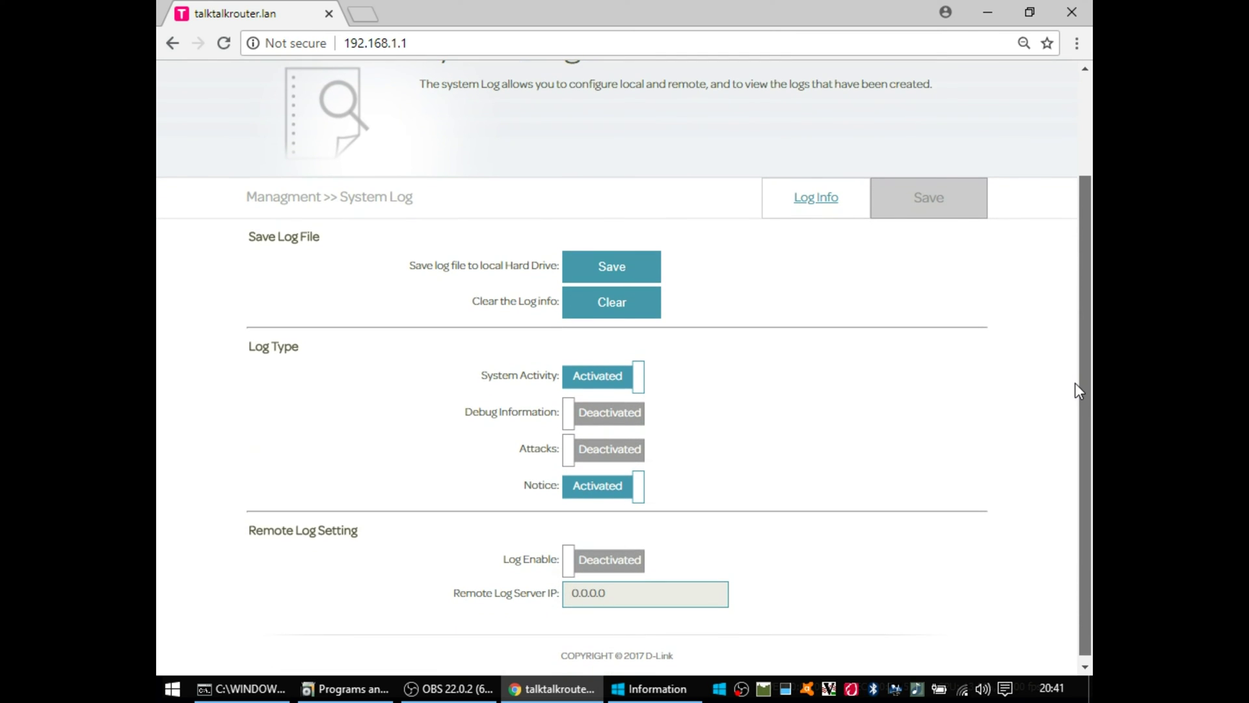
pyautogui.moveTo(1075, 383); pyautogui.dragTo(1065, 204)
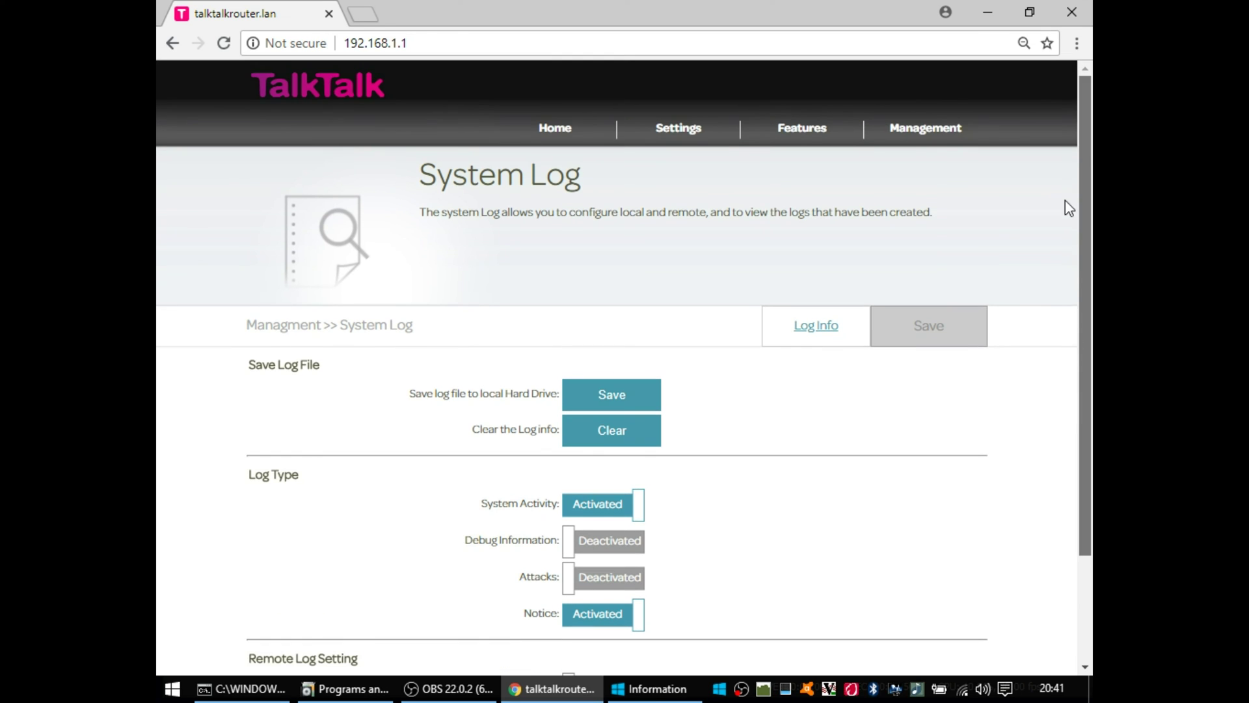
# Step: Save the router settings from Management > System to romfile.cfg and keep the download
pyautogui.moveTo(924, 128)
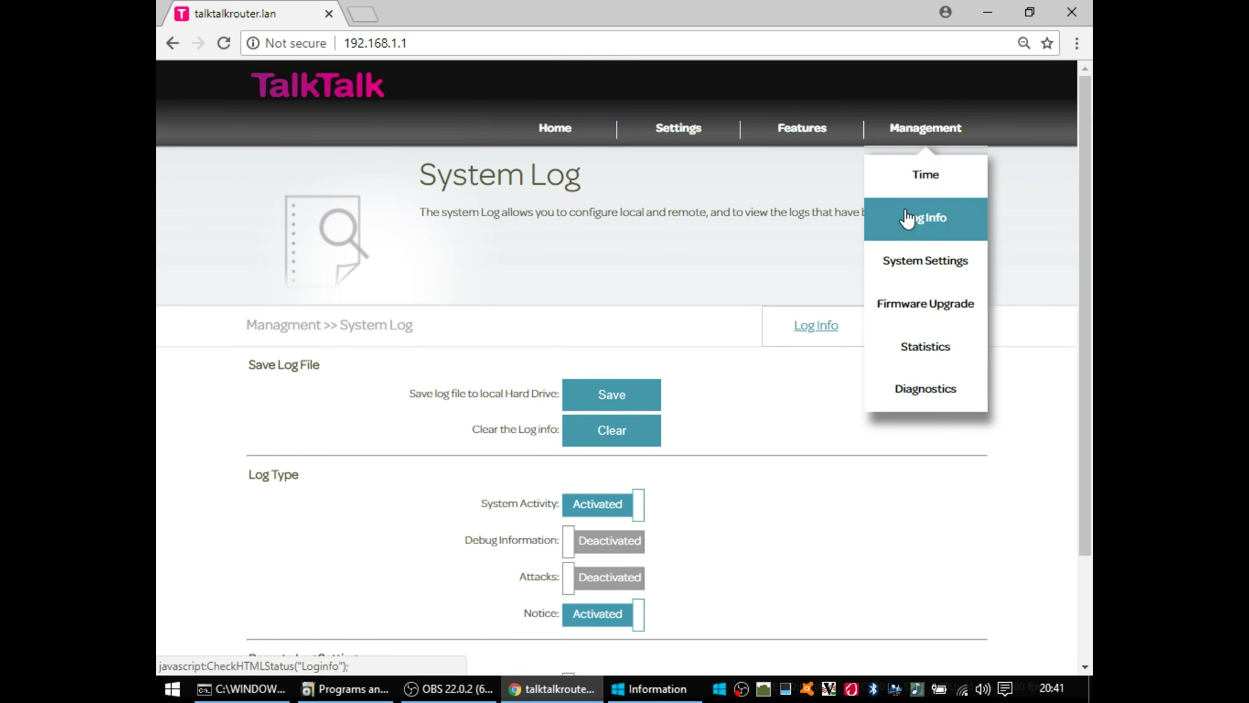
pyautogui.click(945, 268)
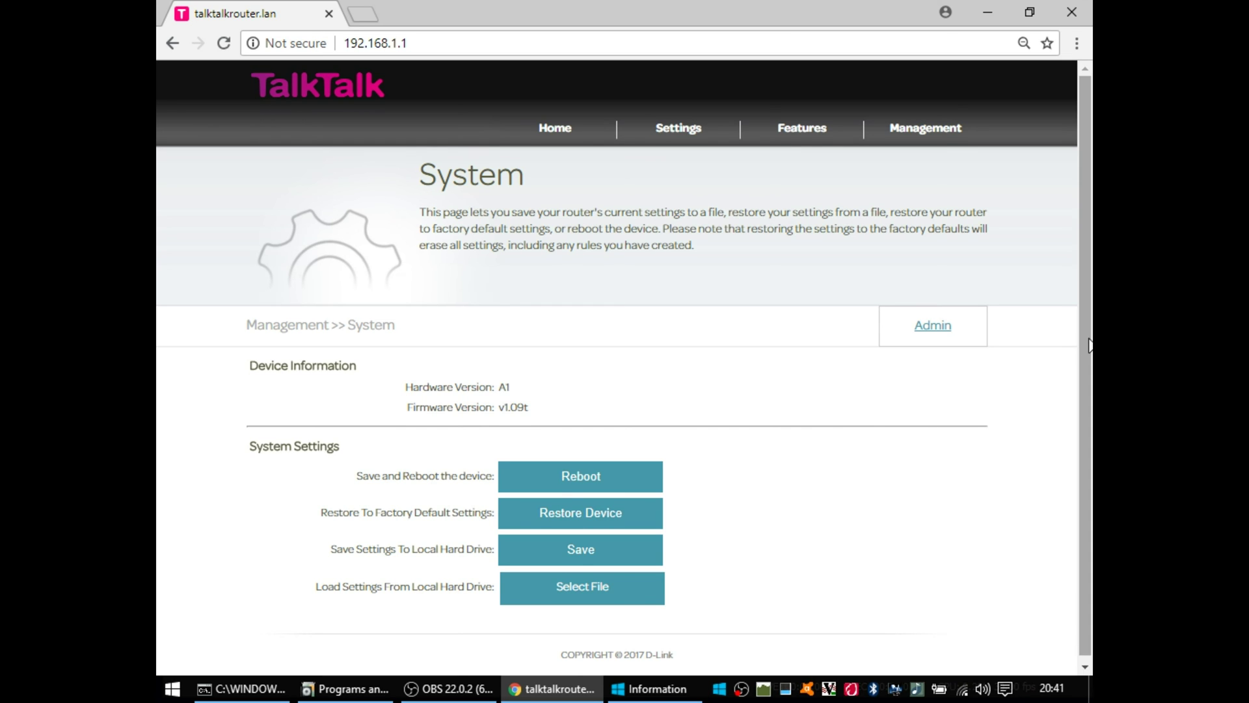
pyautogui.moveTo(1085, 362); pyautogui.dragTo(1084, 366)
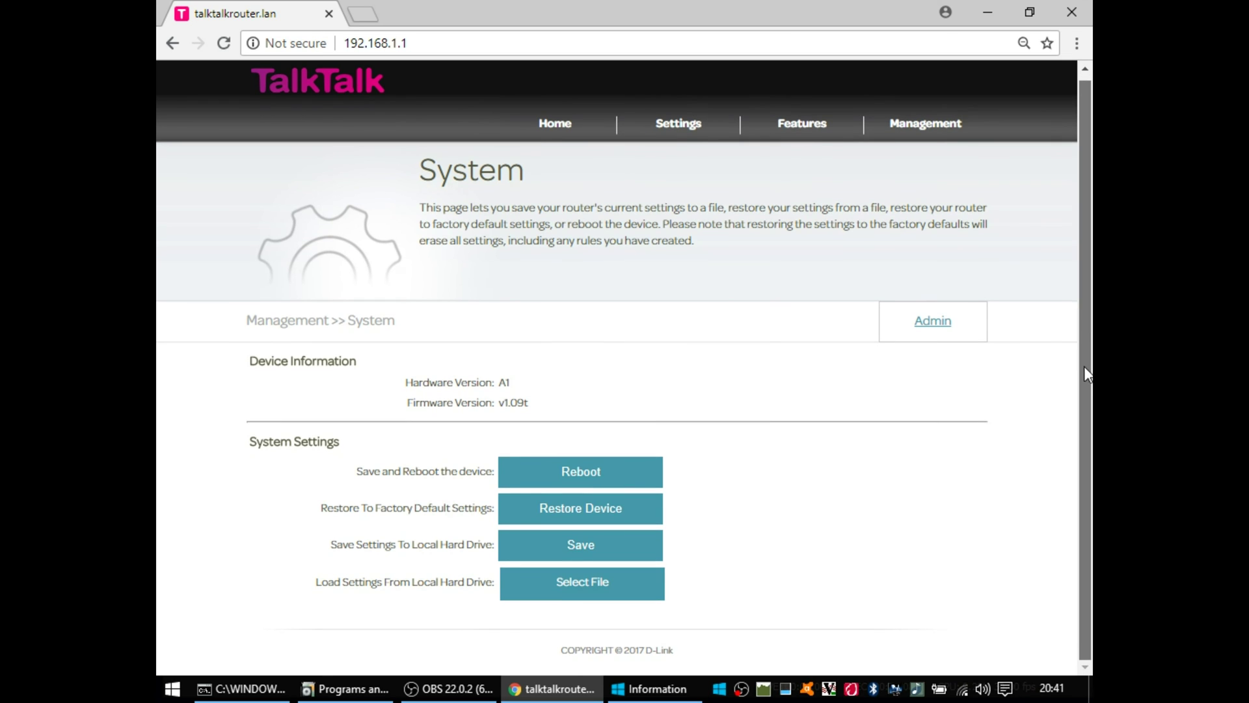
pyautogui.click(605, 553)
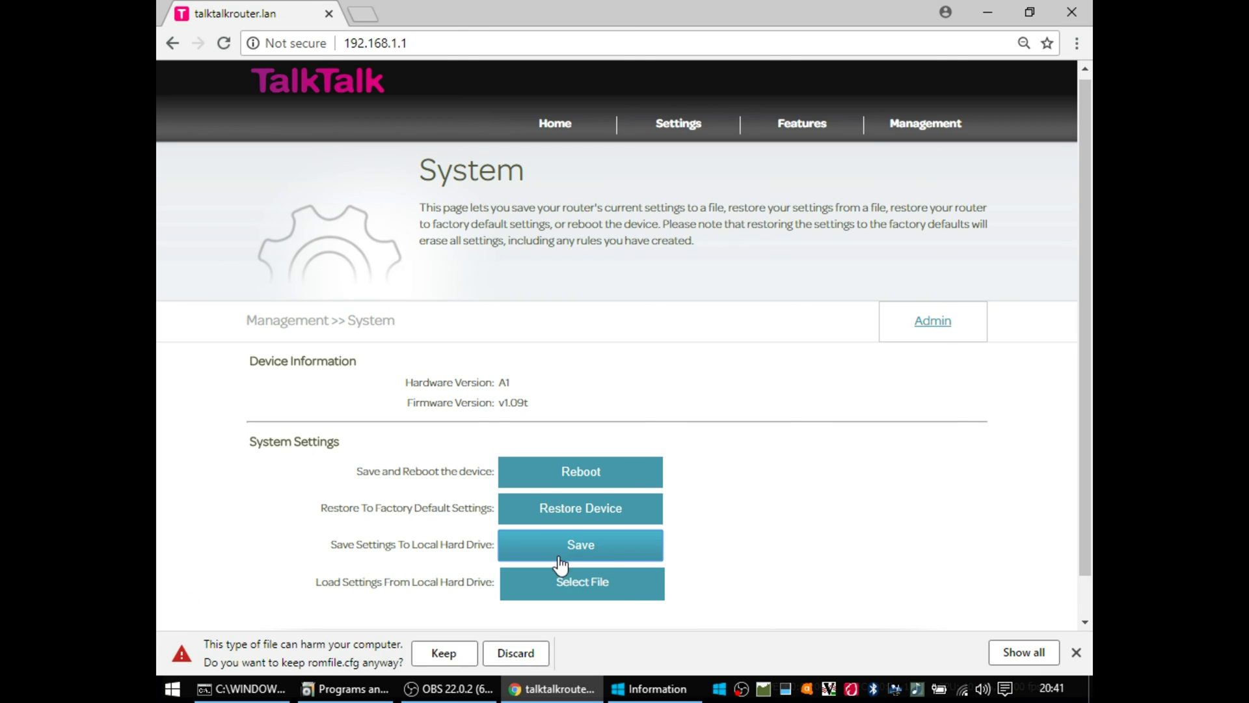
pyautogui.click(455, 656)
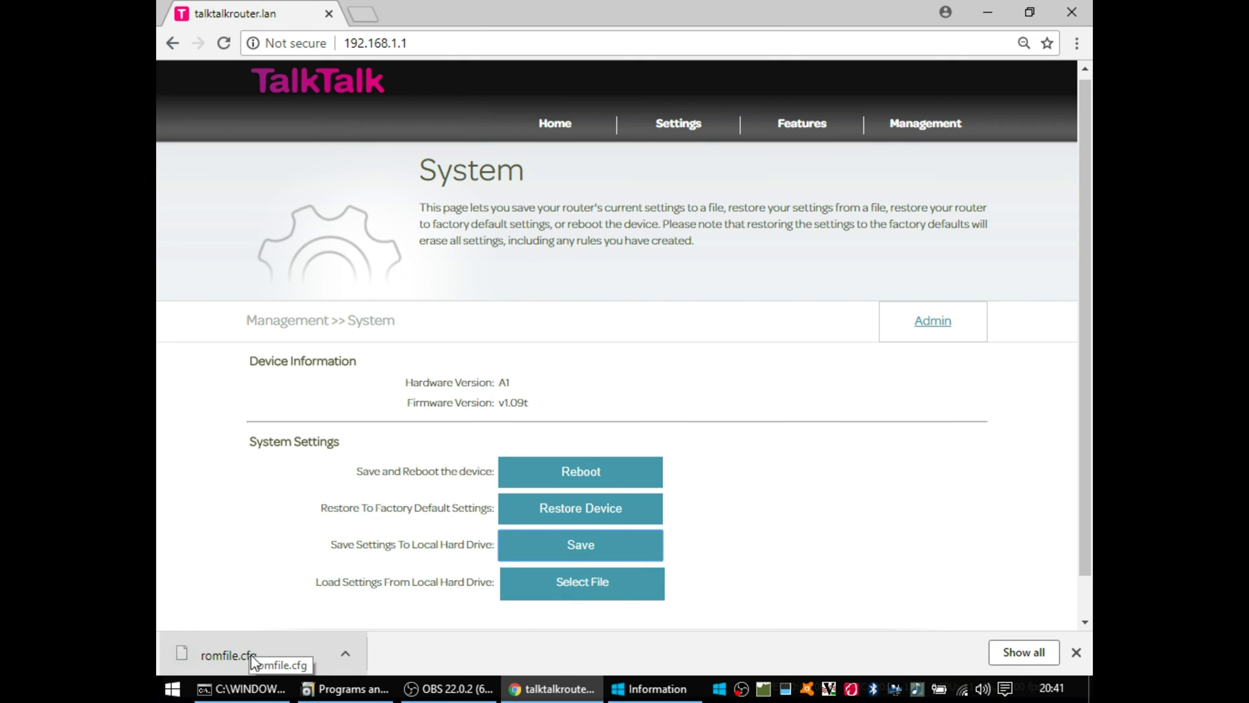
# Step: View romfile.cfg in Notepad, then close Notepad and the Downloads folder
pyautogui.press('super+r')
pyautogui.write('notepad')
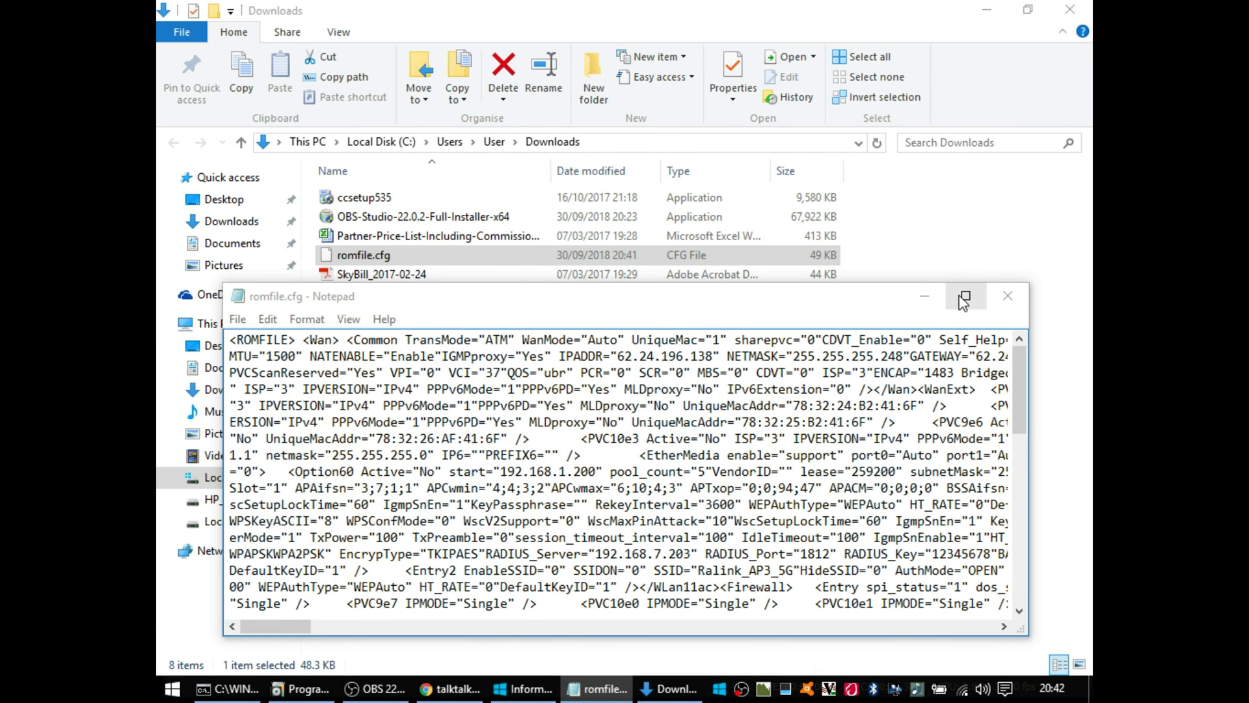
pyautogui.click(1070, 9)
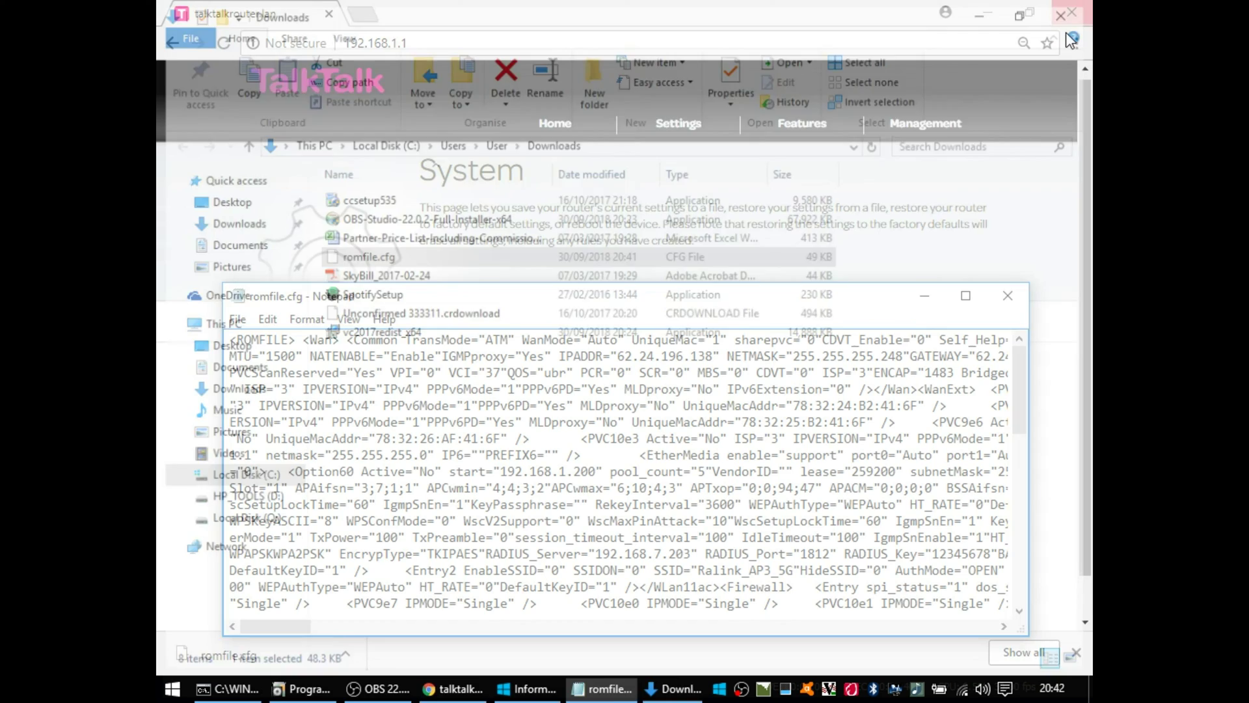
pyautogui.hotkey('alt', 'F4')
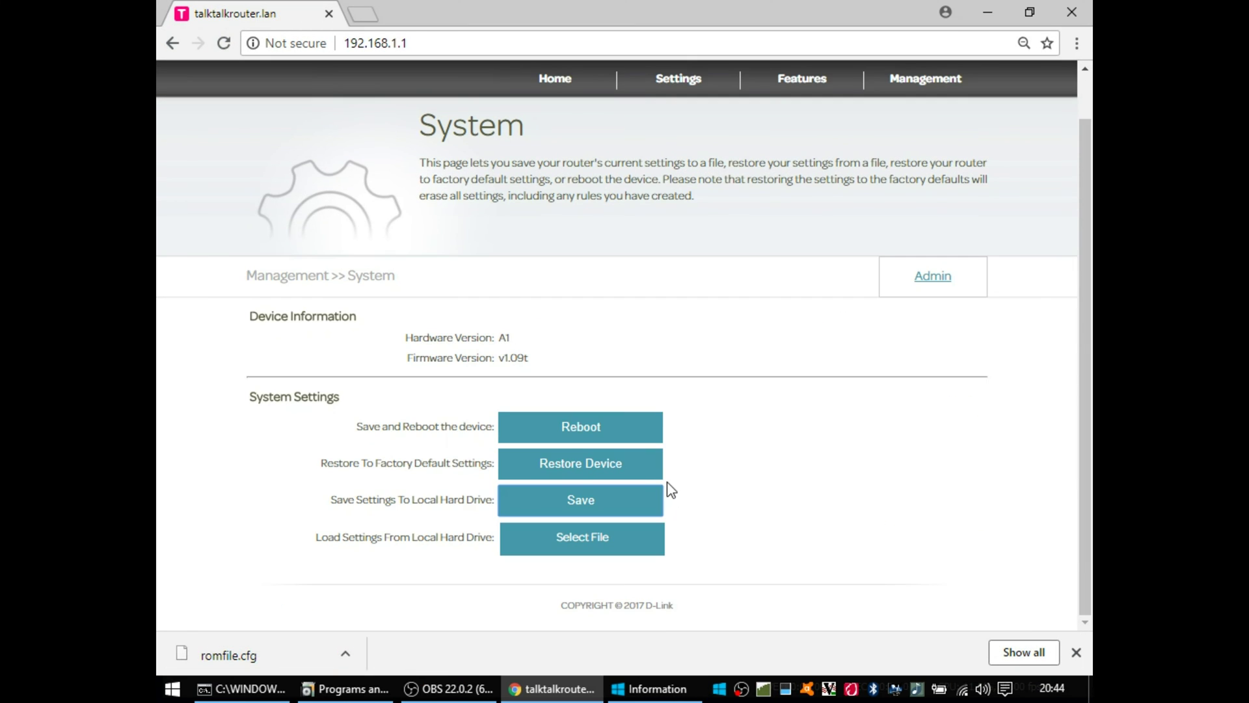
# Step: Visit the Admin and Firmware Upgrade pages, dismiss the downloads bar, then open Statistics
pyautogui.click(935, 331)
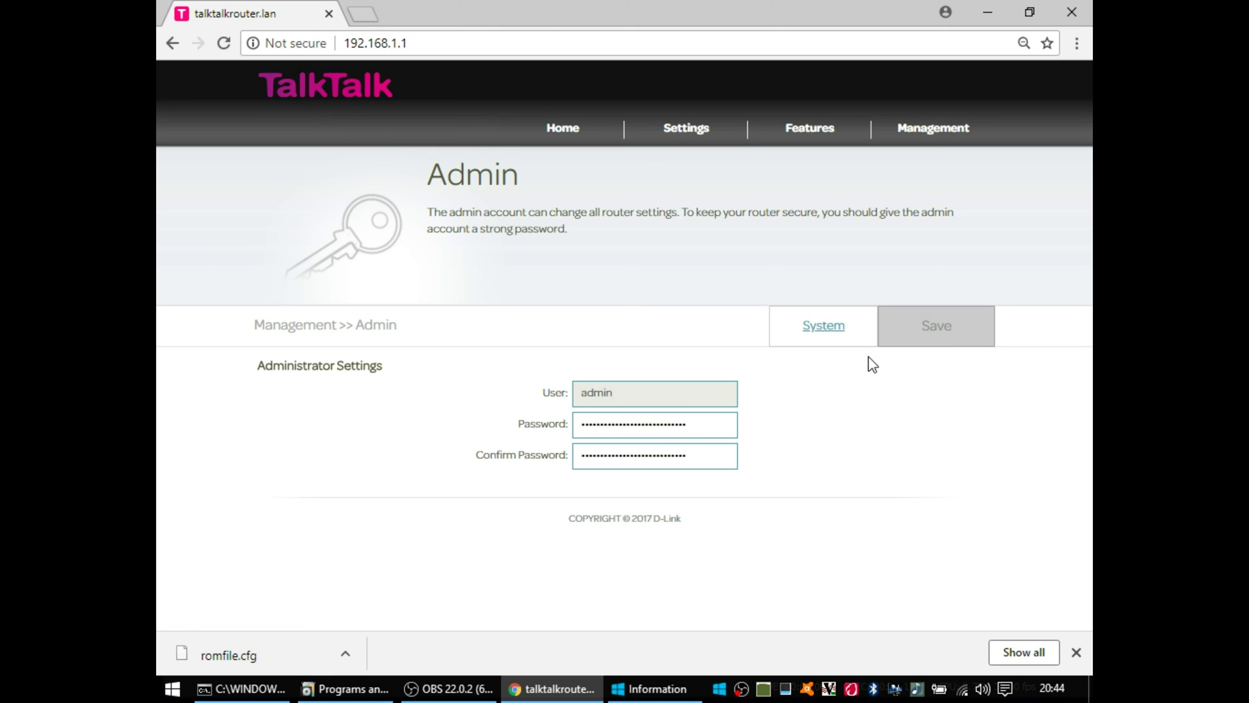
pyautogui.moveTo(933, 130)
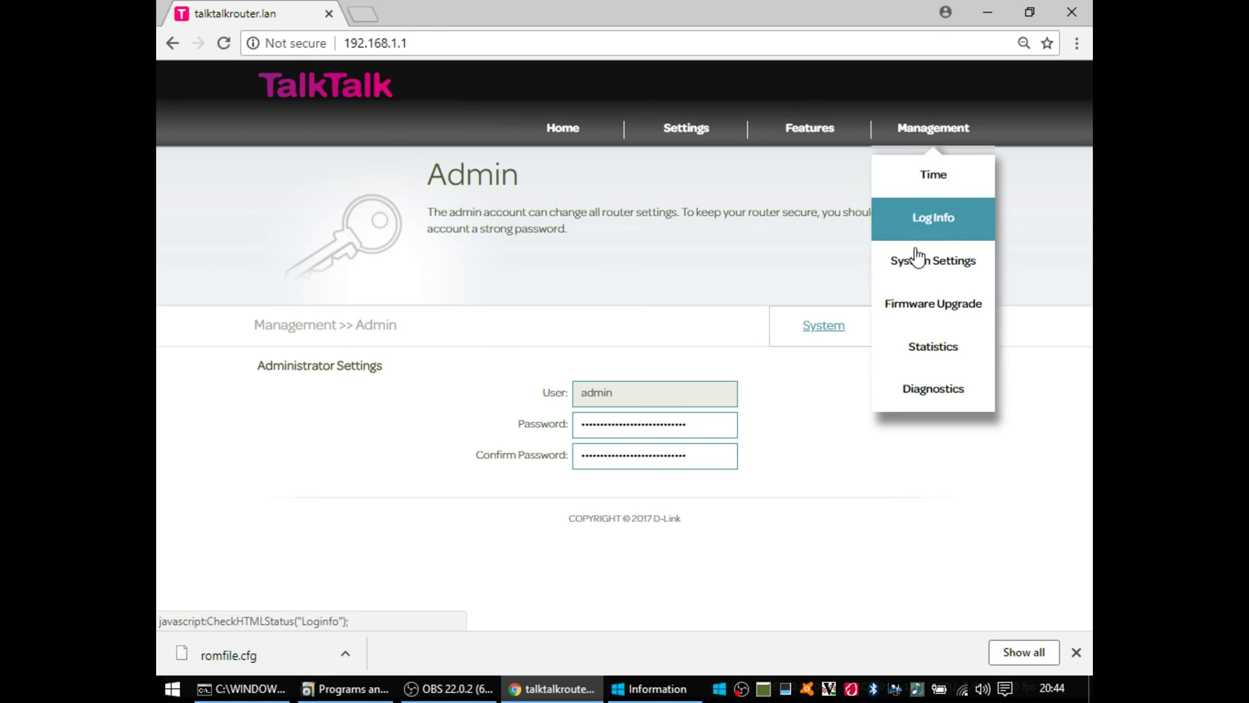
pyautogui.click(933, 304)
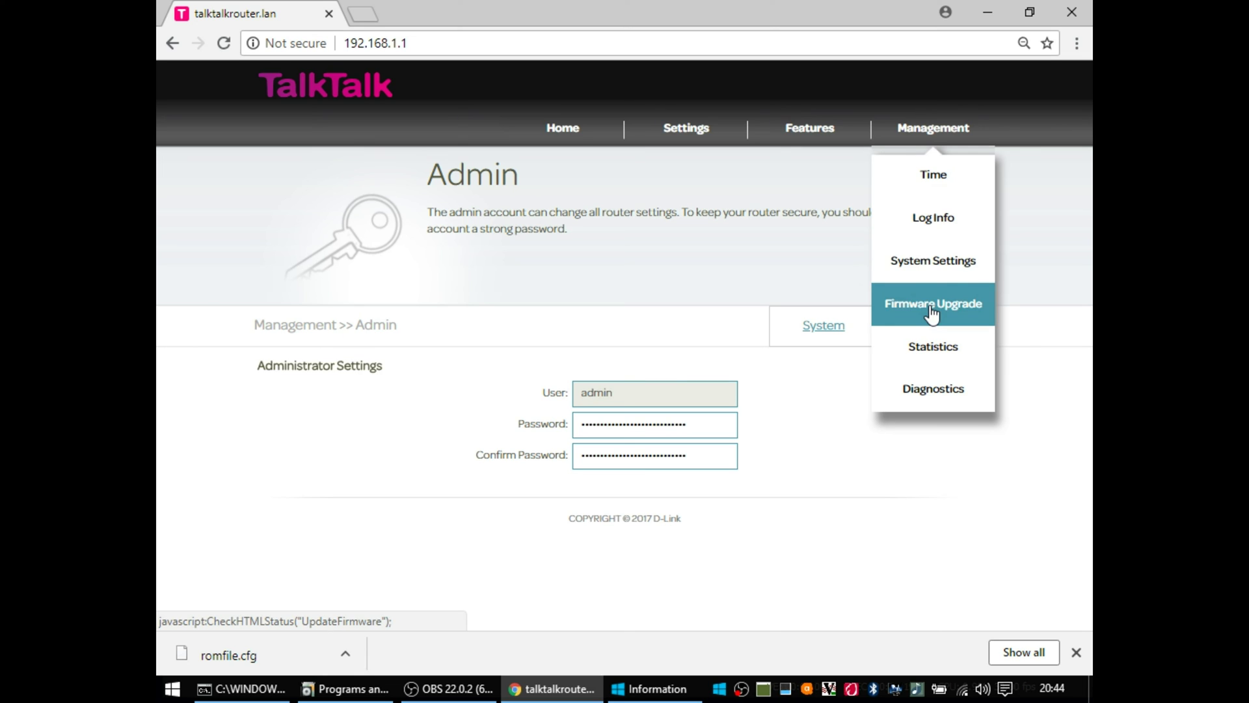
pyautogui.click(1074, 652)
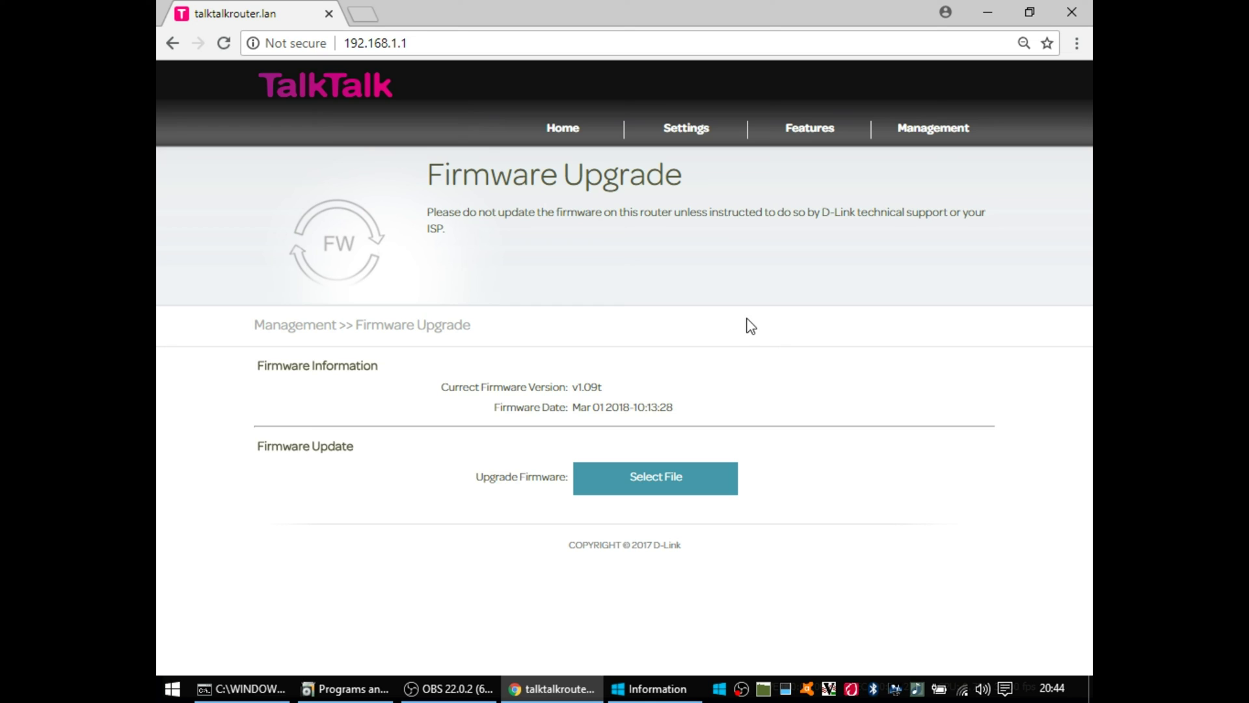
pyautogui.moveTo(923, 129)
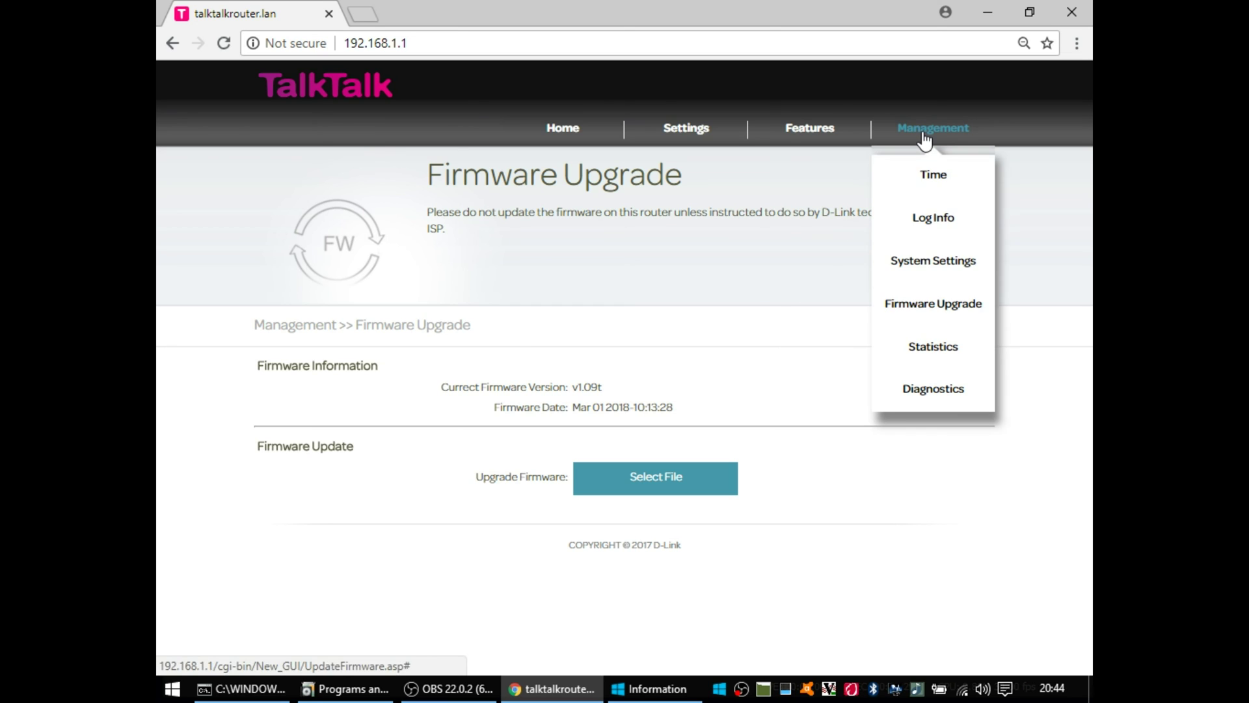
pyautogui.click(931, 351)
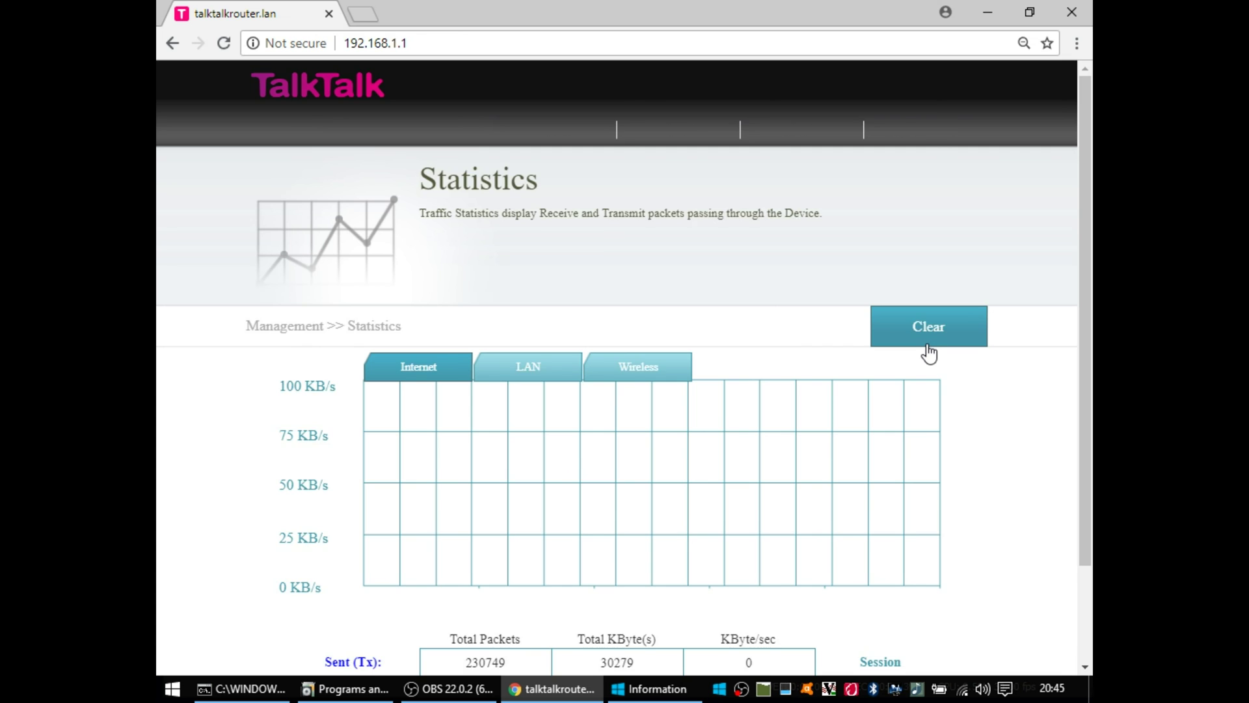
# Step: Switch the Statistics graphs through LAN and Wireless, then back to Internet traffic
pyautogui.moveTo(1083, 268); pyautogui.dragTo(1078, 357)
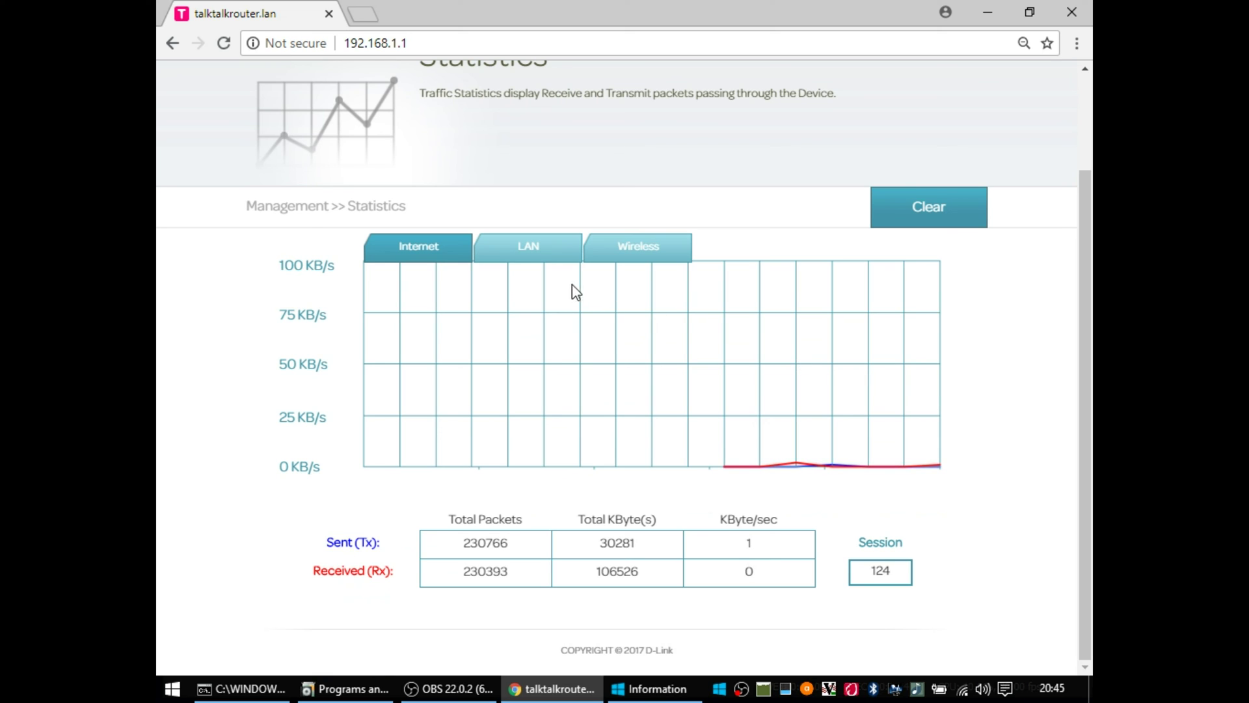
pyautogui.click(532, 264)
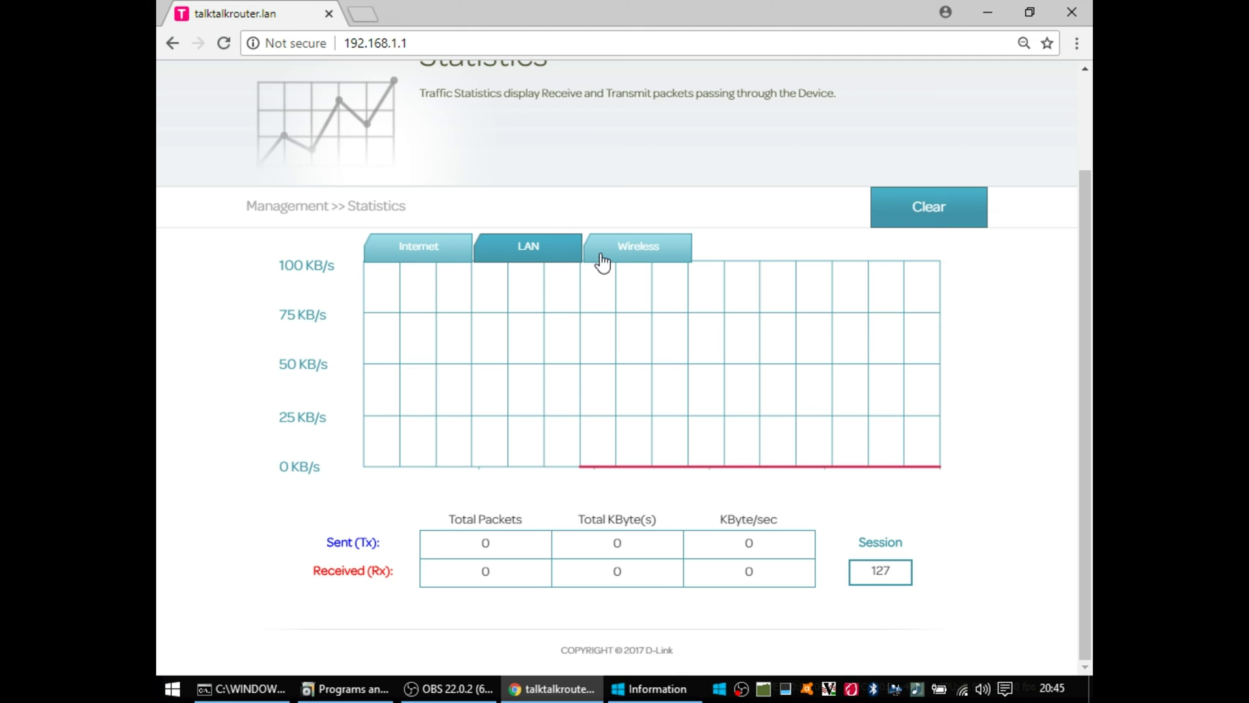
pyautogui.click(634, 261)
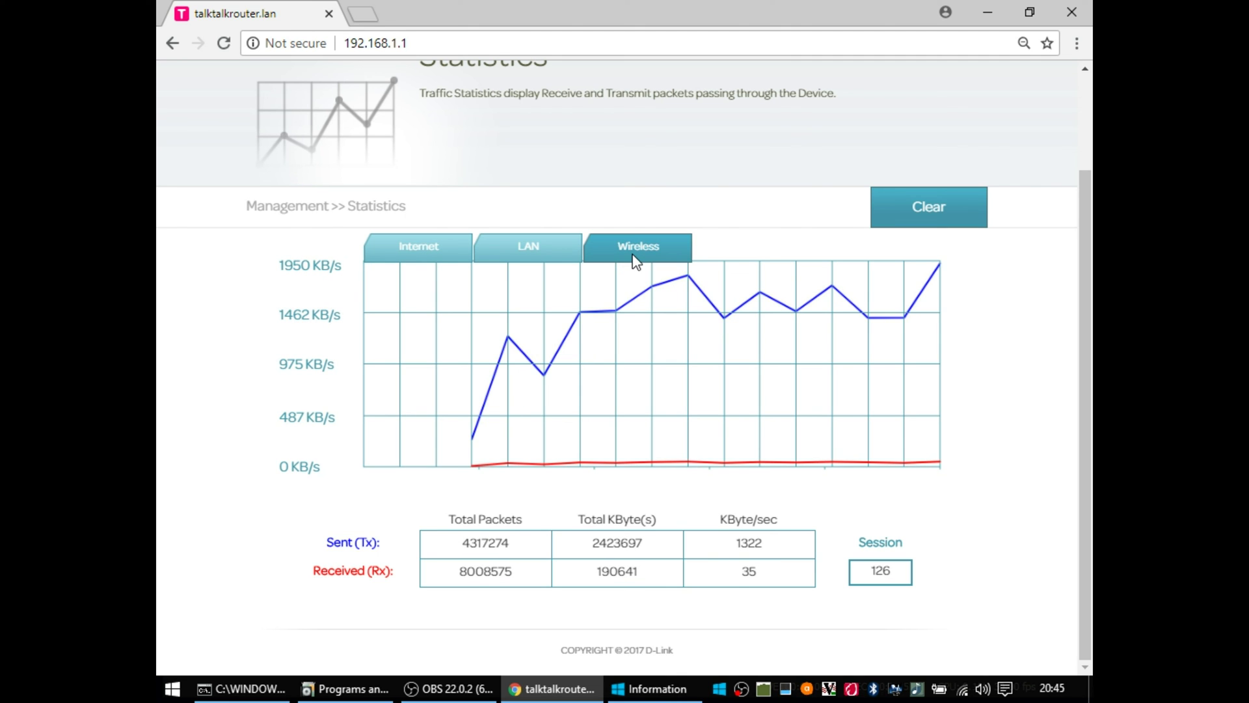
pyautogui.click(437, 260)
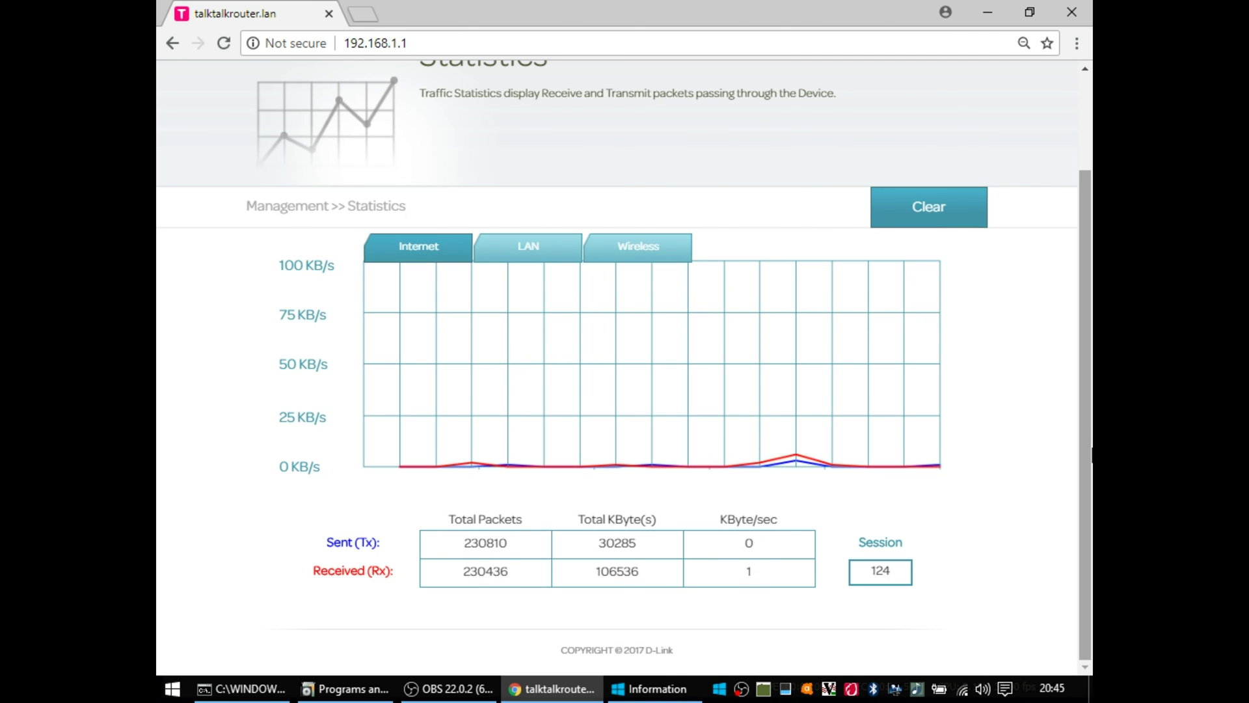
pyautogui.scroll(3, 1001, 204)
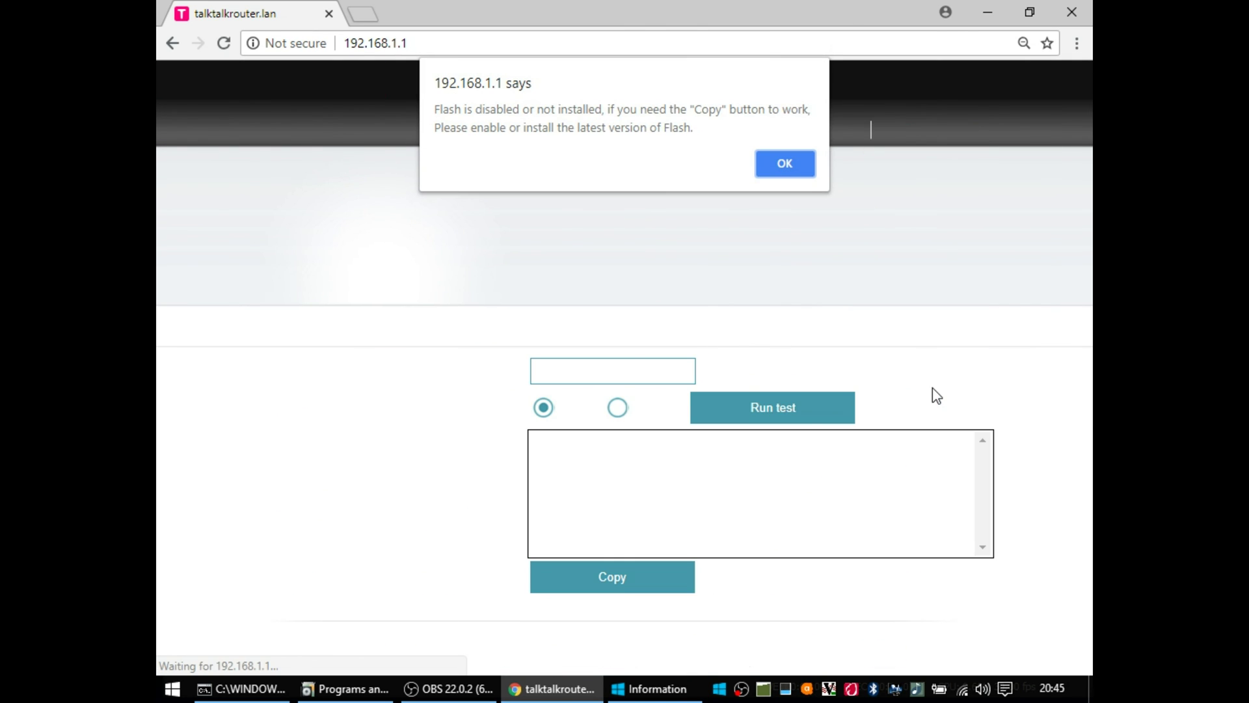
# Step: Dismiss the Flash alert and ping 208.67.222.222 from the Diagnostics page
pyautogui.click(781, 172)
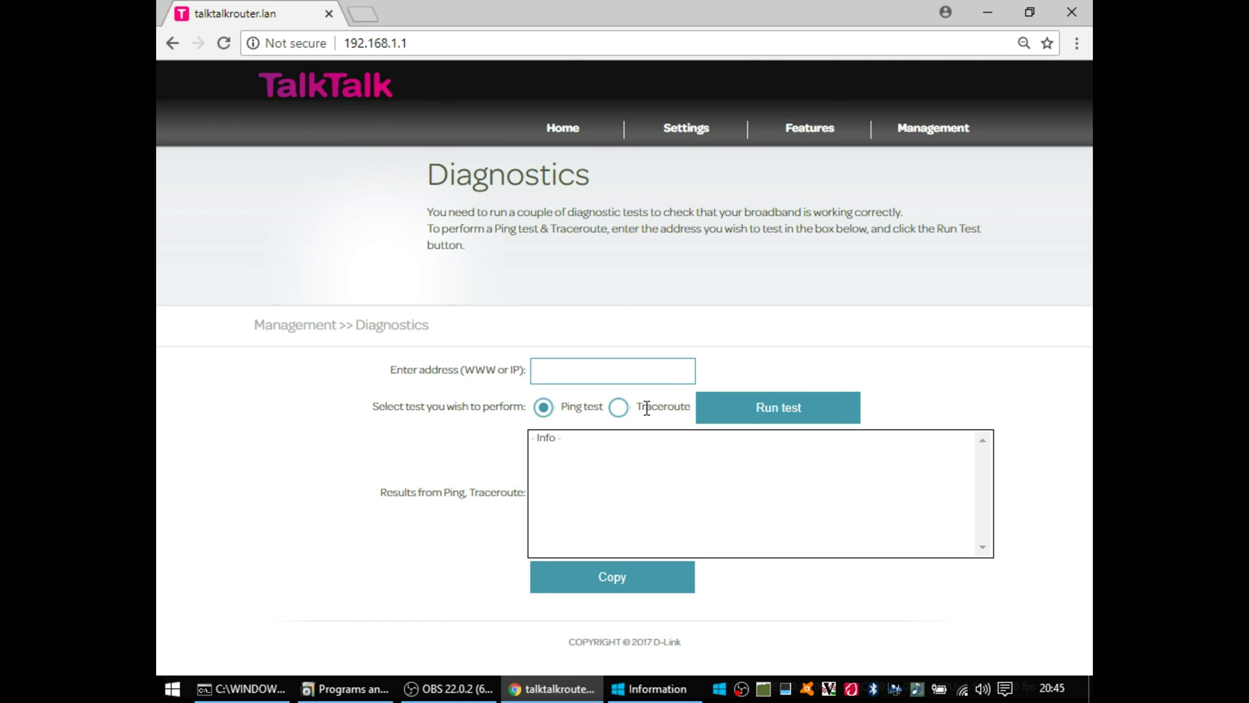
pyautogui.click(574, 375)
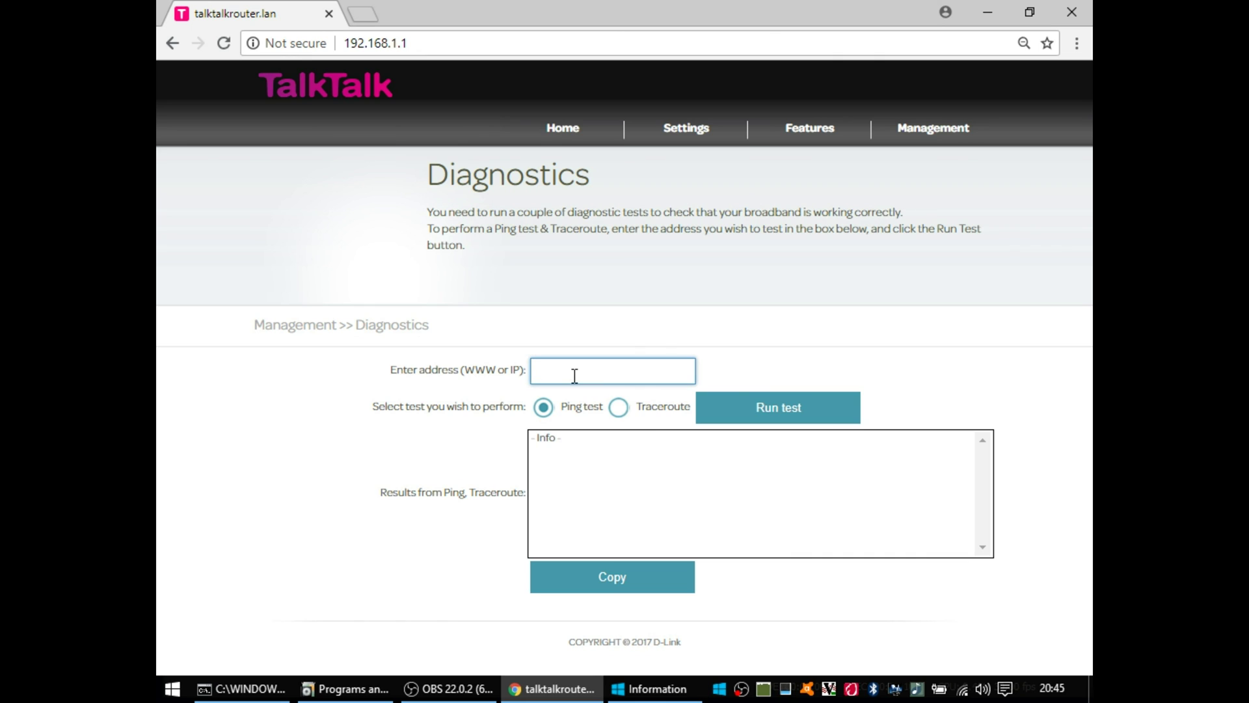
pyautogui.write('208.67.222.222')
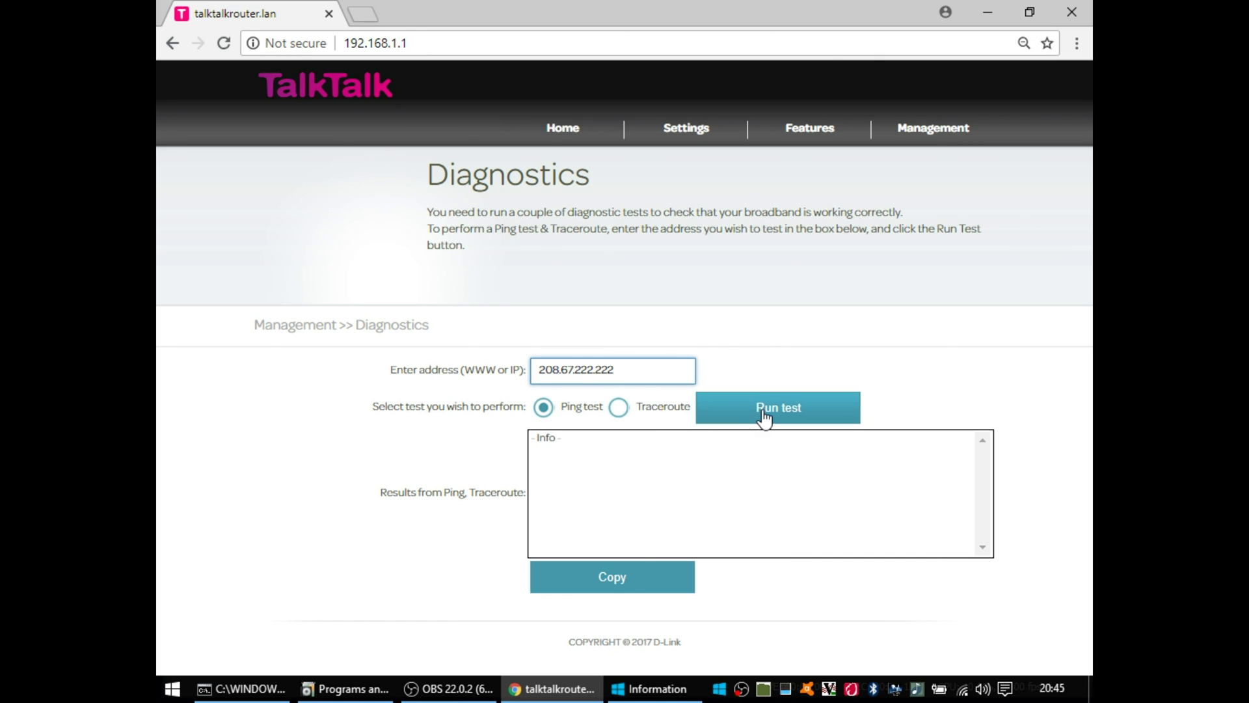
pyautogui.click(763, 416)
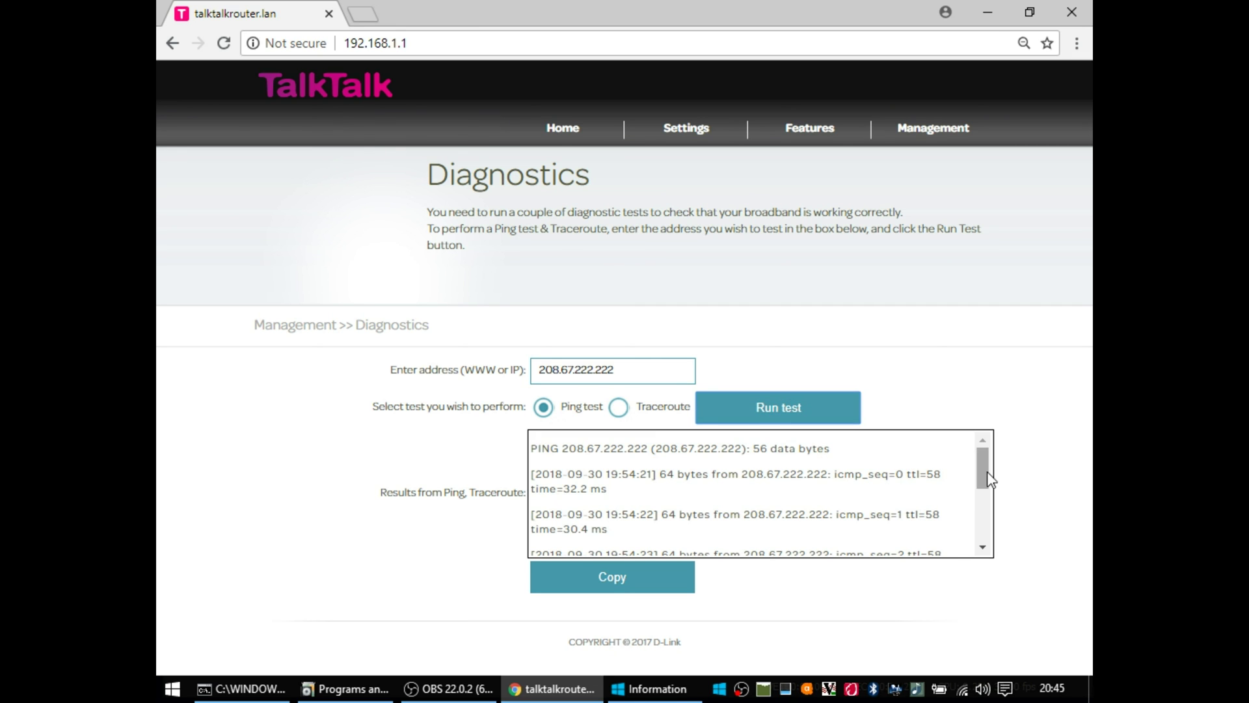
# Step: Run a traceroute to 208.67.222.222
pyautogui.moveTo(986, 479); pyautogui.dragTo(985, 530)
pyautogui.click(618, 409)
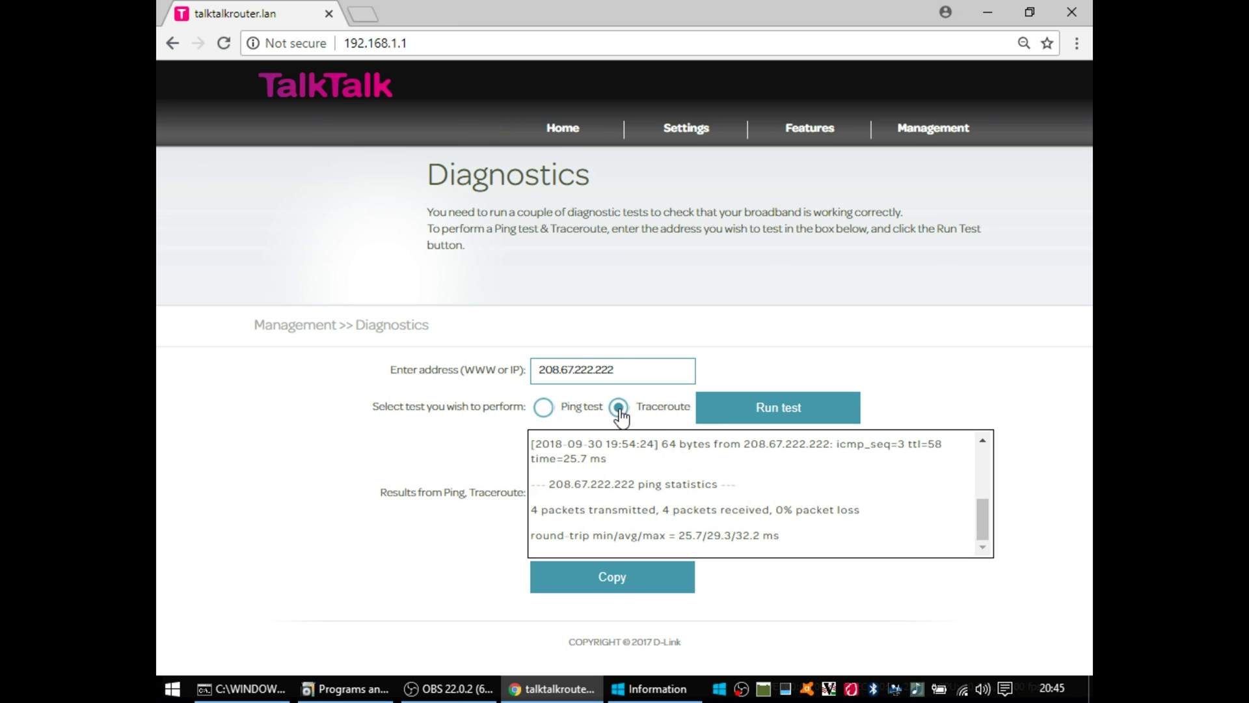
pyautogui.click(755, 420)
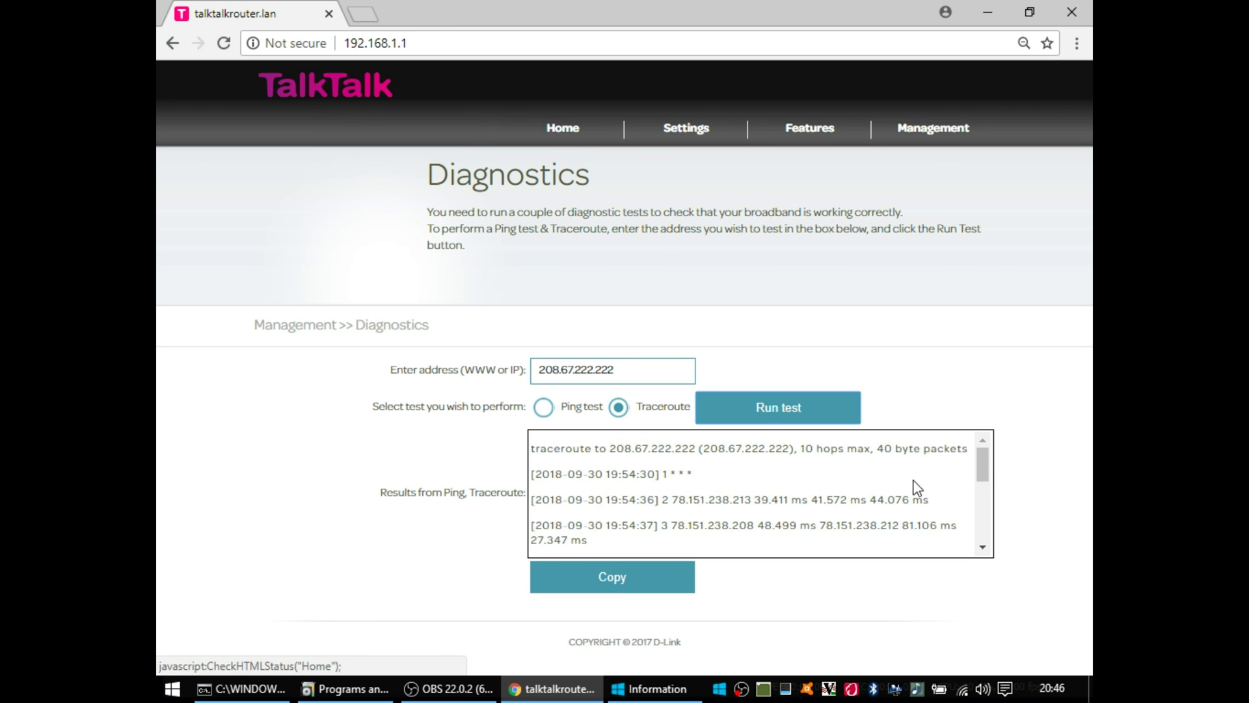